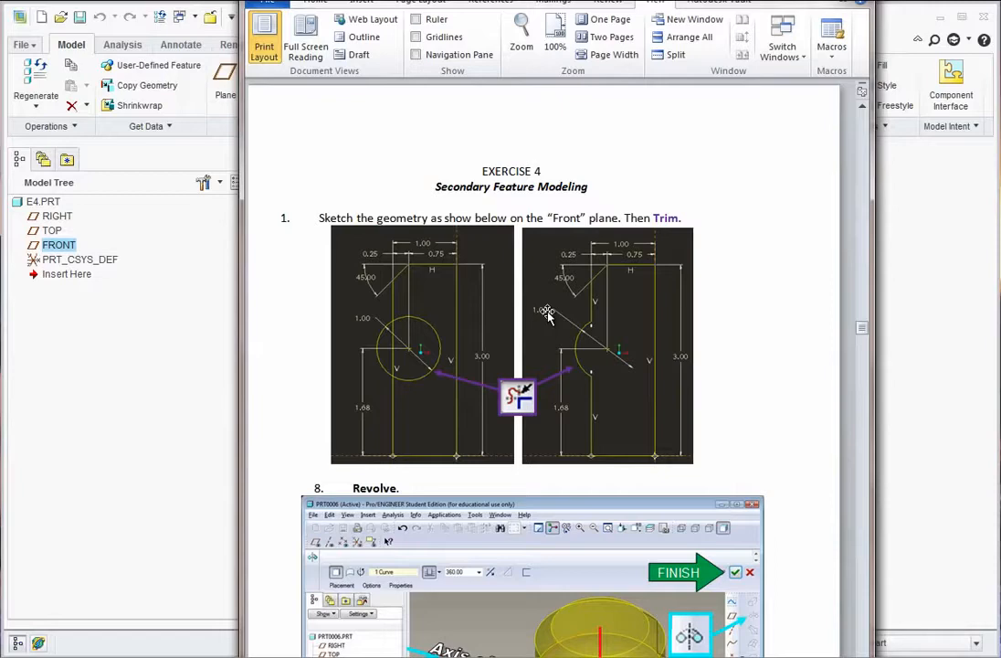
# - Read through the Exercise 4 Secondary Feature Modeling instructions, from the first sketch to the finished wheel, and return to the first sketch
pyautogui.scroll(-5, 530, 407)
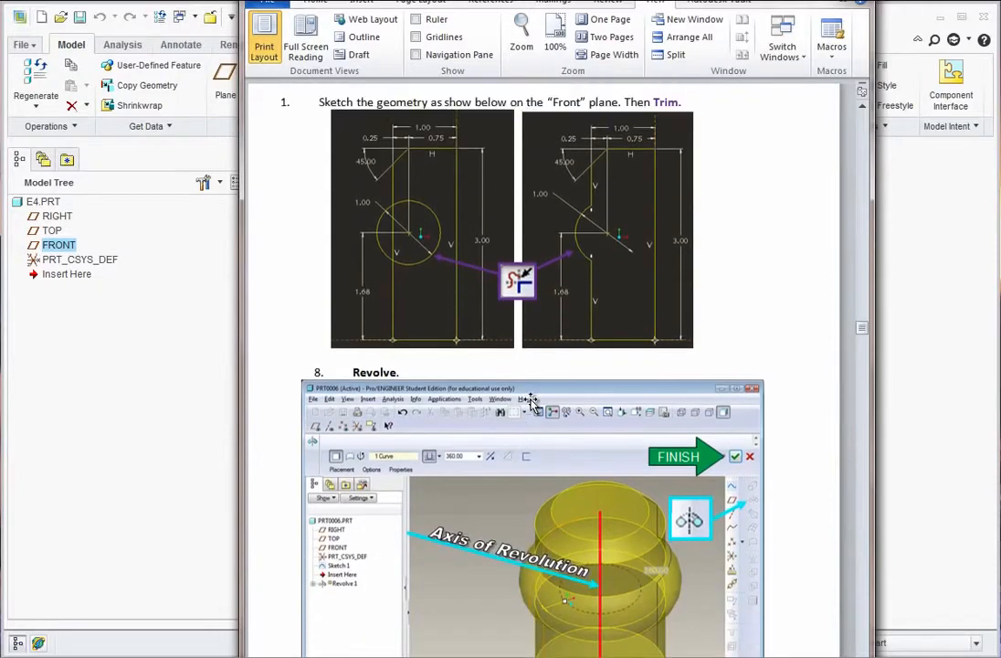
pyautogui.scroll(-14, 530, 402)
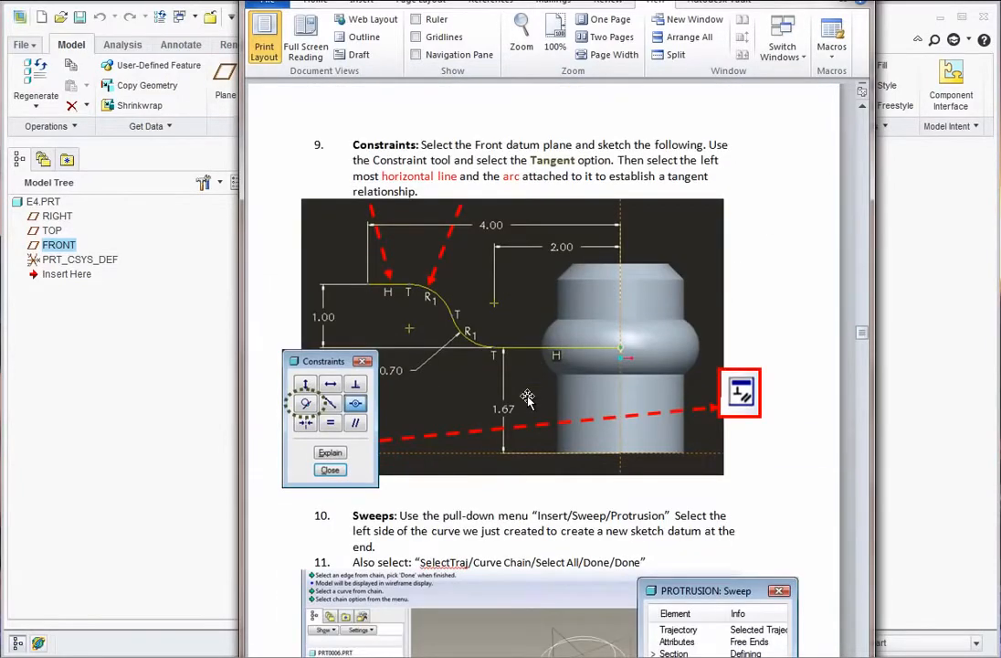
pyautogui.scroll(-3, 528, 399)
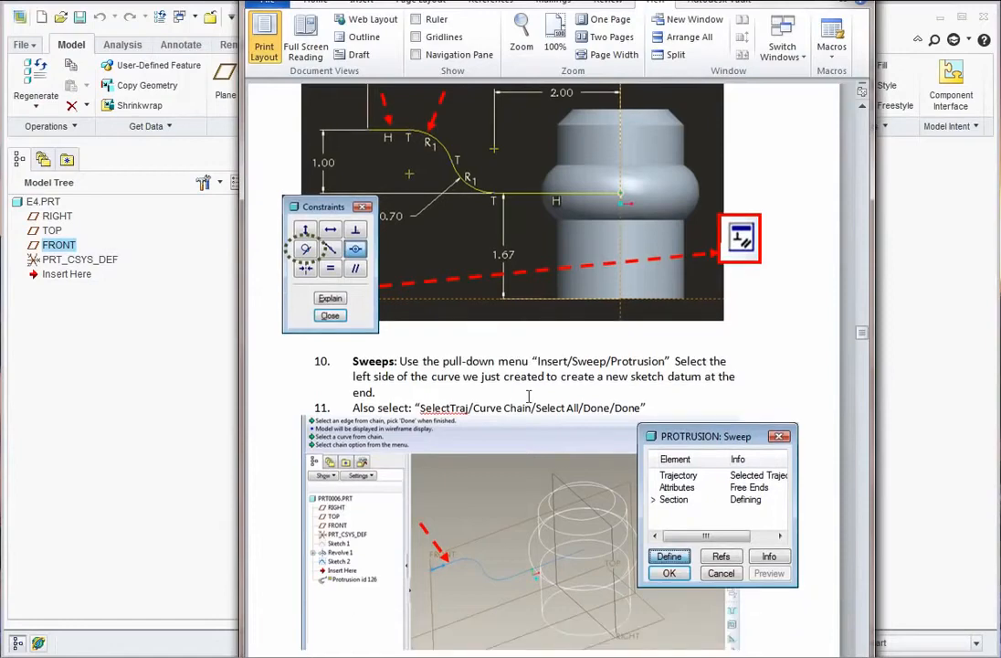
pyautogui.scroll(-5, 528, 396)
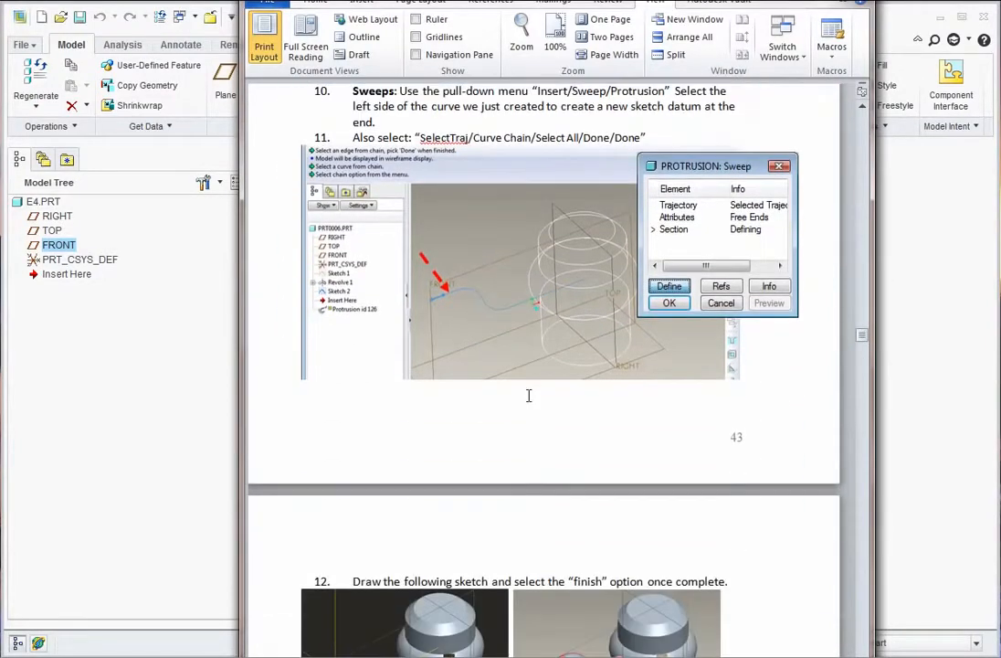
pyautogui.scroll(-14, 528, 395)
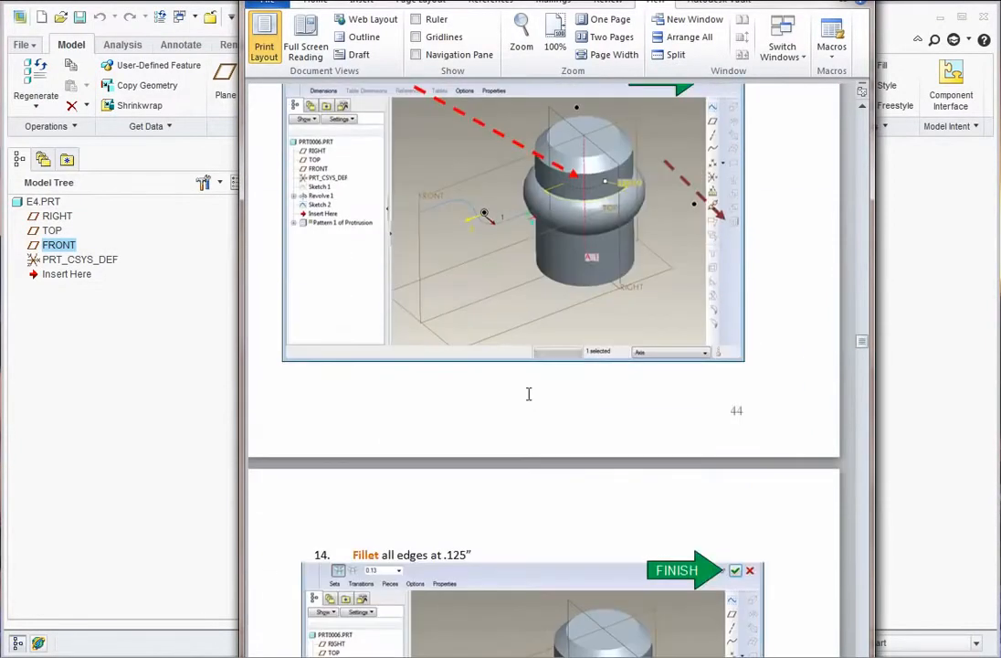
pyautogui.scroll(-9, 529, 394)
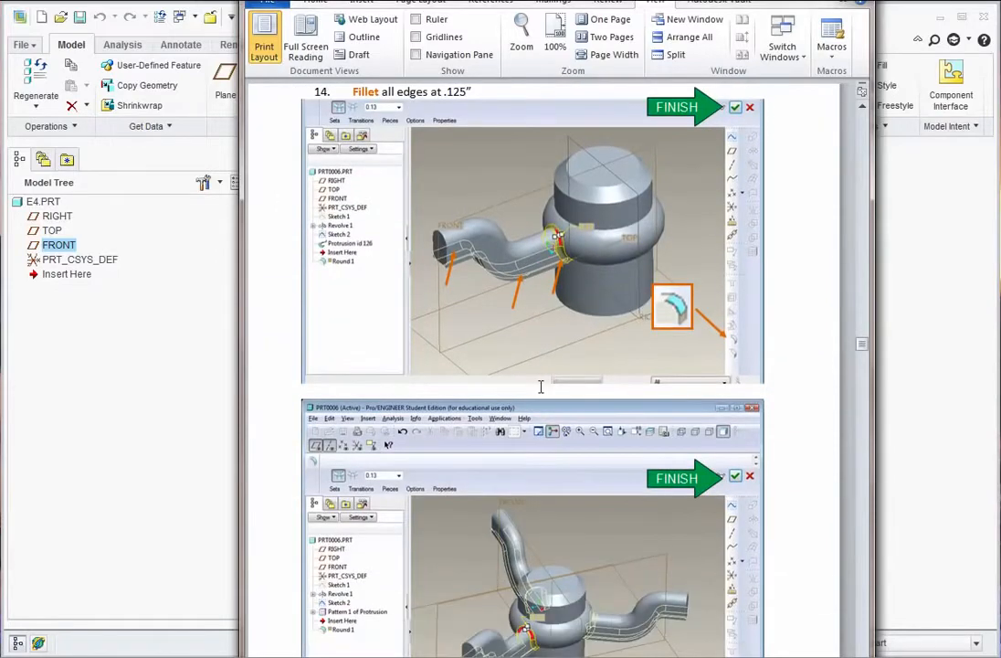
pyautogui.scroll(-5, 541, 386)
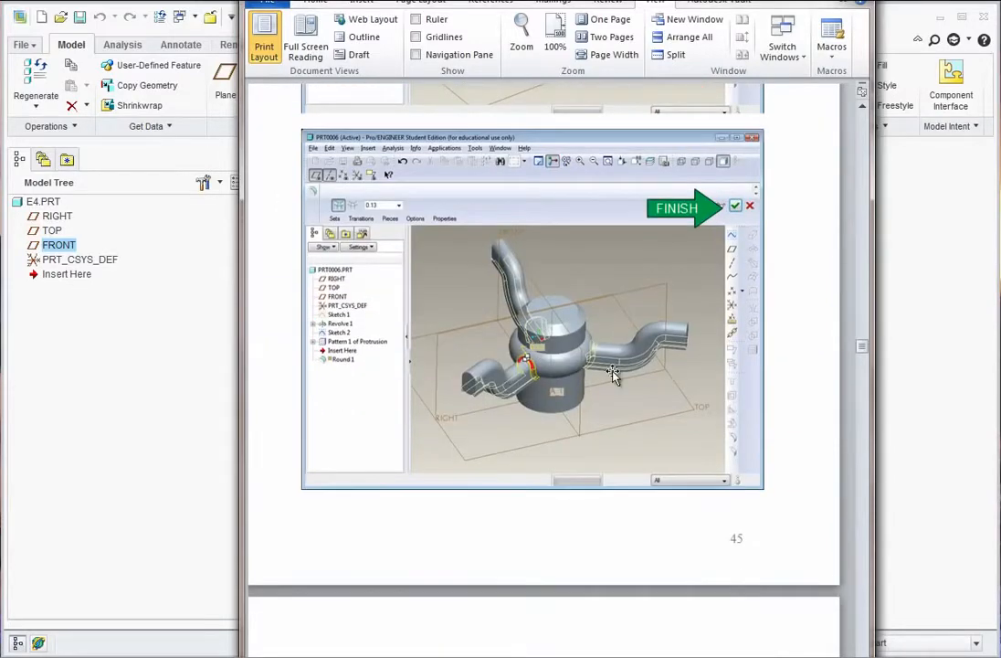
pyautogui.scroll(-14, 612, 375)
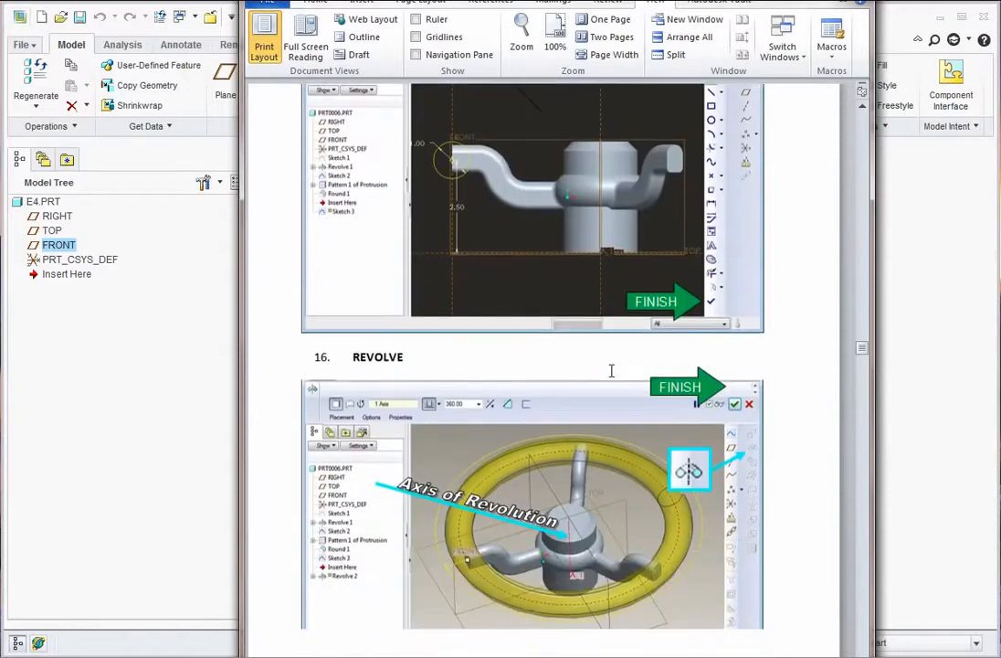
pyautogui.scroll(-10, 612, 370)
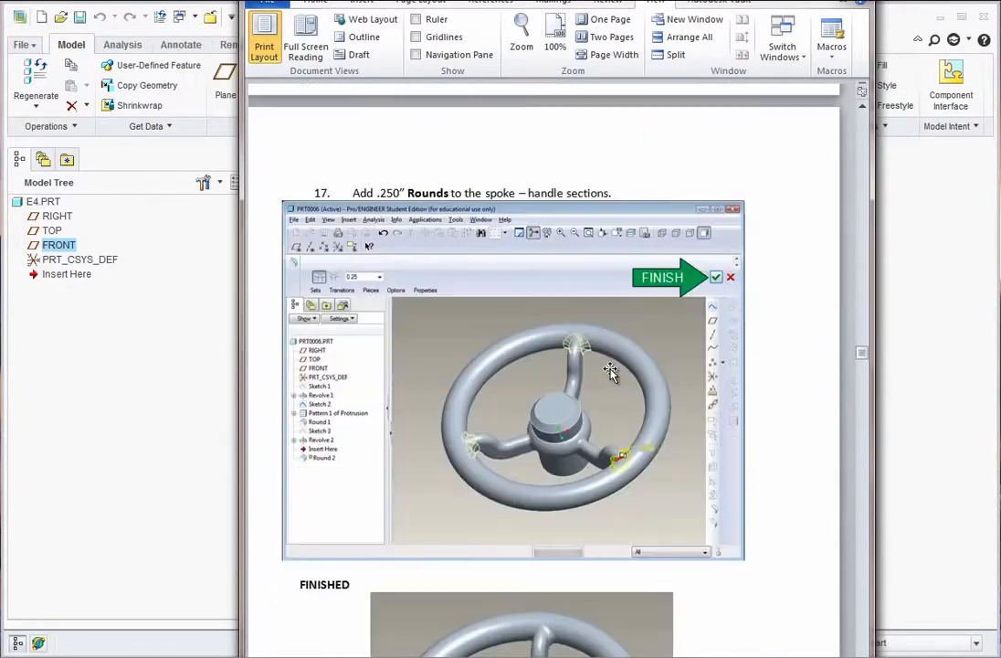
pyautogui.scroll(-5, 610, 371)
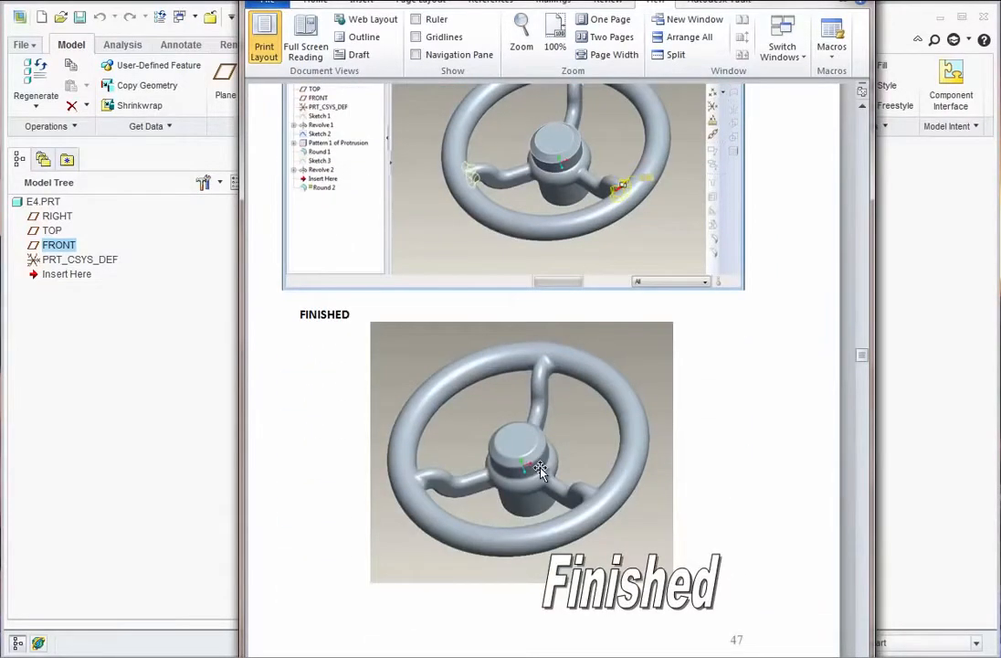
pyautogui.scroll(4, 605, 482)
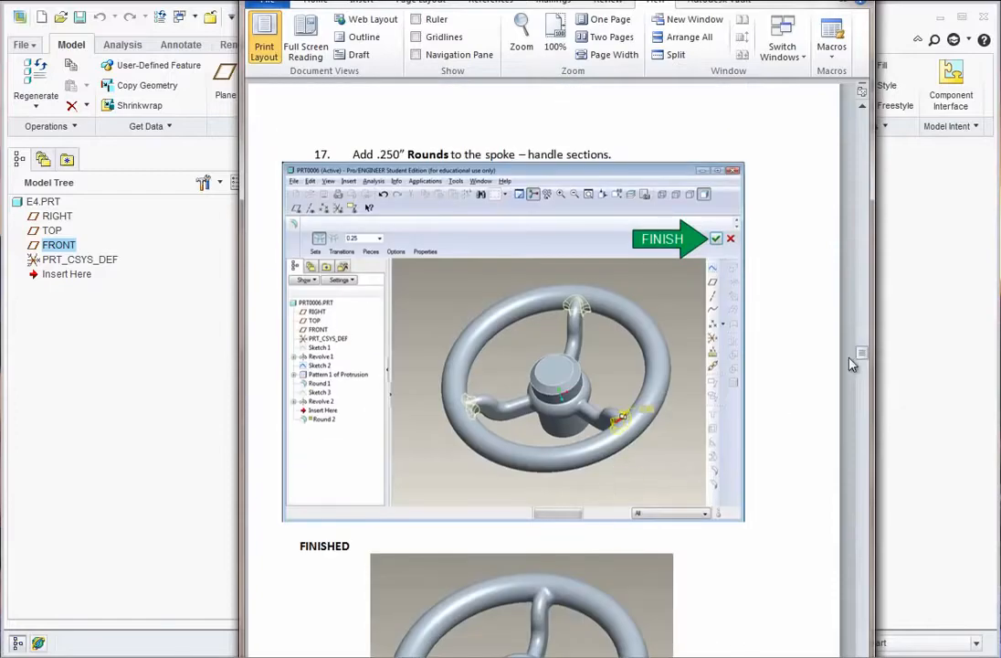
pyautogui.moveTo(861, 353)
pyautogui.mouseDown()
pyautogui.moveTo(864, 307)
pyautogui.moveTo(863, 327)
pyautogui.mouseUp()
pyautogui.scroll(4, 750, 376)
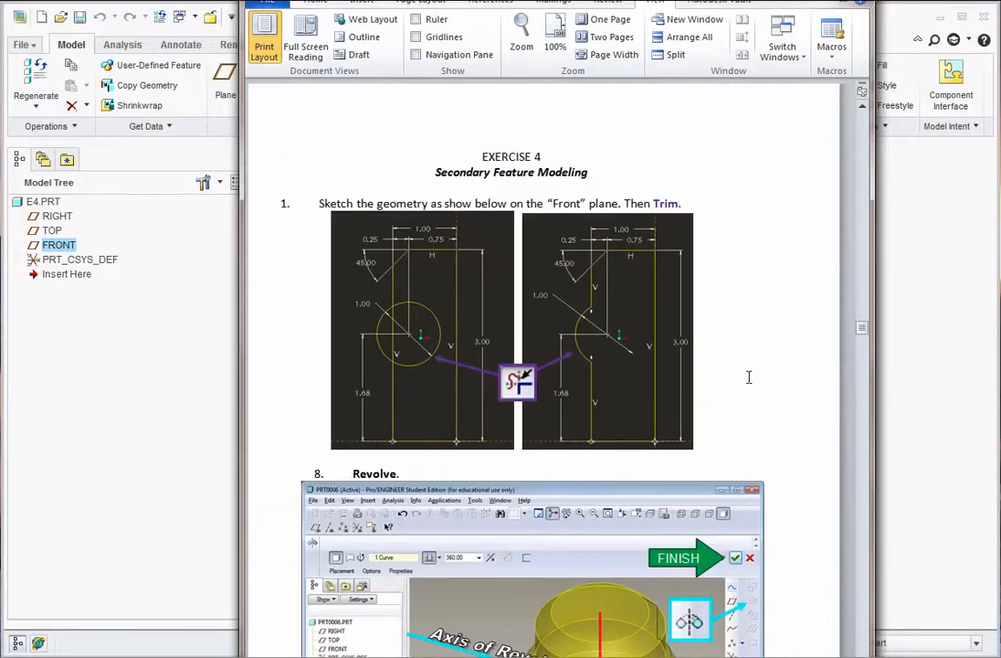
pyautogui.scroll(-7, 750, 375)
pyautogui.scroll(7, 750, 373)
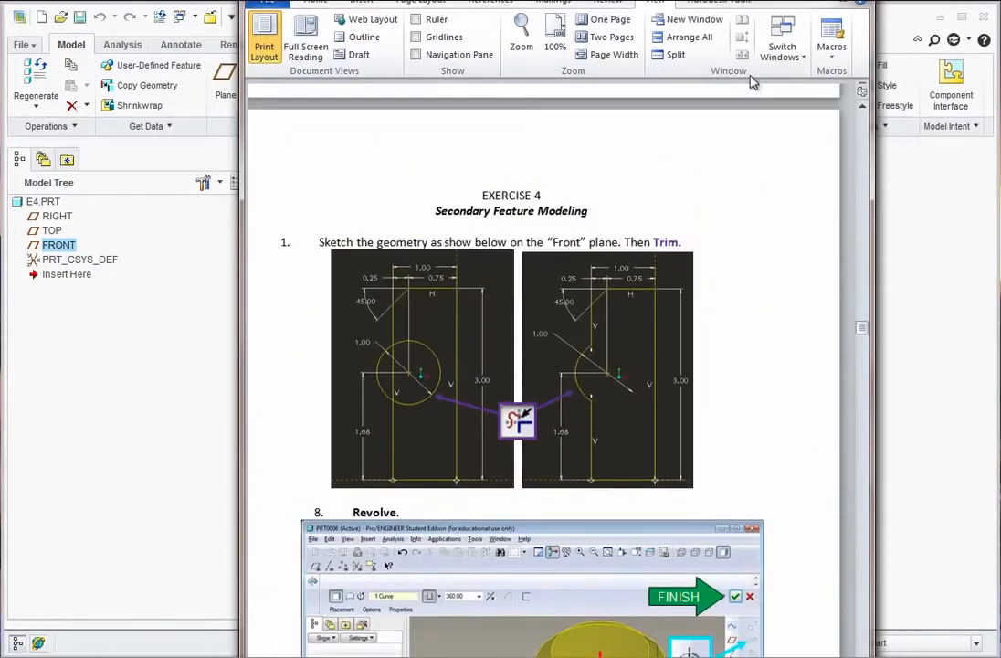
# - Move the instruction document aside, switch to Creo Parametric and start a sketch on the FRONT plane
pyautogui.moveTo(745, 1); pyautogui.dragTo(84, 7)
pyautogui.click(334, 26)
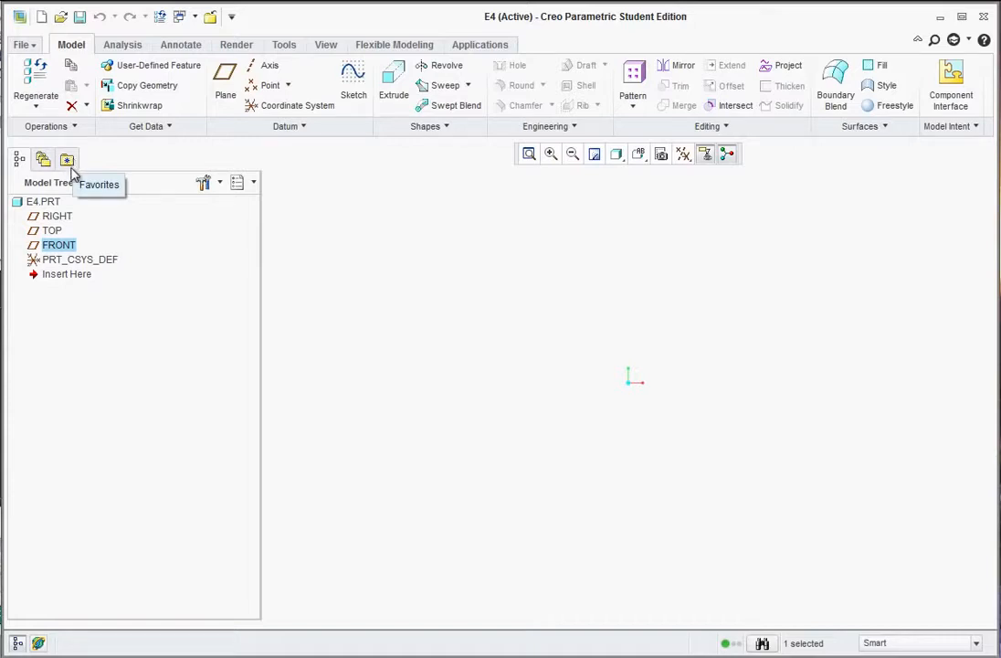
pyautogui.click(44, 247)
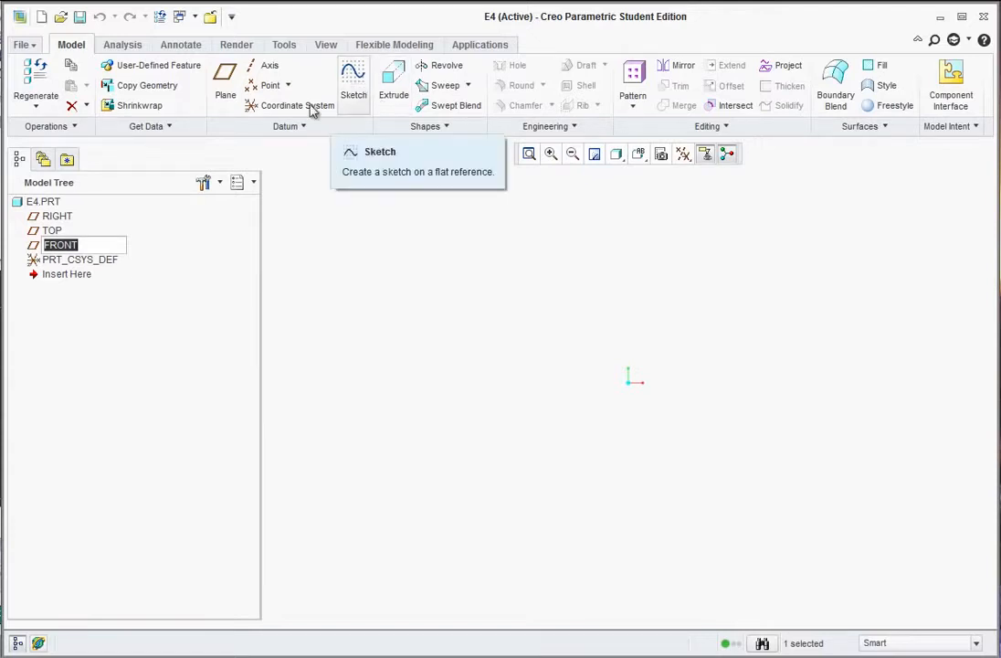
pyautogui.click(177, 268)
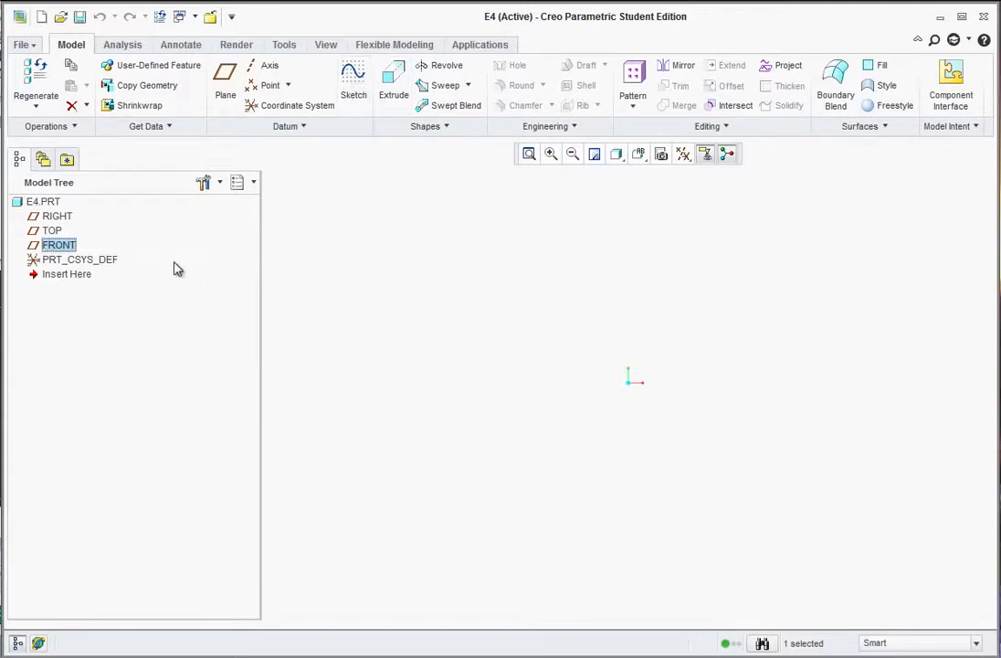
pyautogui.click(348, 81)
# - Sketch a rectangle about 182 wide and 372 high, extending up and to the left from the origin
pyautogui.click(299, 85)
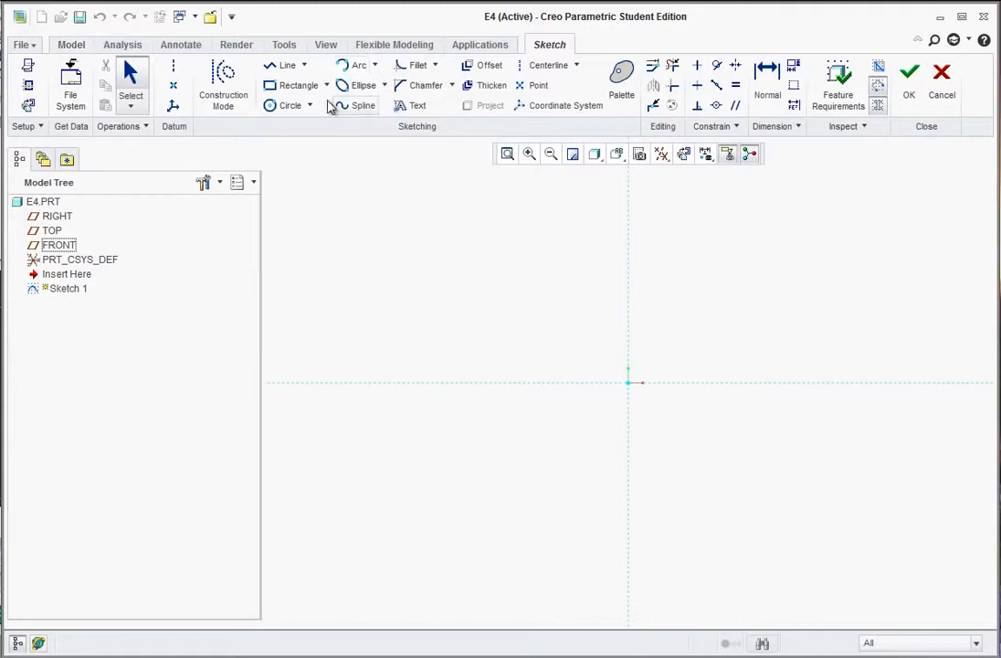
pyautogui.click(629, 384)
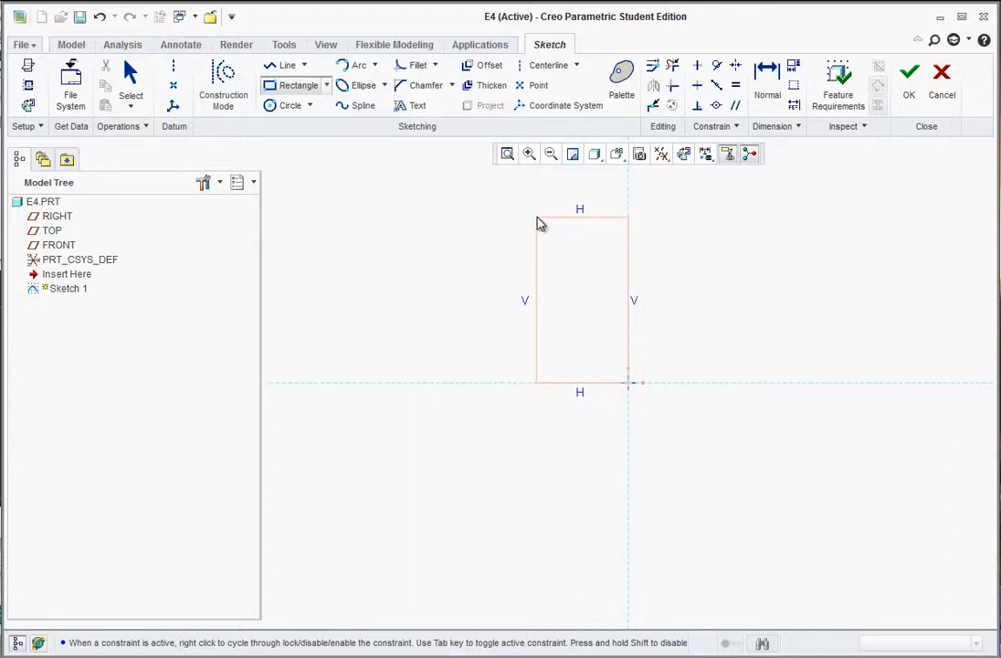
pyautogui.click(544, 212)
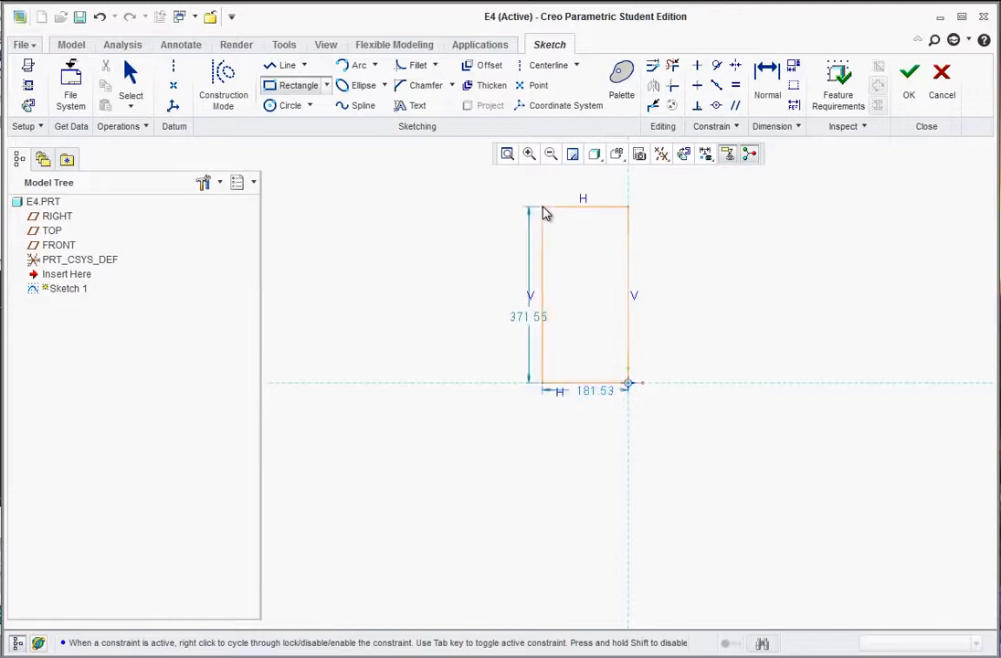
pyautogui.middleClick(460, 243)
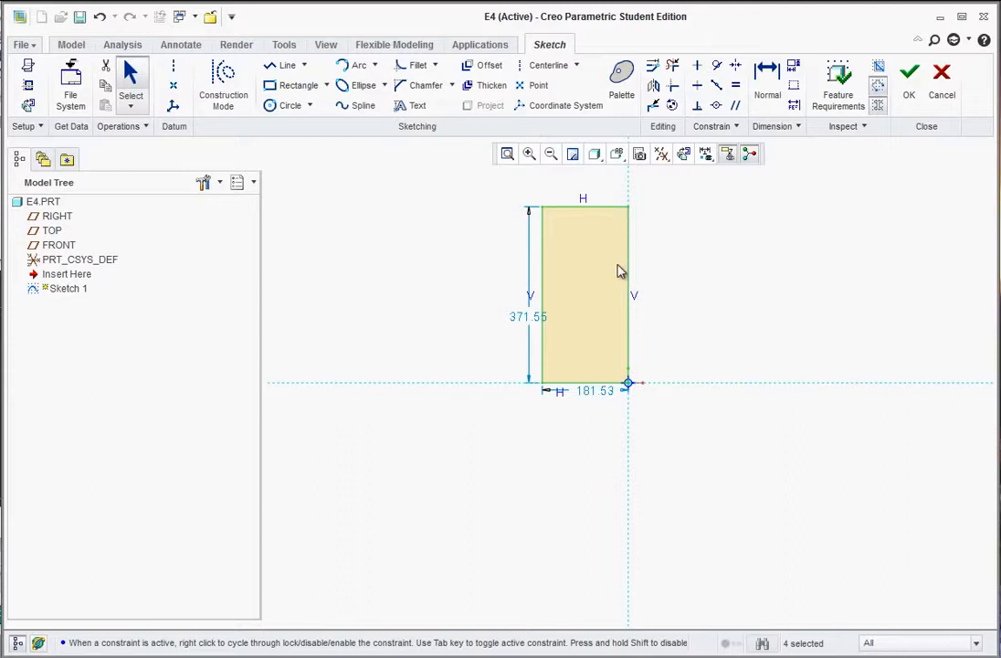
# - Set the rectangle's width to 1 and its height to 3
pyautogui.doubleClick(597, 392)
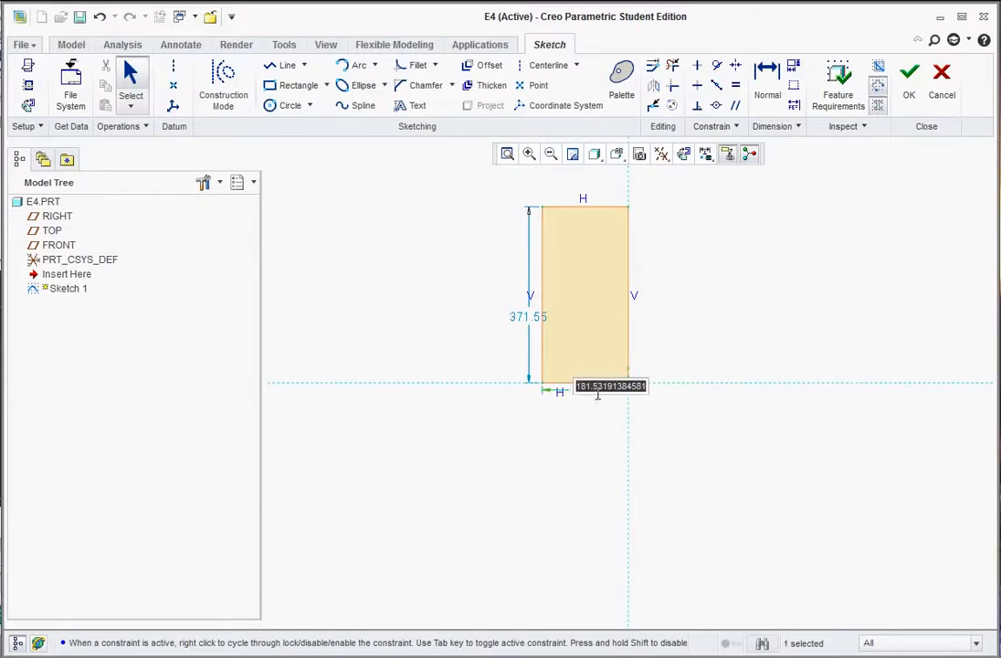
pyautogui.write('1')
pyautogui.press('Return')
pyautogui.doubleClick(618, 430)
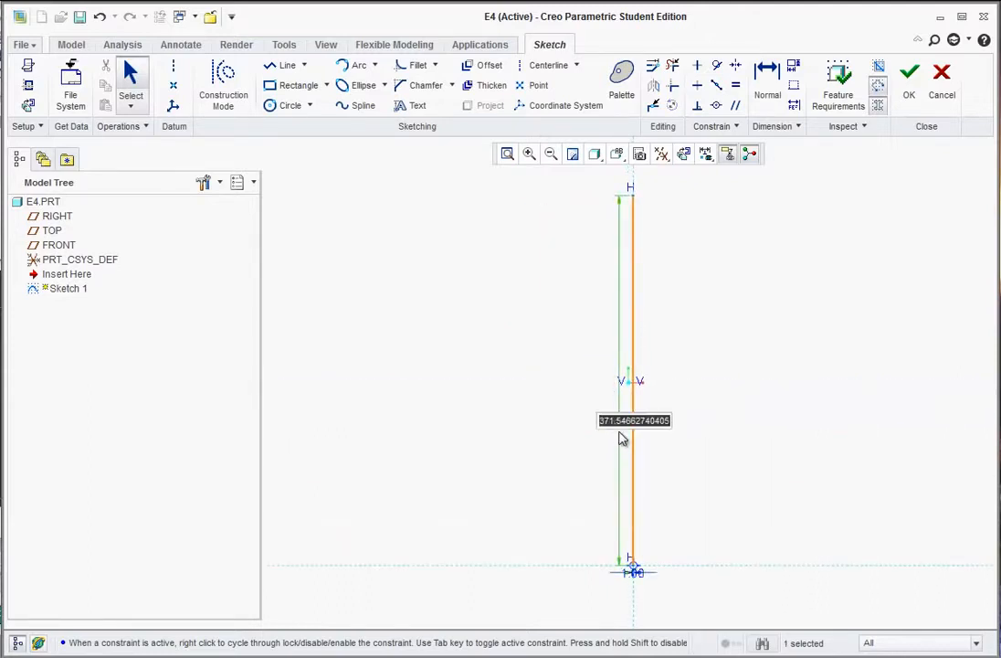
pyautogui.write('3')
pyautogui.press('Return')
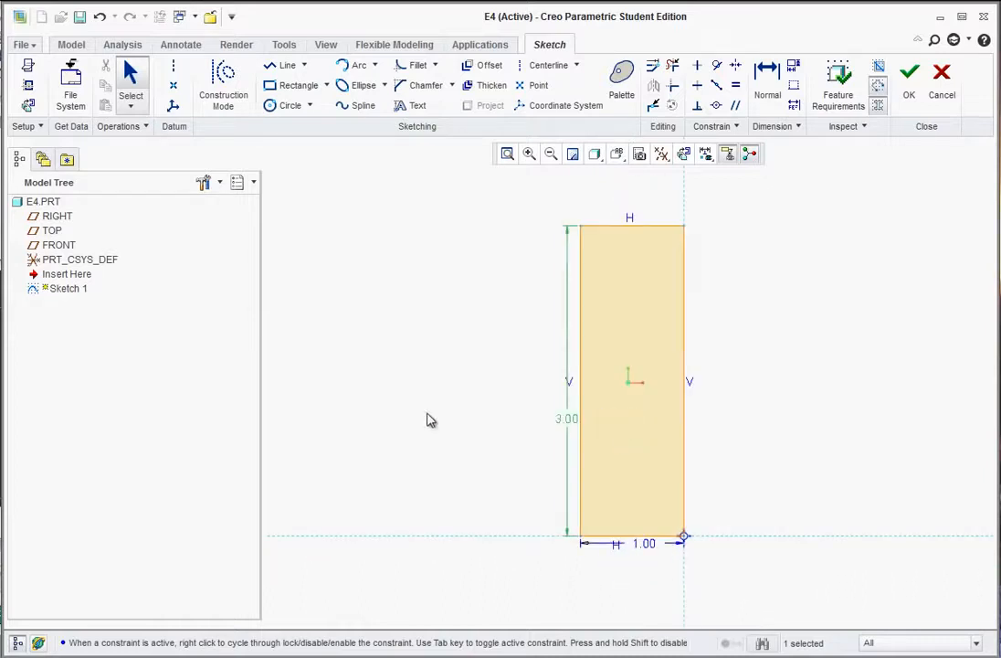
pyautogui.click(428, 414)
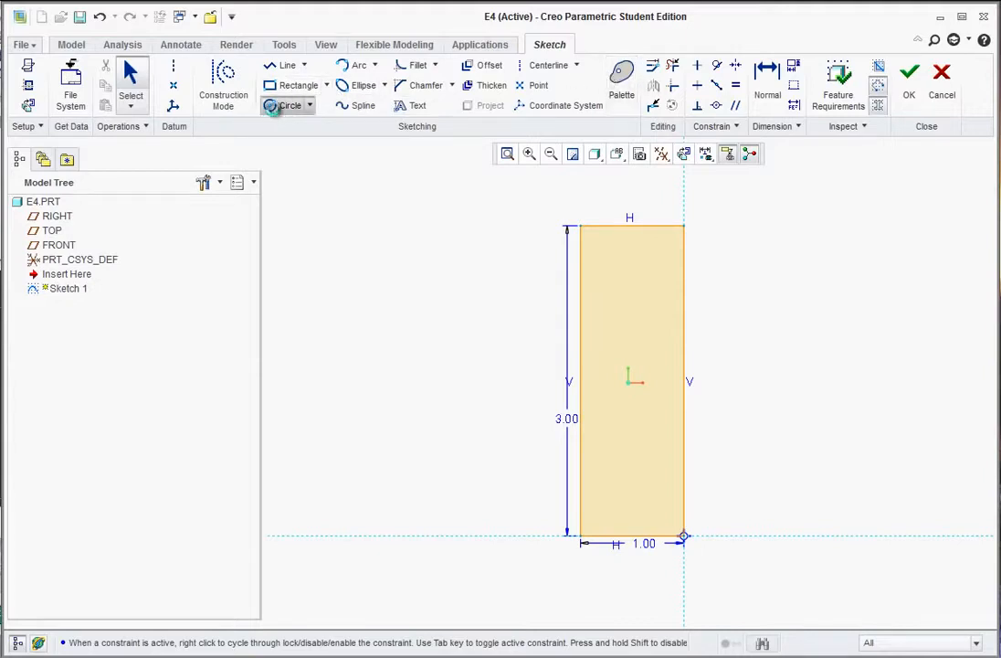
# - Sketch a circle about 1.02 in diameter across the rectangle's left edge, centred just inside it and about 1.27 below the top edge
pyautogui.click(273, 106)
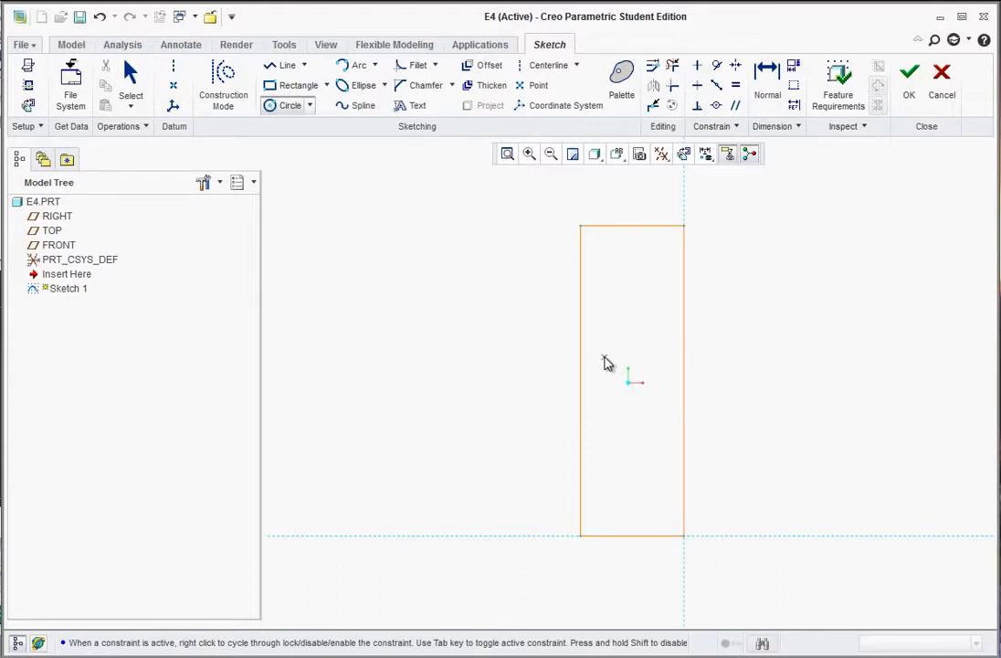
pyautogui.click(603, 356)
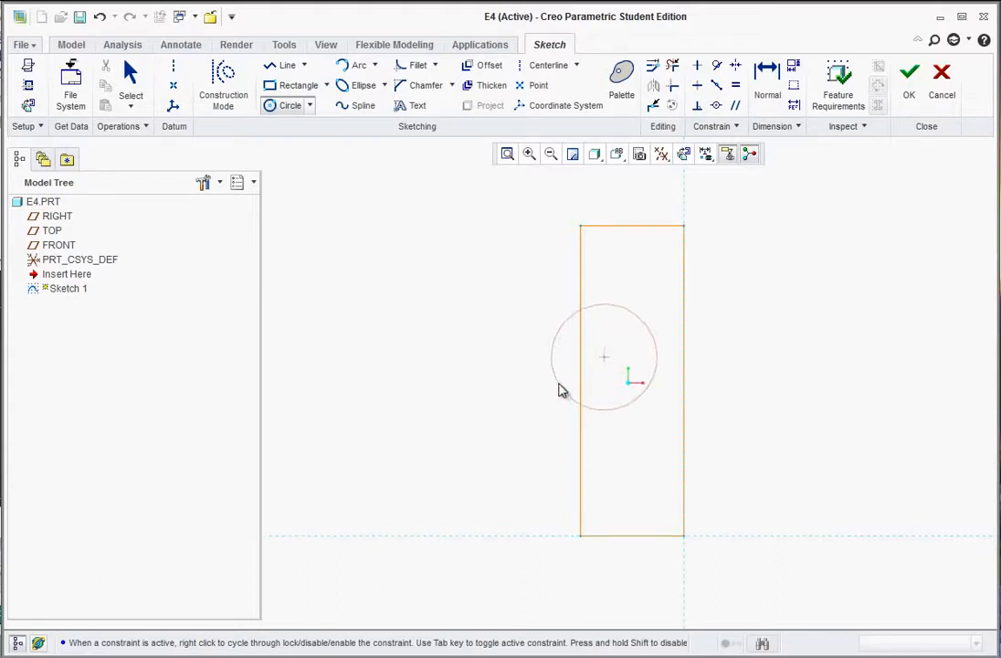
pyautogui.click(559, 384)
pyautogui.middleClick(490, 337)
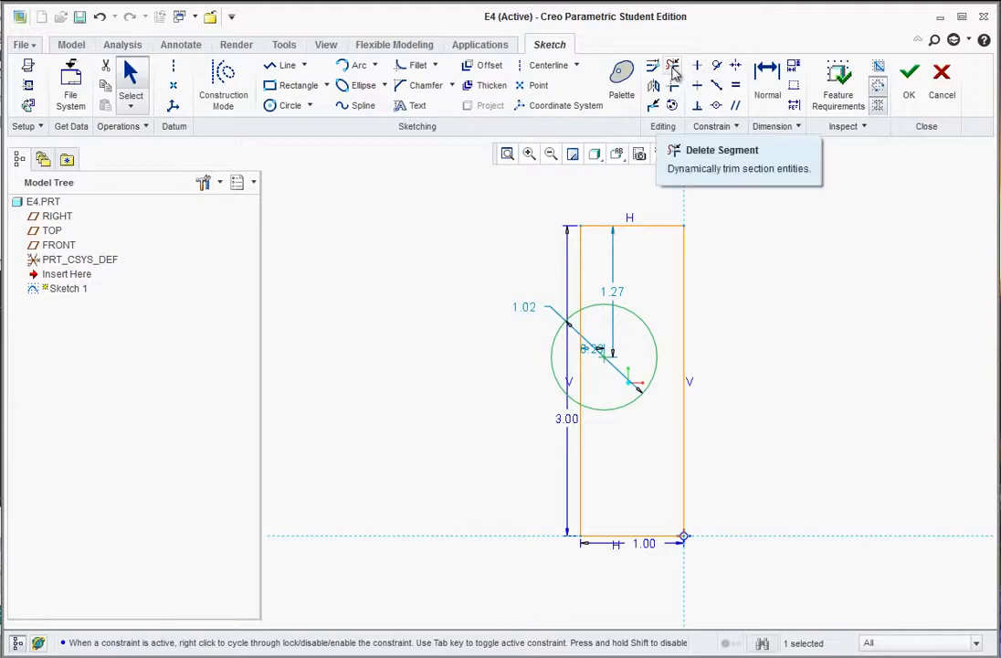
# - Trim away the circle's portion inside the rectangle and the left edge's segment crossing the circle with Delete Segment
pyautogui.click(673, 73)
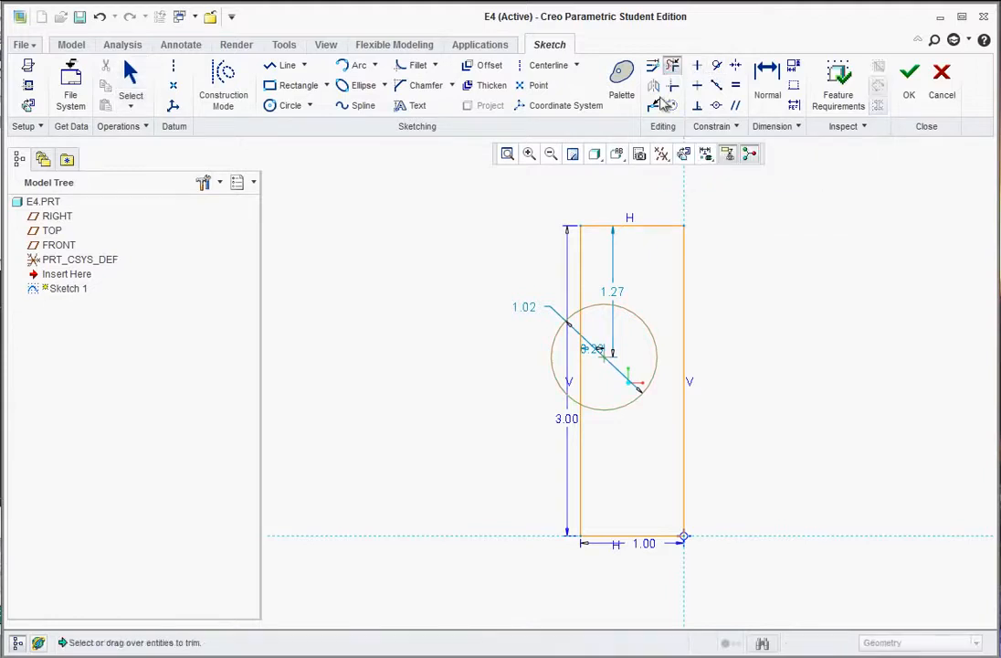
pyautogui.moveTo(637, 289)
pyautogui.mouseDown()
pyautogui.moveTo(632, 370)
pyautogui.moveTo(592, 377)
pyautogui.moveTo(600, 349)
pyautogui.moveTo(559, 364)
pyautogui.mouseUp()
pyautogui.middleClick(441, 326)
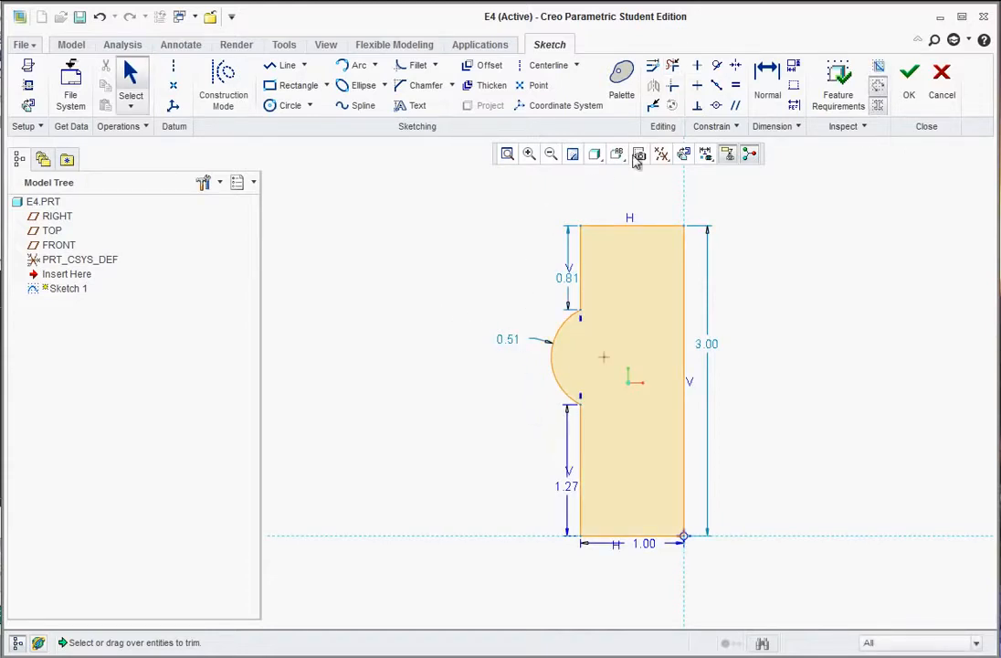
# - Dimension the profile's right vertical edge at 3.00
pyautogui.click(770, 80)
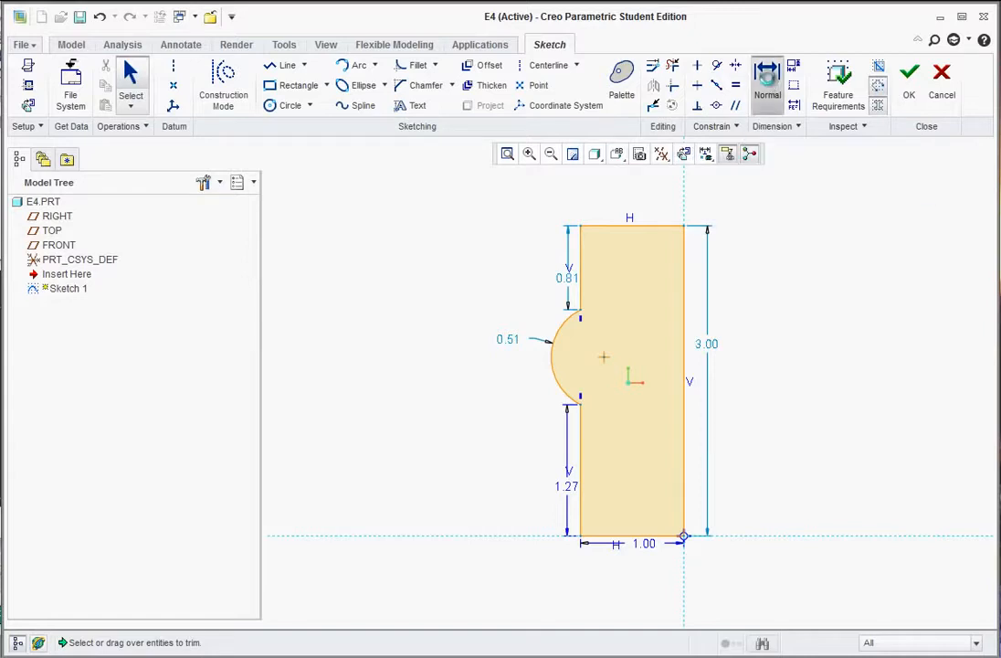
pyautogui.click(689, 399)
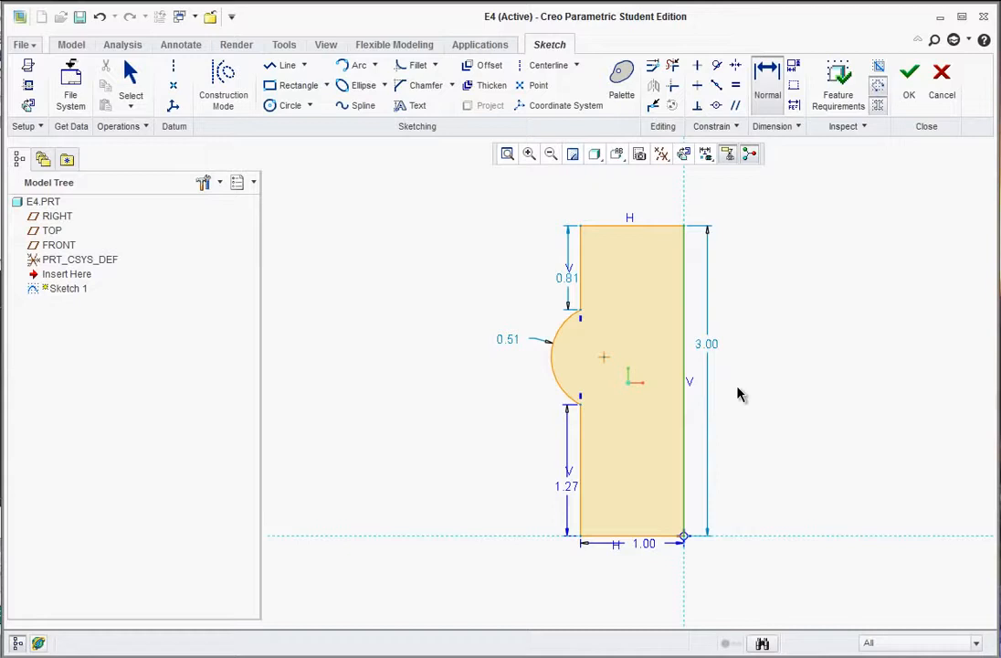
pyautogui.middleClick(740, 393)
pyautogui.press('Return')
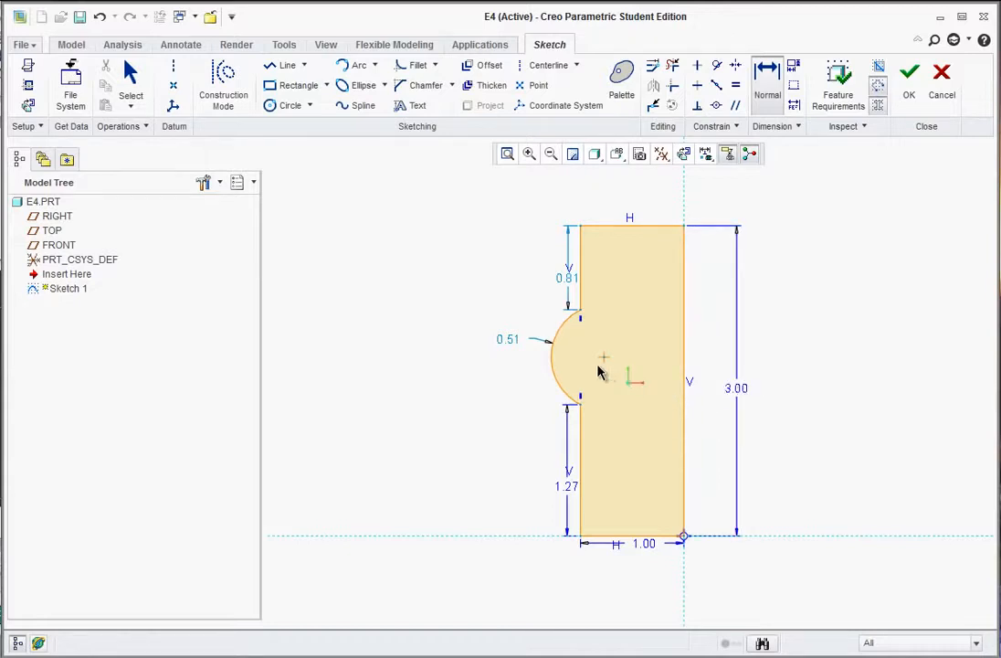
# - Dimension the radius of the bulging arc on the left edge as 0.5
pyautogui.middleClick(465, 315)
pyautogui.write('.5')
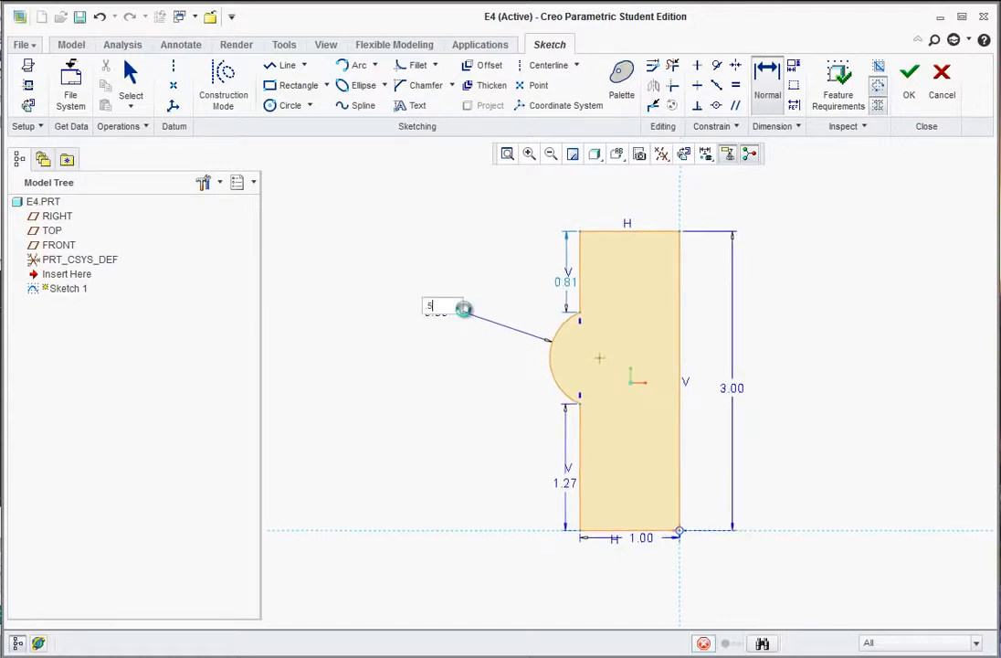
pyautogui.press('Return')
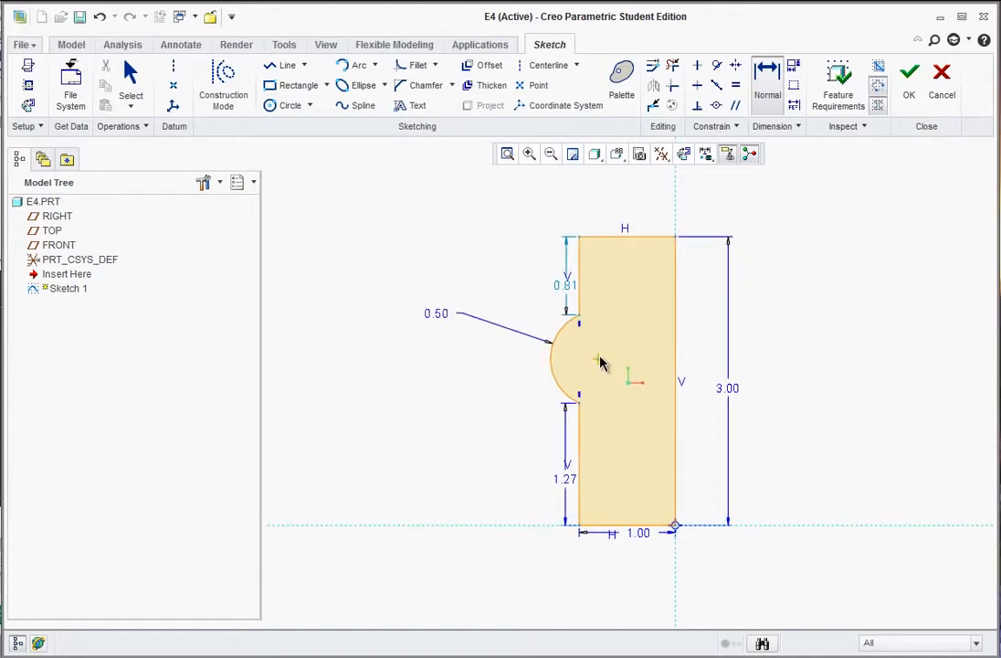
# - Dimension the height of the bulging arc's centre above the profile's bottom edge at 1.68
pyautogui.click(630, 528)
pyautogui.middleClick(489, 441)
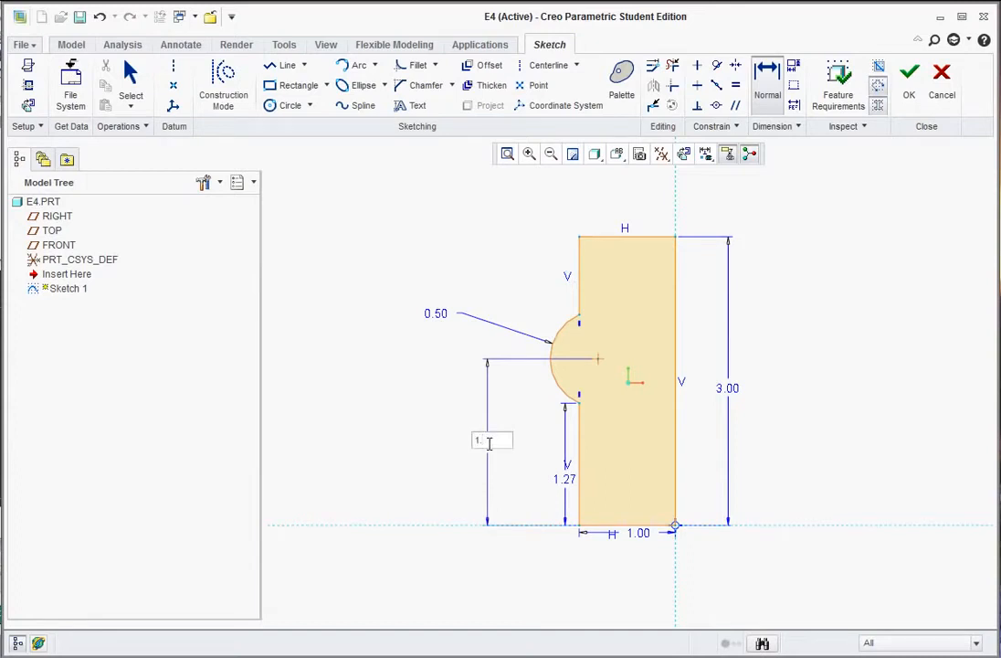
pyautogui.press('Return')
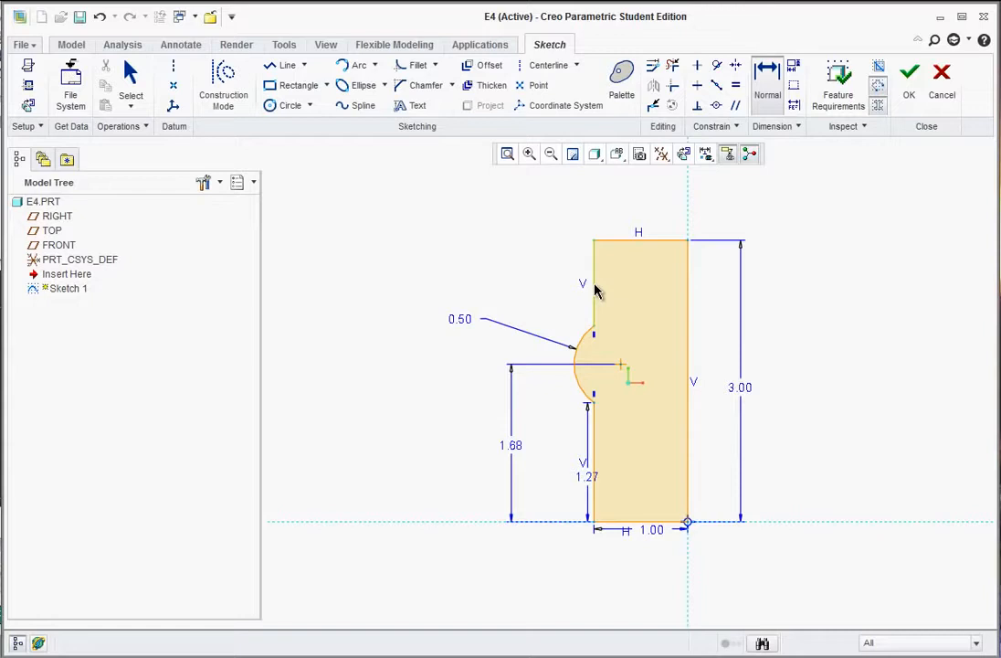
# - Dimension the arc centre's horizontal offset from the left edge at 0.25, deleting the conflicting 1.27 dimension
pyautogui.click(620, 366)
pyautogui.middleClick(605, 228)
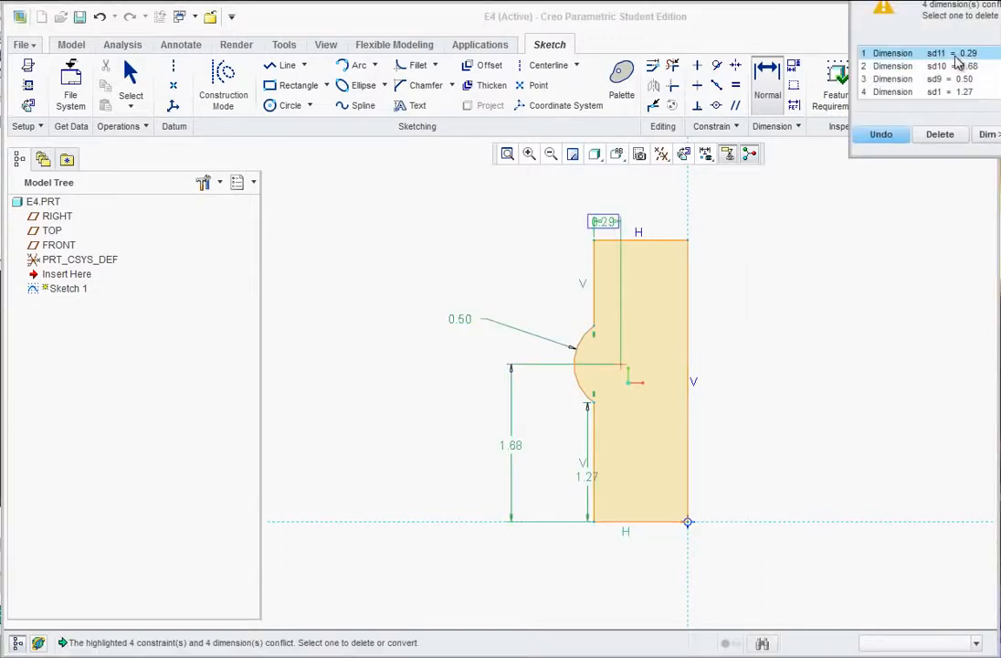
pyautogui.moveTo(963, 1)
pyautogui.mouseDown()
pyautogui.moveTo(832, 91)
pyautogui.moveTo(832, 111)
pyautogui.mouseUp()
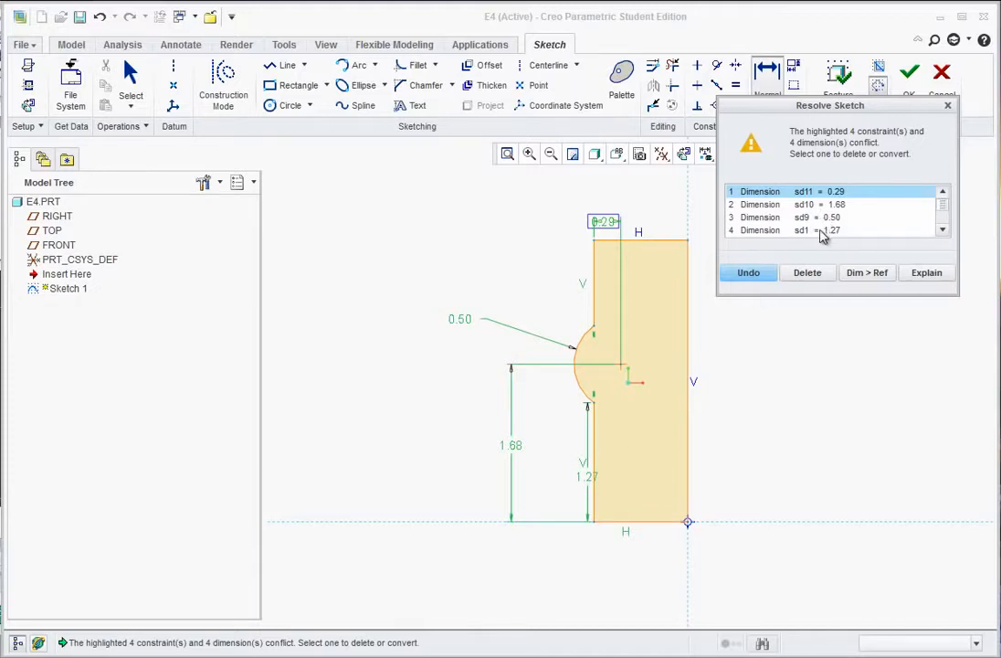
pyautogui.click(775, 231)
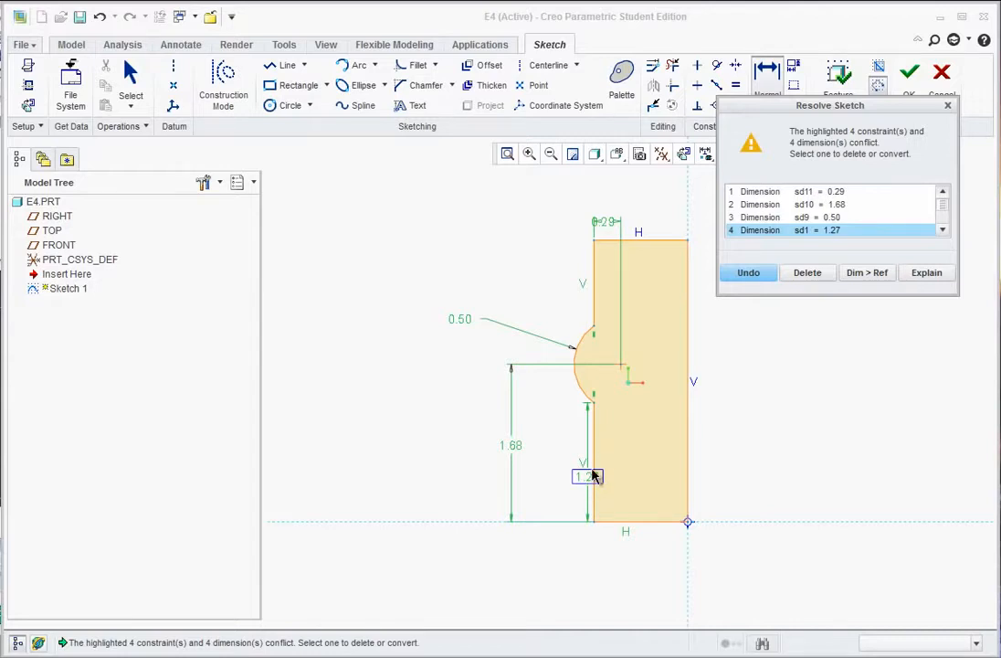
pyautogui.click(808, 273)
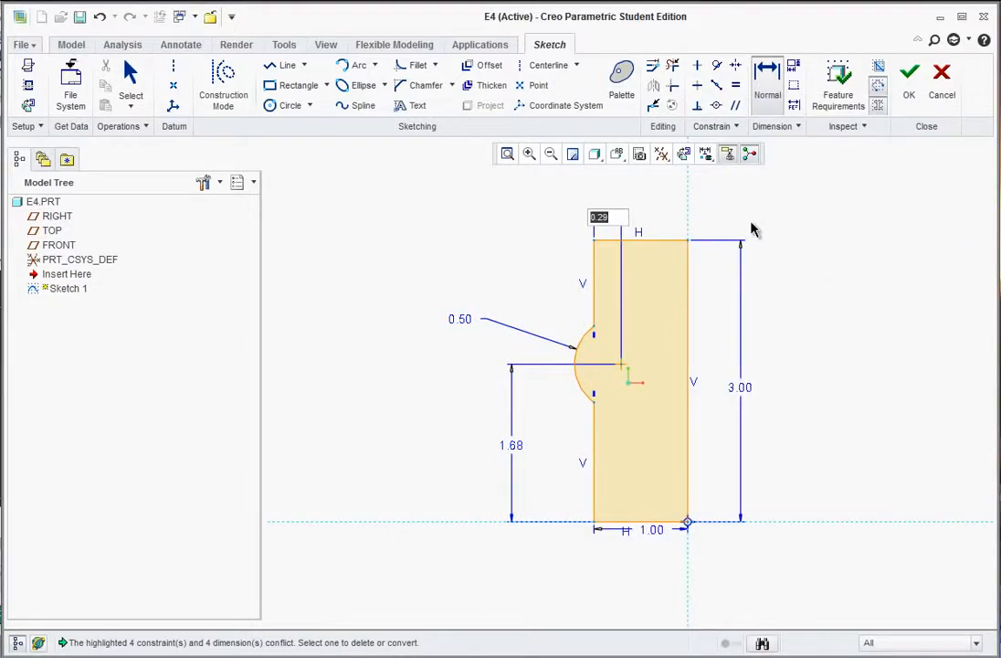
pyautogui.write('.25')
pyautogui.press('Return')
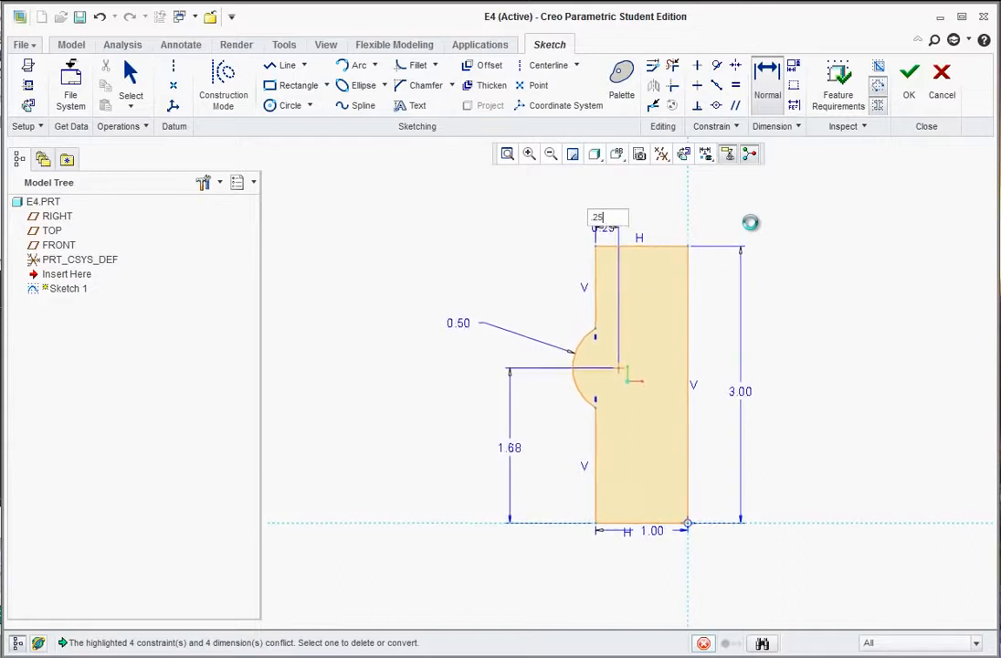
# - Move the arc centre's 0.25 offset text clear of its extension lines, to the left above the profile
pyautogui.middleClick(549, 242)
pyautogui.moveTo(596, 226)
pyautogui.mouseDown()
pyautogui.moveTo(559, 232)
pyautogui.moveTo(501, 218)
pyautogui.mouseUp()
pyautogui.scroll(2, 640, 255)
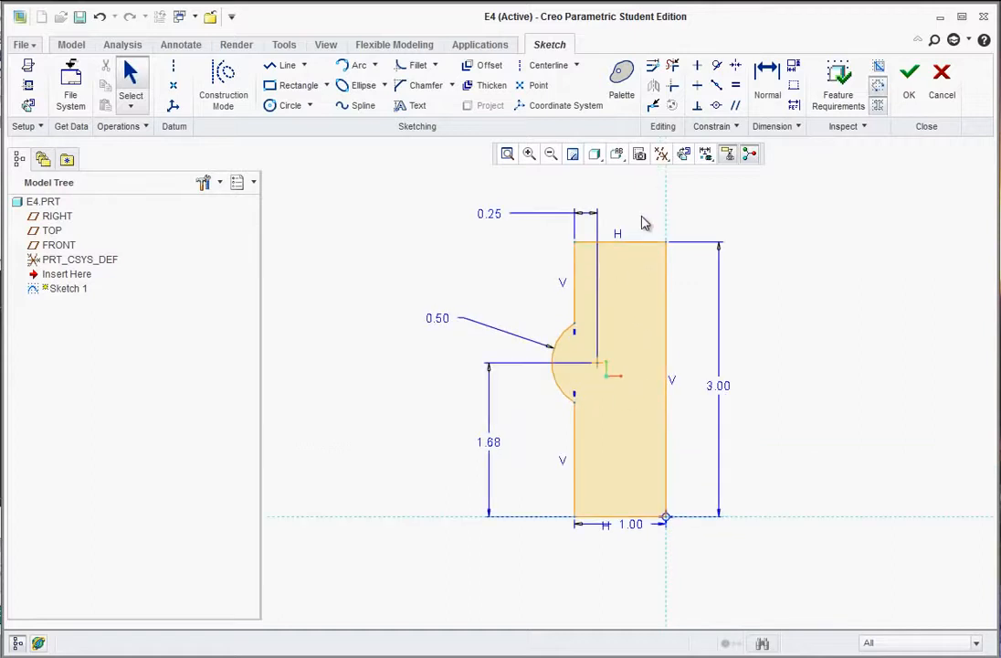
pyautogui.scroll(1, 654, 196)
pyautogui.click(662, 157)
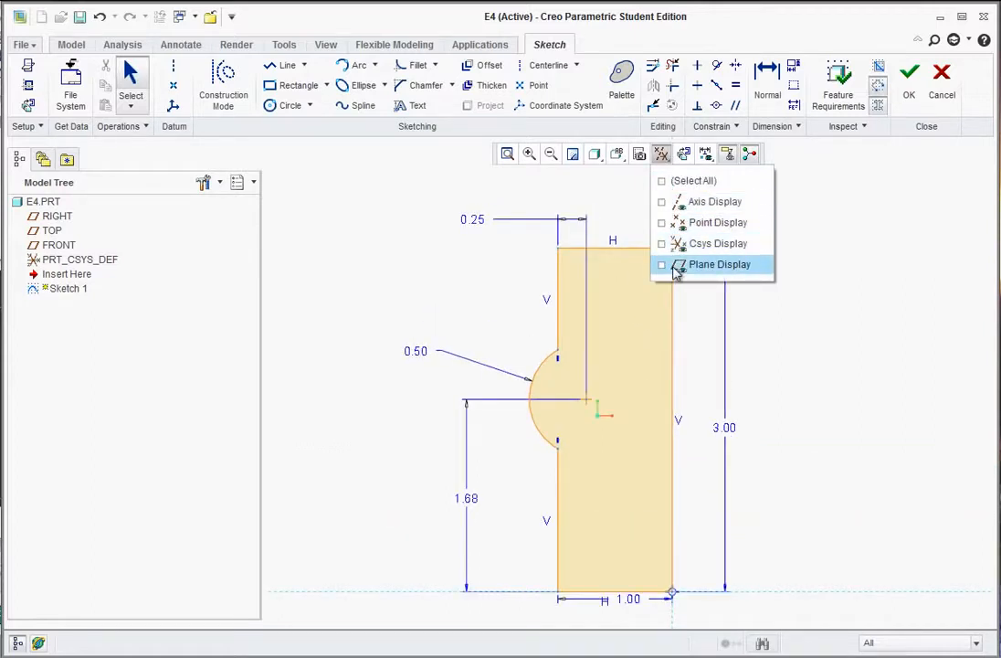
pyautogui.click(382, 233)
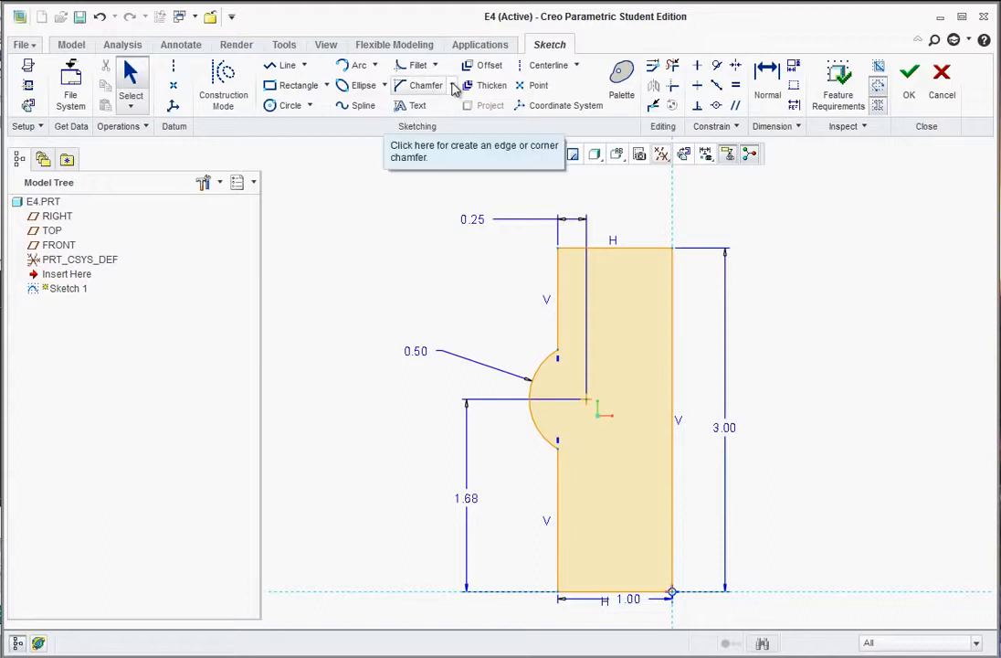
# - Cut the profile's upper-left corner with a Chamfer Trim about 0.20 wide between the left and top edges
pyautogui.click(451, 85)
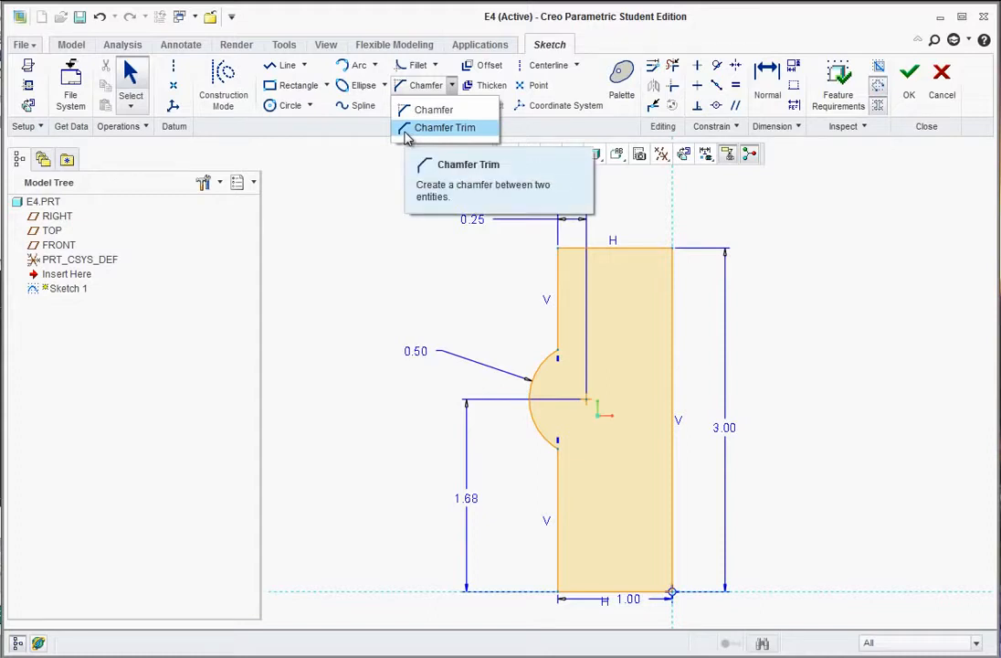
pyautogui.click(409, 132)
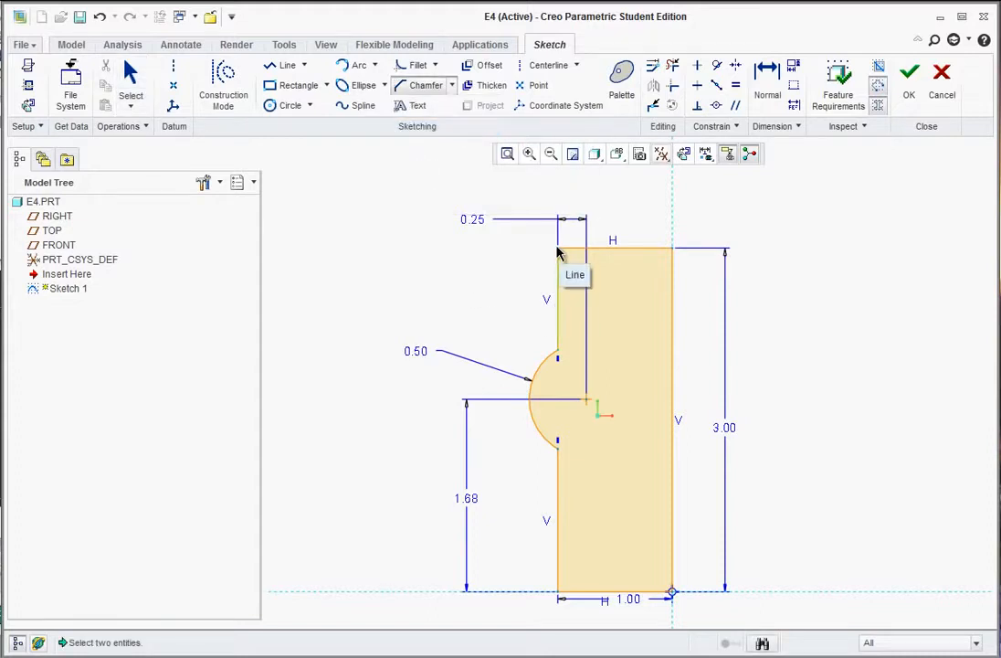
pyautogui.scroll(2, 561, 277)
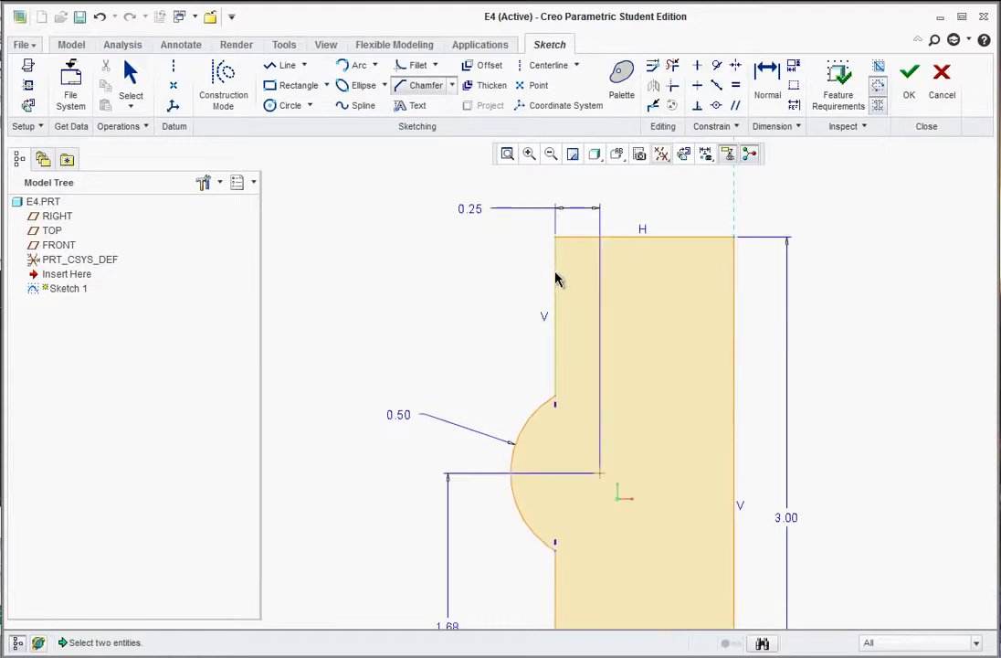
pyautogui.click(557, 278)
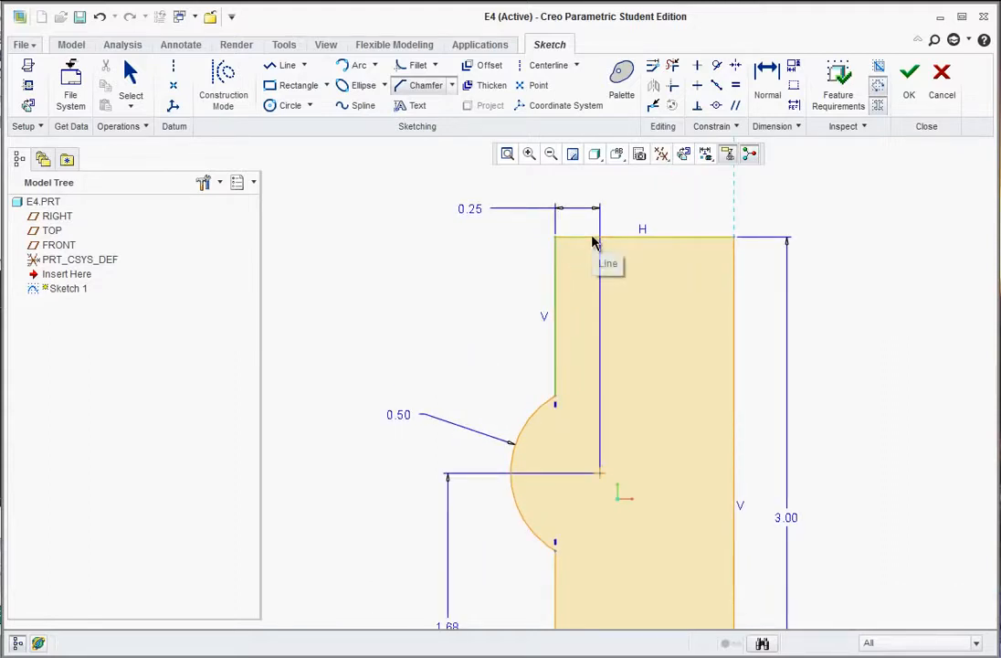
pyautogui.click(594, 240)
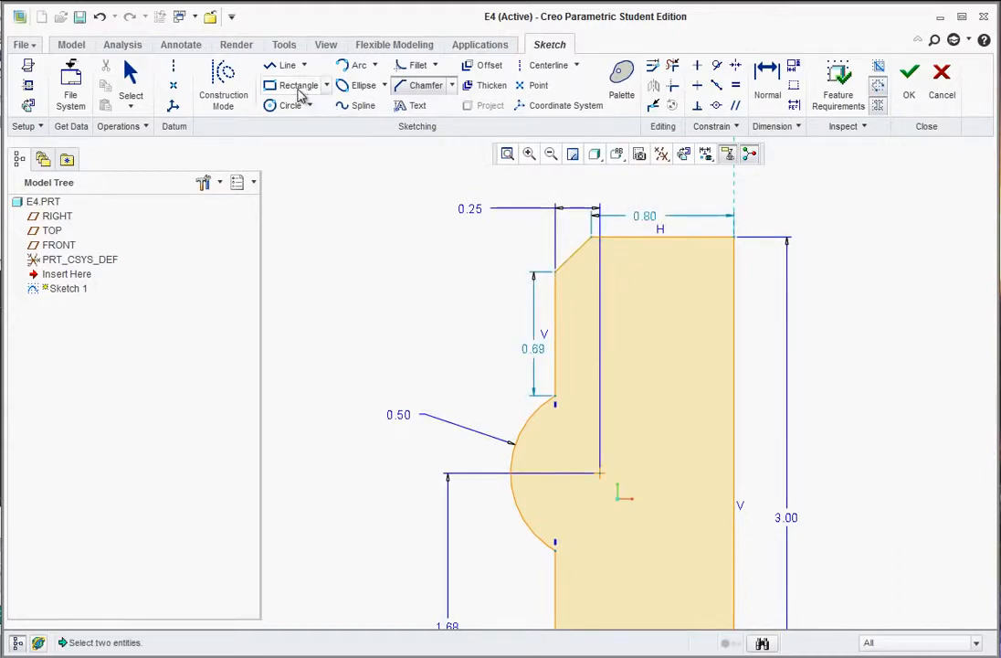
# - Dimension the chamfer's horizontal width from the left edge to its upper endpoint at 0.25
pyautogui.click(768, 82)
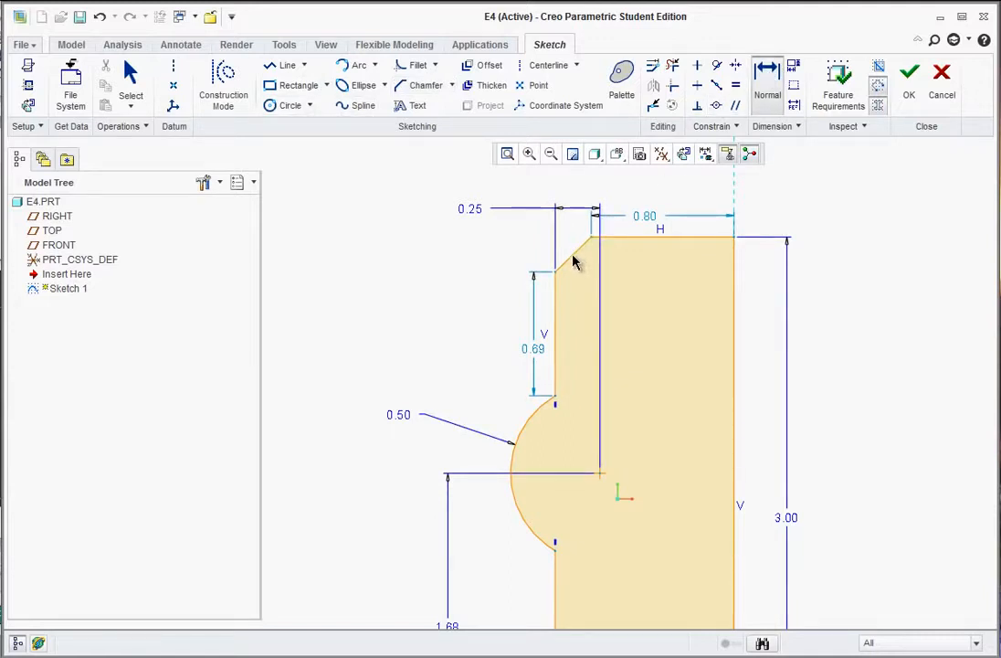
pyautogui.click(557, 293)
pyautogui.click(591, 238)
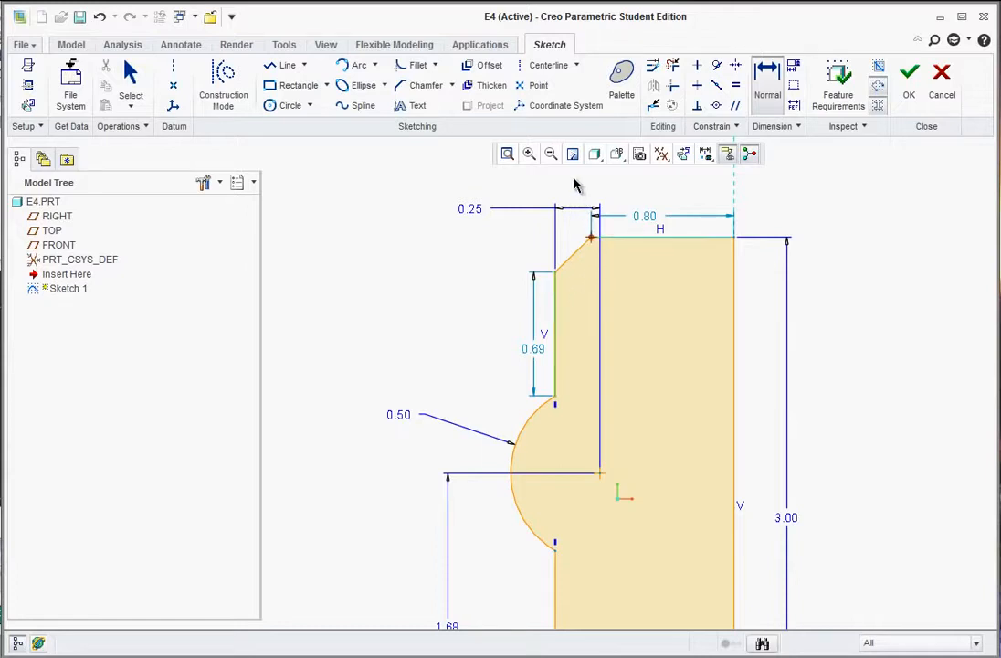
pyautogui.middleClick(575, 178)
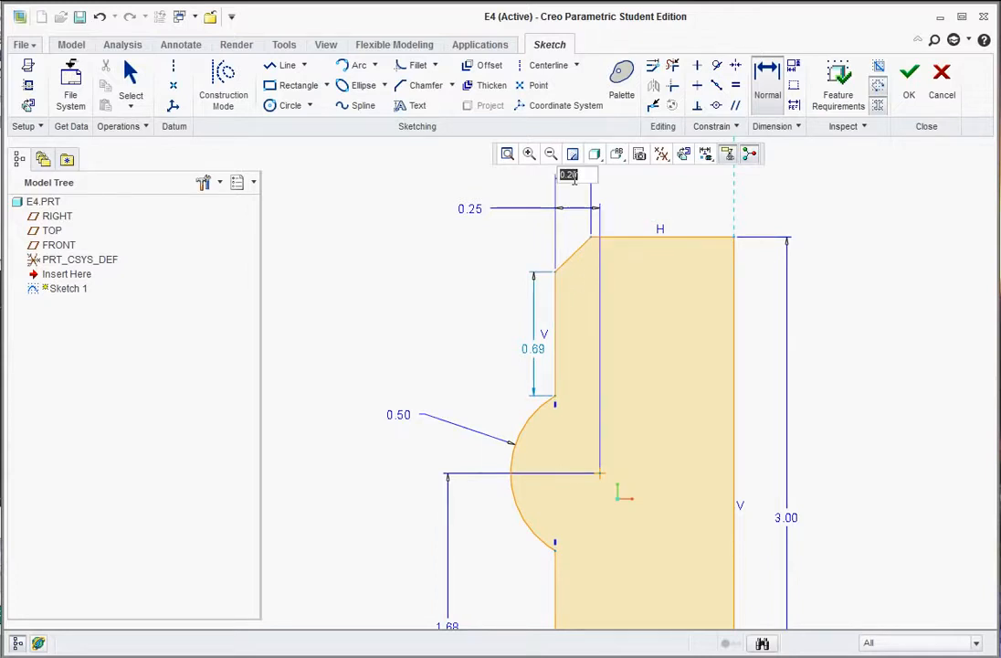
pyautogui.write('.25')
pyautogui.press('Return')
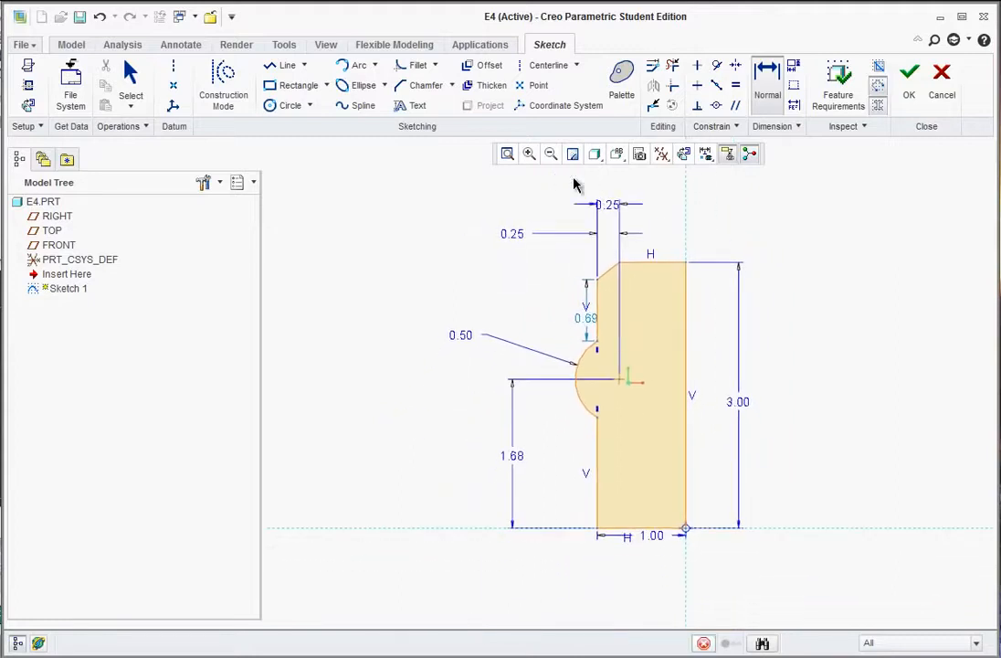
# - Dimension the angle between the chamfer line and the profile's top edge at 45 degrees
pyautogui.scroll(-2, 594, 285)
pyautogui.scroll(-1, 621, 275)
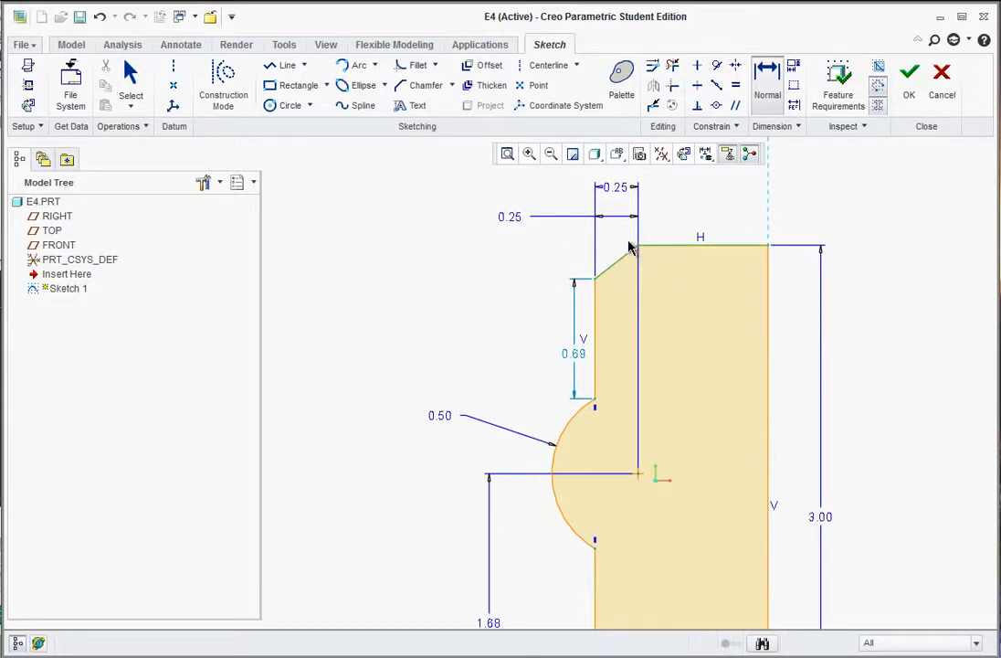
pyautogui.middleClick(563, 273)
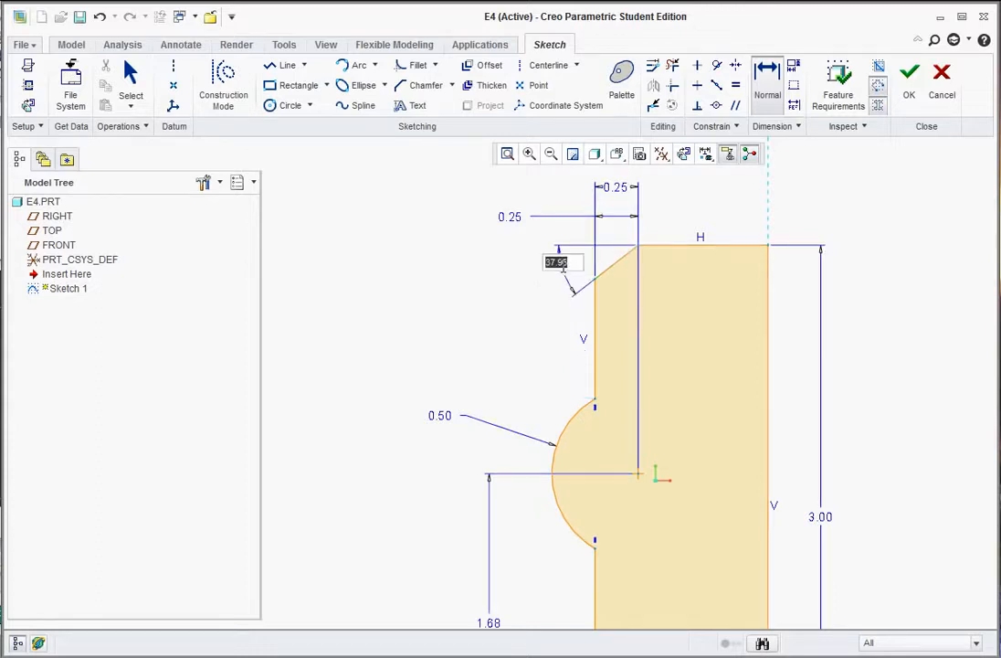
pyautogui.write('45')
pyautogui.press('Return')
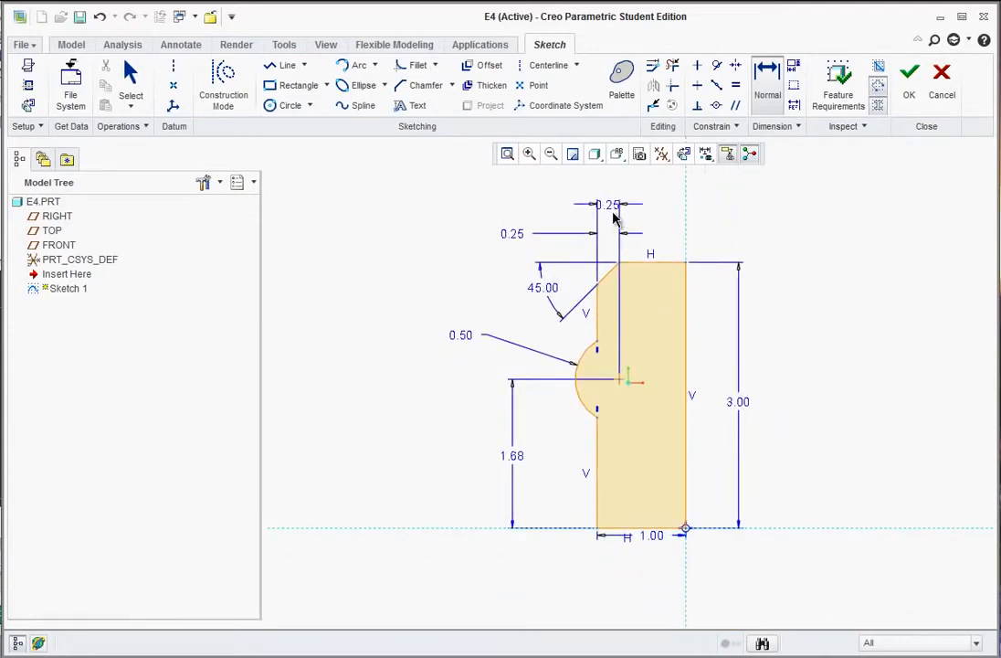
# - Reposition the chamfer's 0.25 width text left of the profile and the 1.00 width text further below the bottom edge
pyautogui.middleClick(554, 214)
pyautogui.scroll(-1, 553, 215)
pyautogui.moveTo(621, 220); pyautogui.dragTo(526, 224)
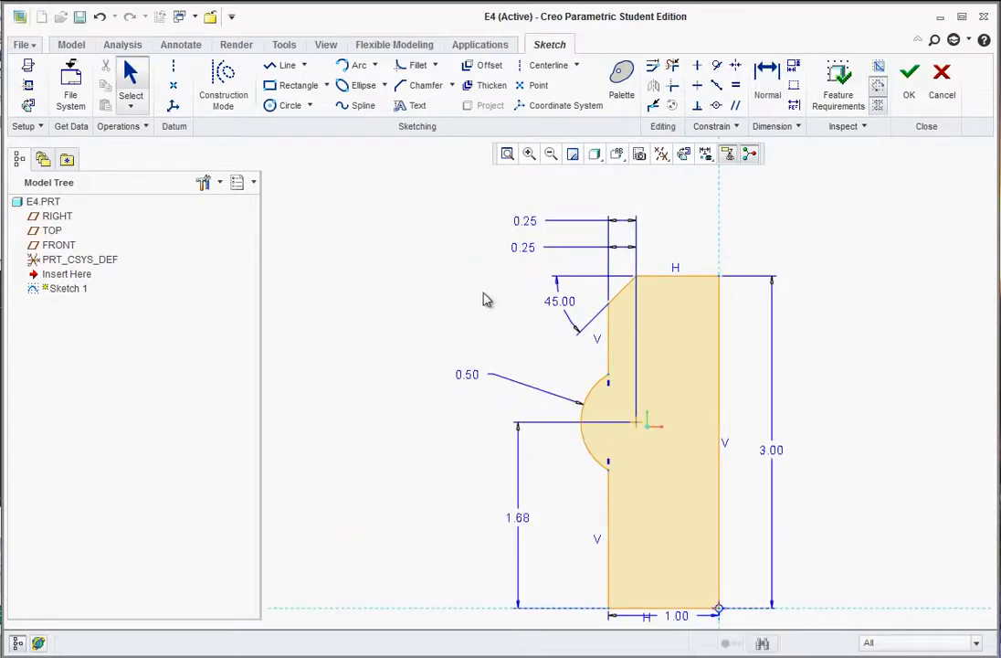
pyautogui.scroll(1, 564, 477)
pyautogui.scroll(-1, 681, 498)
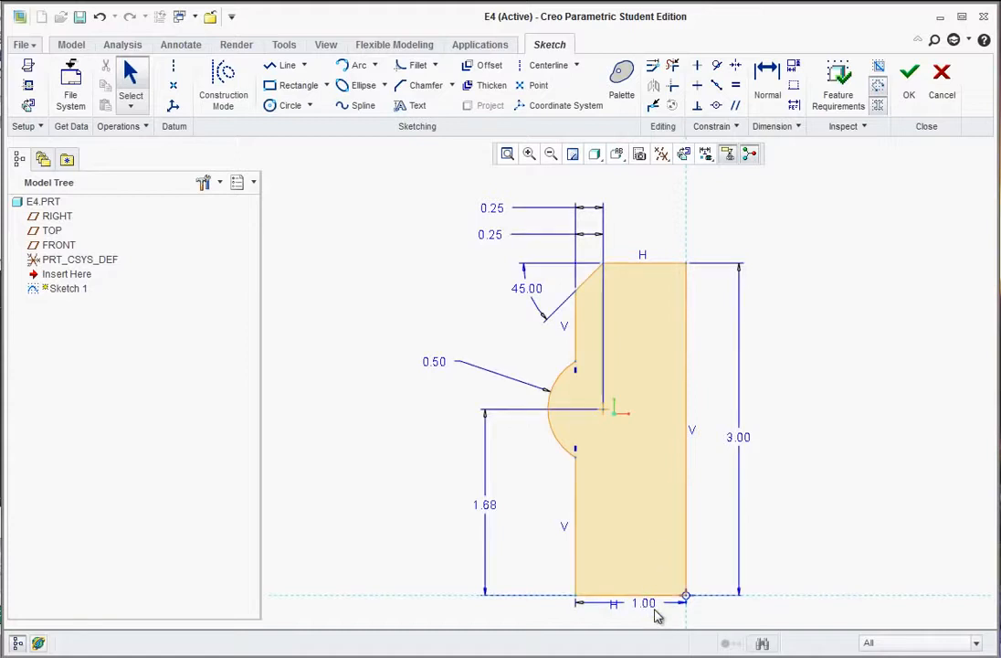
pyautogui.moveTo(648, 604); pyautogui.dragTo(644, 621)
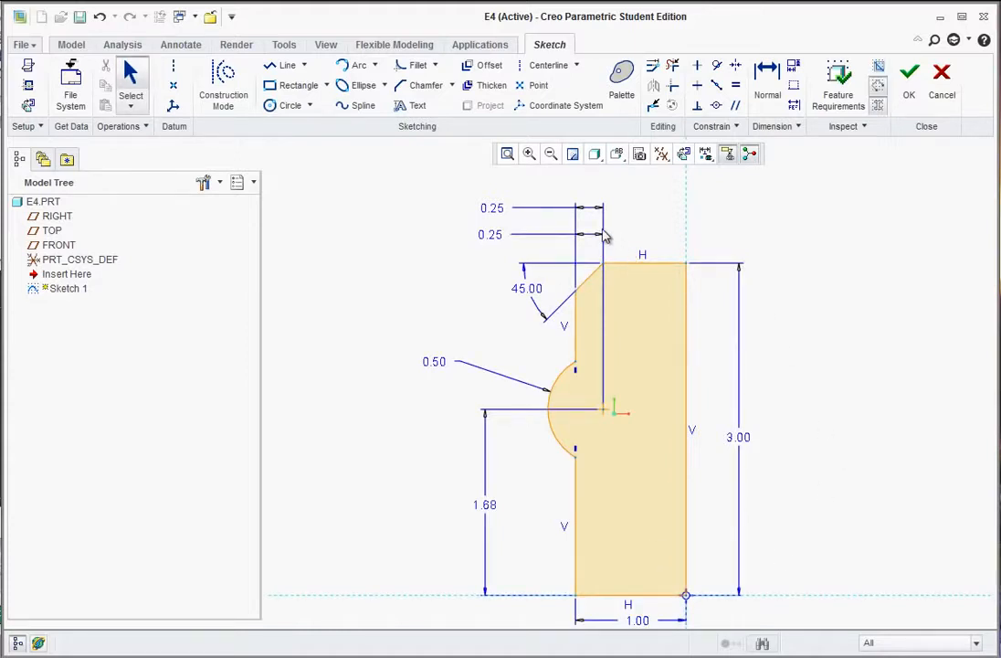
# - Accept the completed hub profile sketch and leave sketching
pyautogui.click(66, 50)
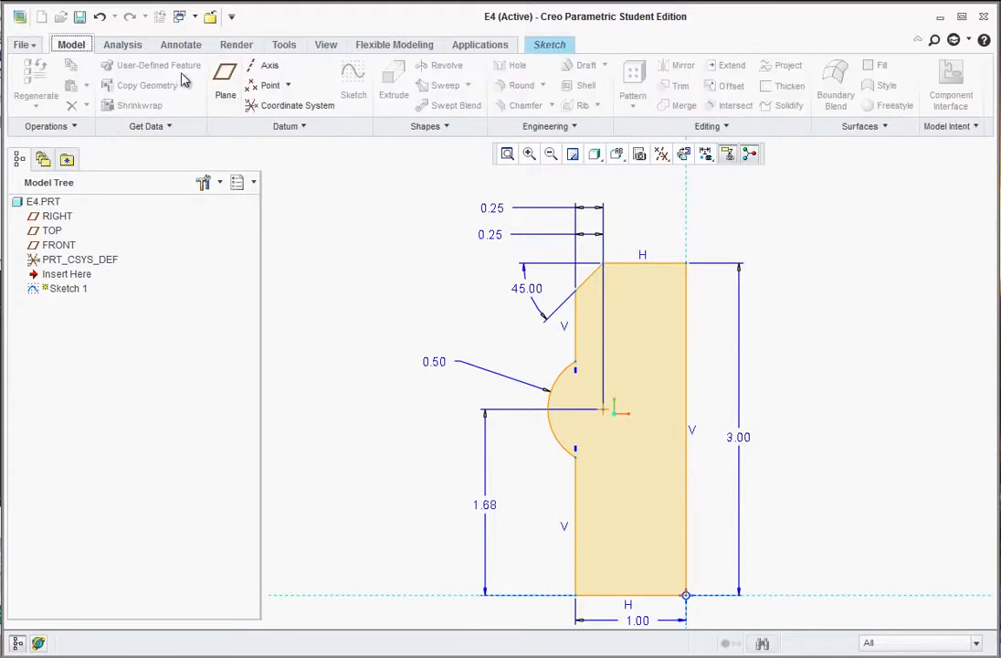
pyautogui.click(550, 44)
pyautogui.click(916, 91)
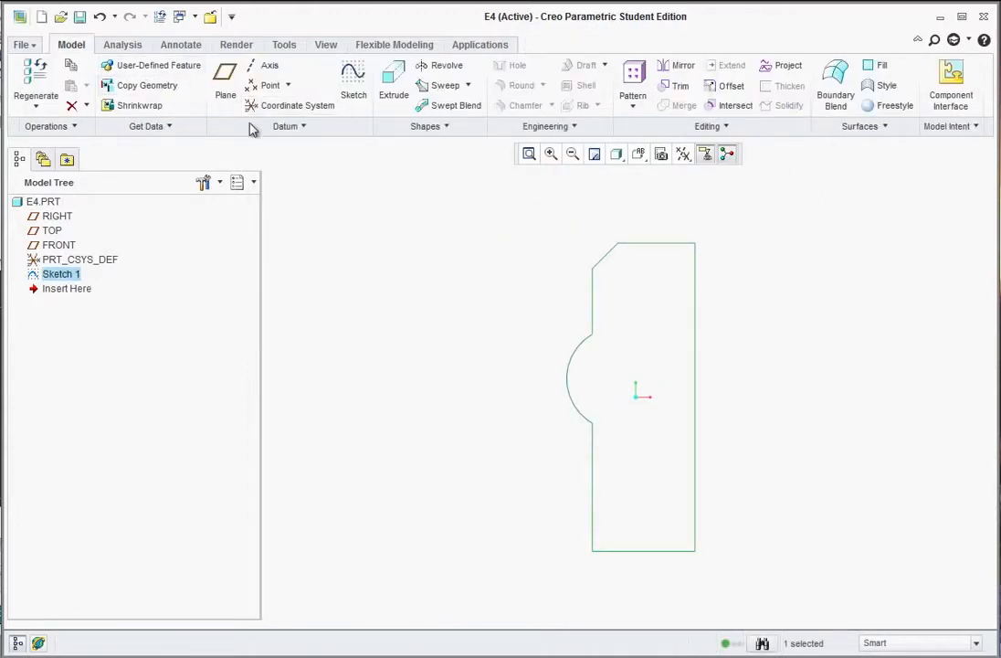
# - Revolve the hub profile 360 degrees about its right vertical edge as a solid
pyautogui.click(437, 71)
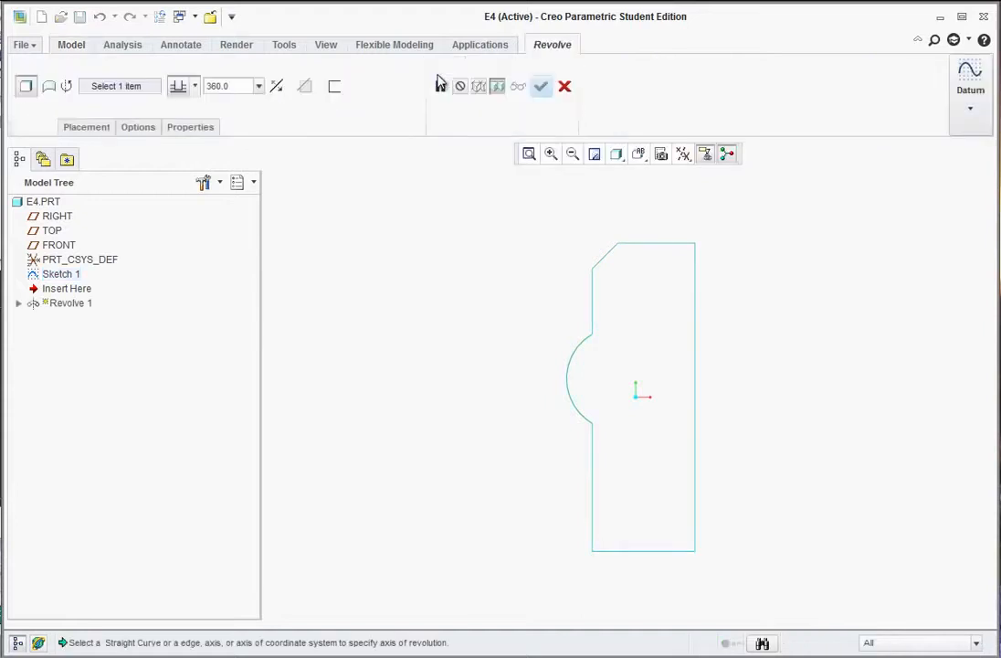
pyautogui.click(695, 466)
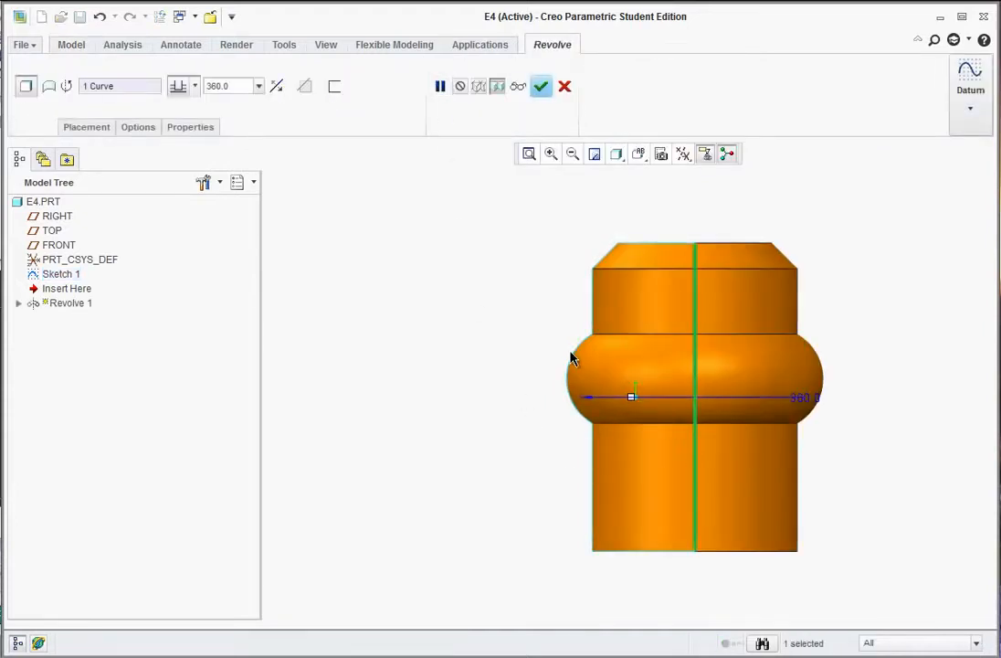
pyautogui.moveTo(550, 340); pyautogui.dragTo(518, 326, button='middle')
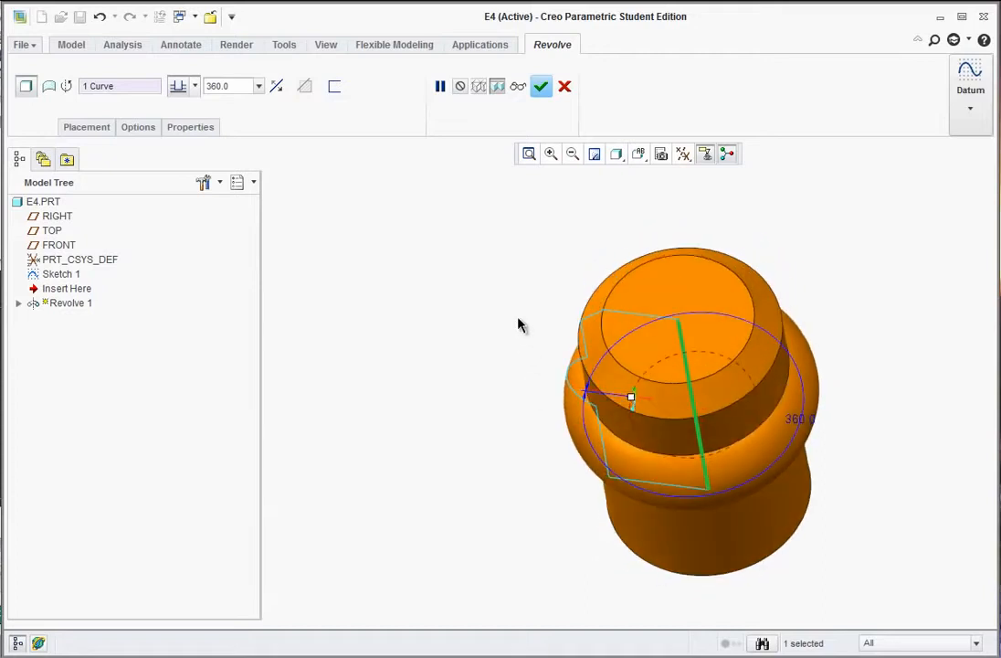
pyautogui.click(541, 87)
pyautogui.moveTo(445, 319); pyautogui.dragTo(756, 405, button='middle')
pyautogui.scroll(2, 770, 428)
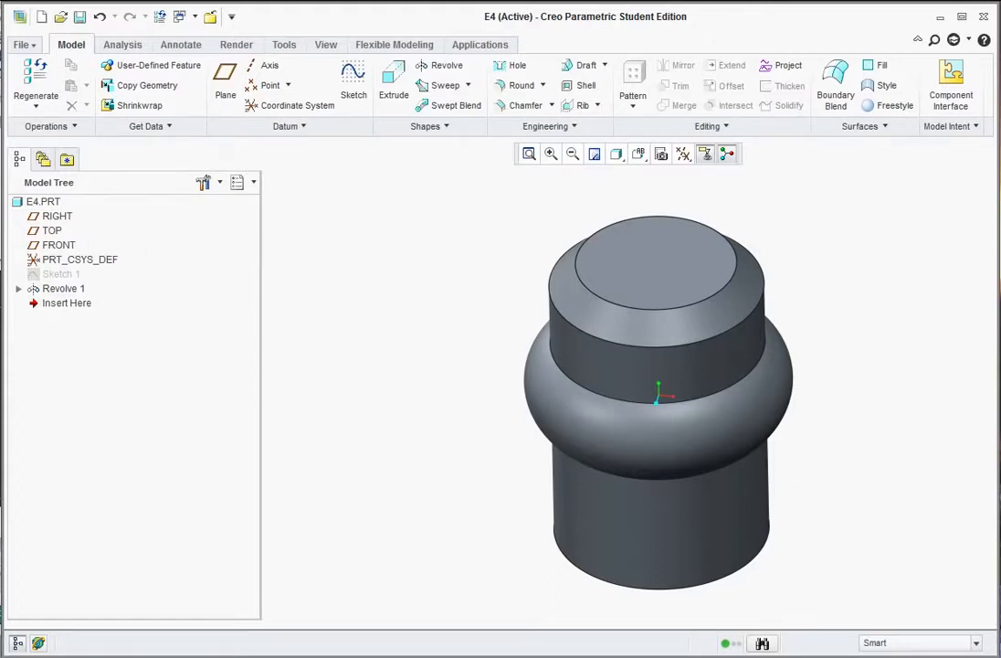
# - Switch to the Word exercise document, review step 9's constrained sketch for the Front plane, and move the document aside
pyautogui.hotkey('alt', 'Tab')
pyautogui.scroll(-10, 88, 379)
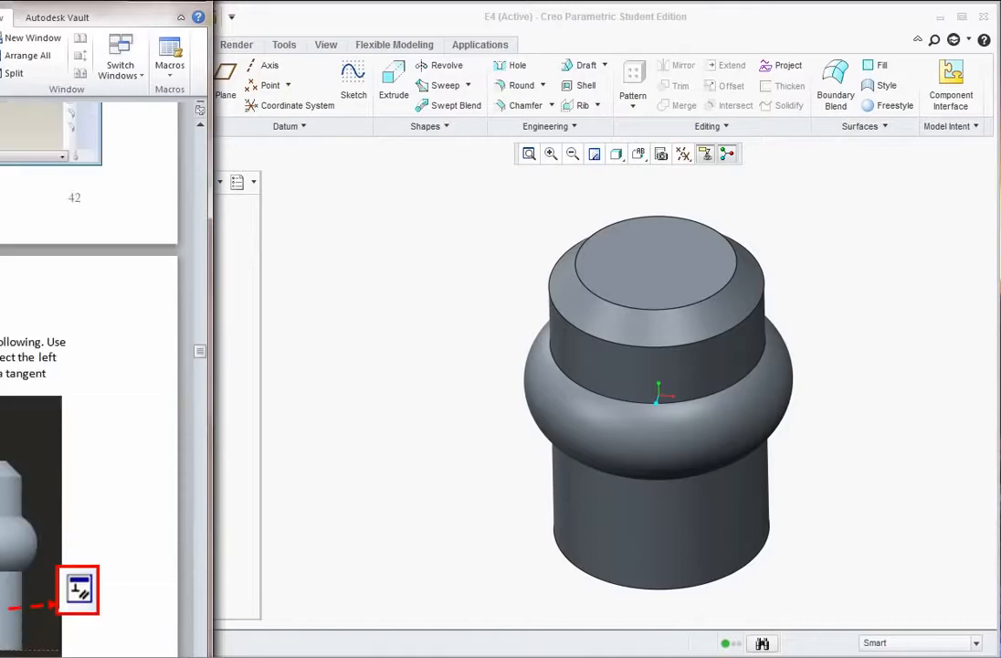
pyautogui.scroll(-2, 89, 379)
pyautogui.scroll(-1, 89, 380)
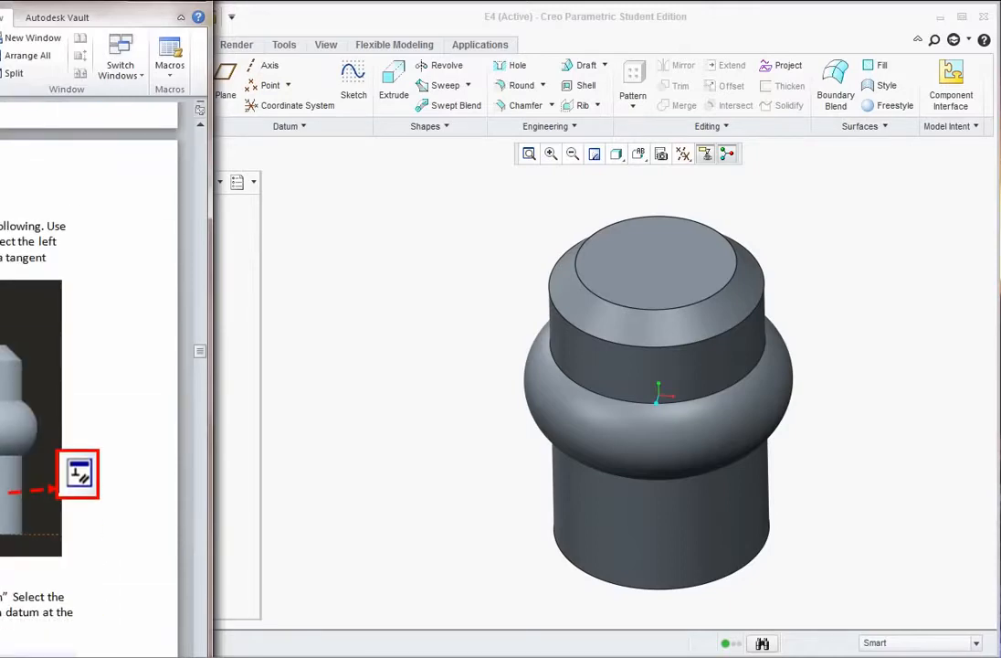
pyautogui.moveTo(0, 2); pyautogui.dragTo(472, 2)
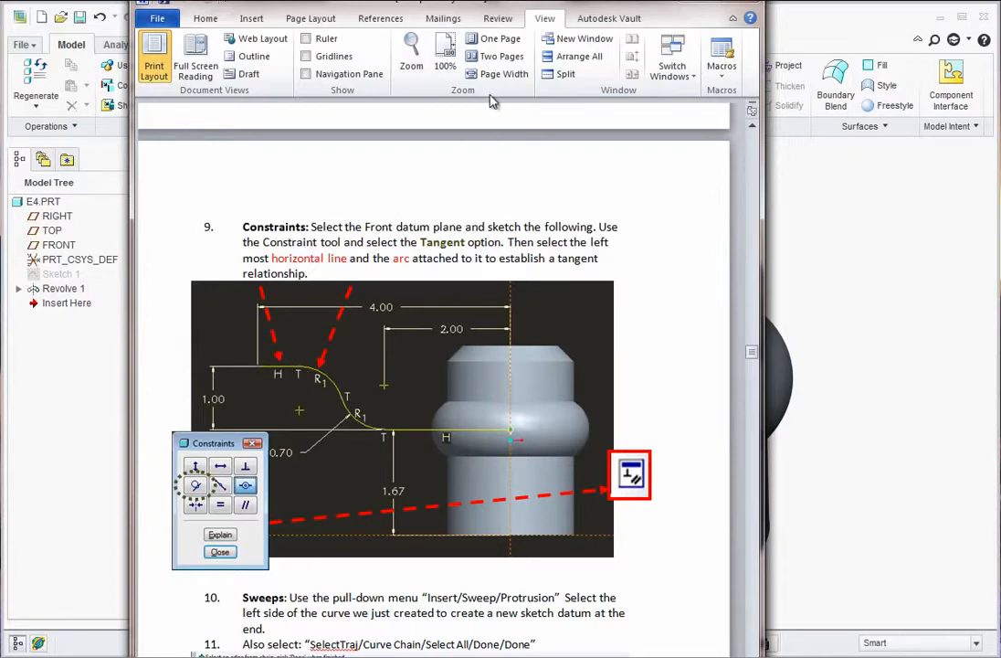
pyautogui.moveTo(433, 7); pyautogui.dragTo(0, 0)
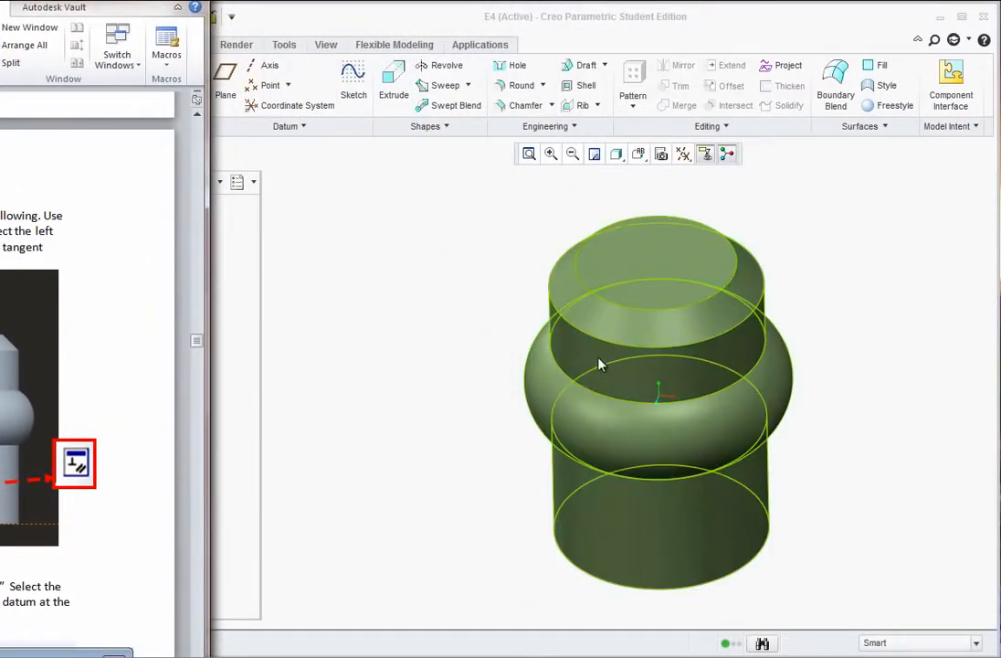
# - Switch back to Creo Parametric, start a sketch on the FRONT plane and orient the view to FRONT
pyautogui.click(447, 268)
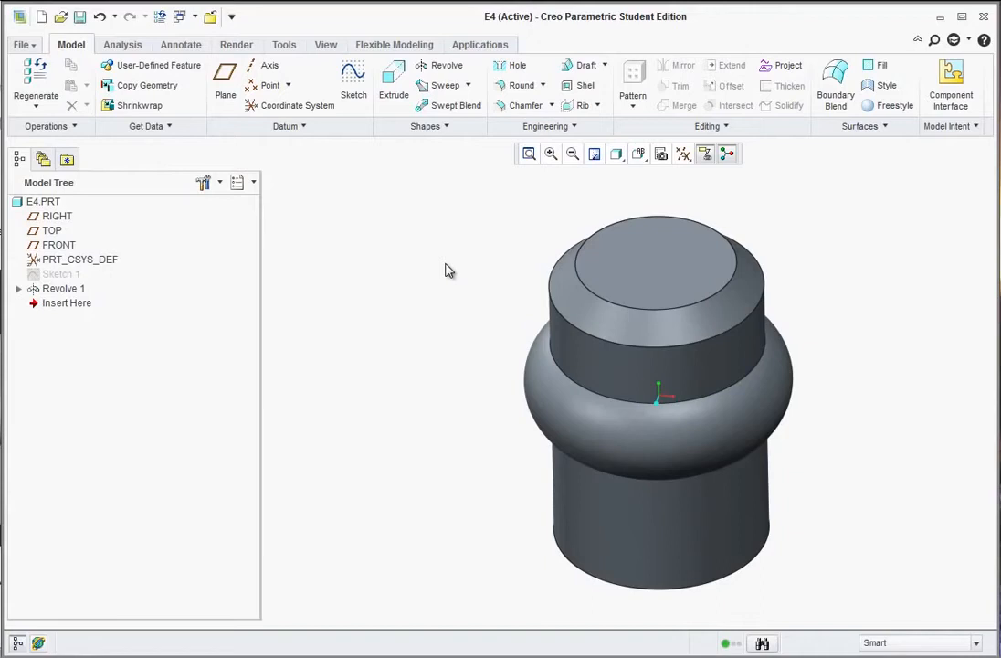
pyautogui.click(58, 245)
pyautogui.click(355, 81)
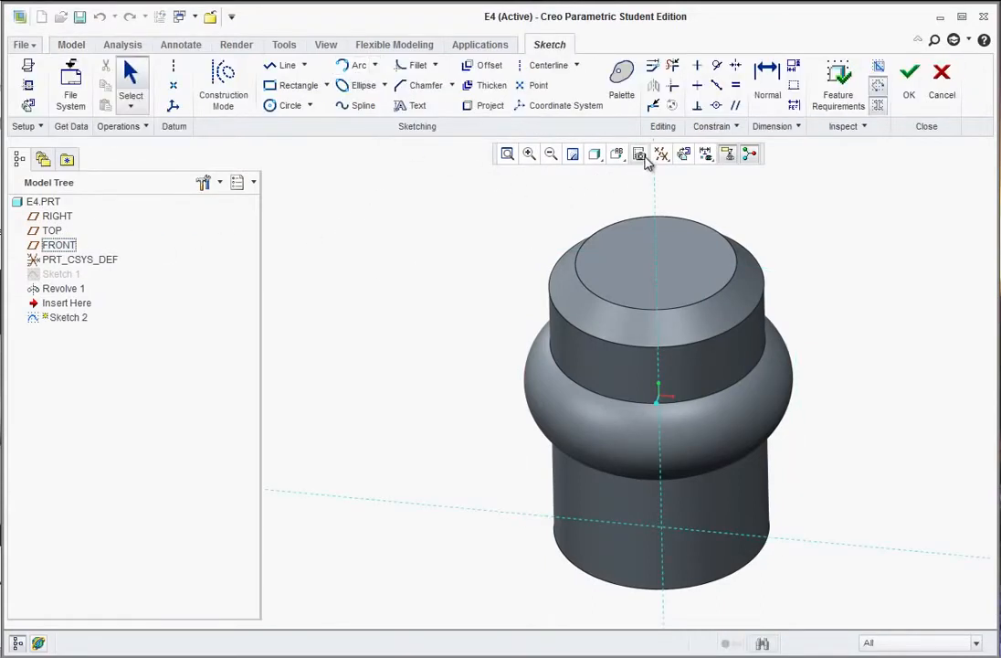
pyautogui.click(617, 154)
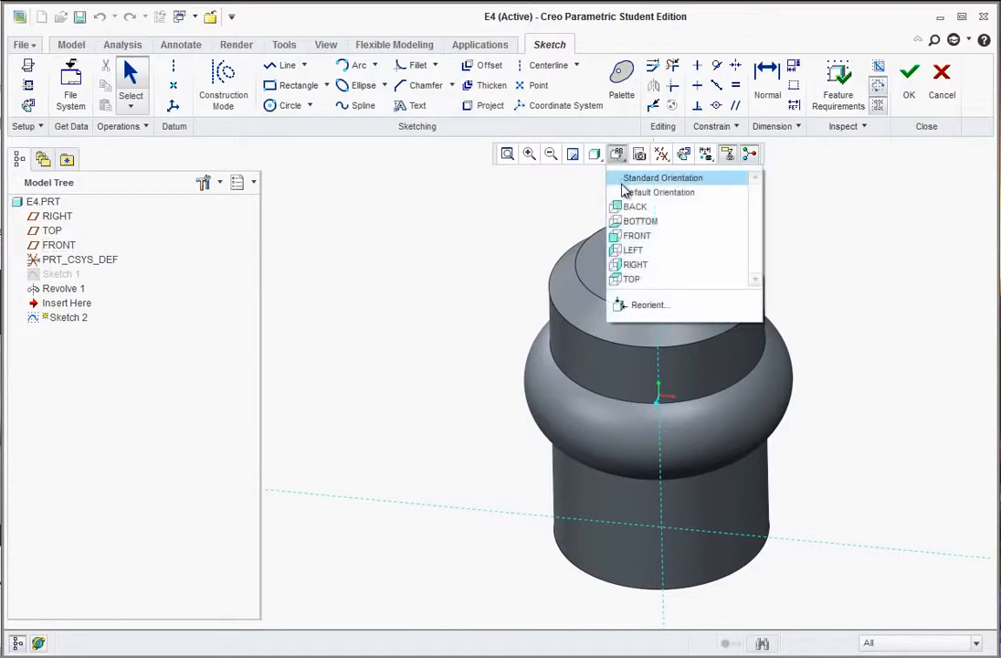
pyautogui.click(629, 235)
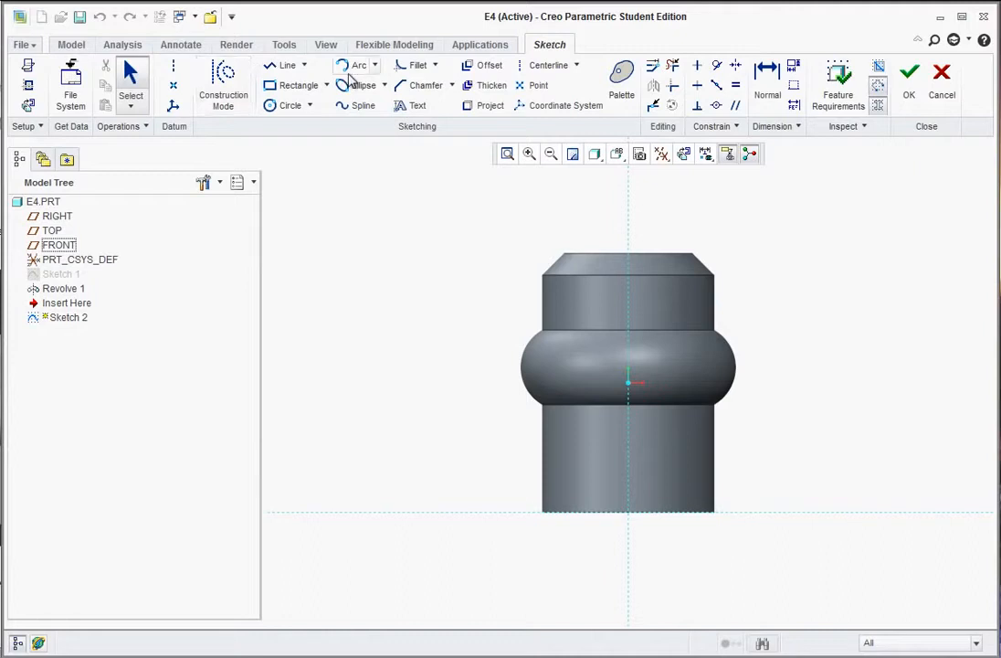
# - Sketch a horizontal line about 2.39 long from the vertical reference at the bulge's mid-height outward past the hub's left side
pyautogui.click(291, 66)
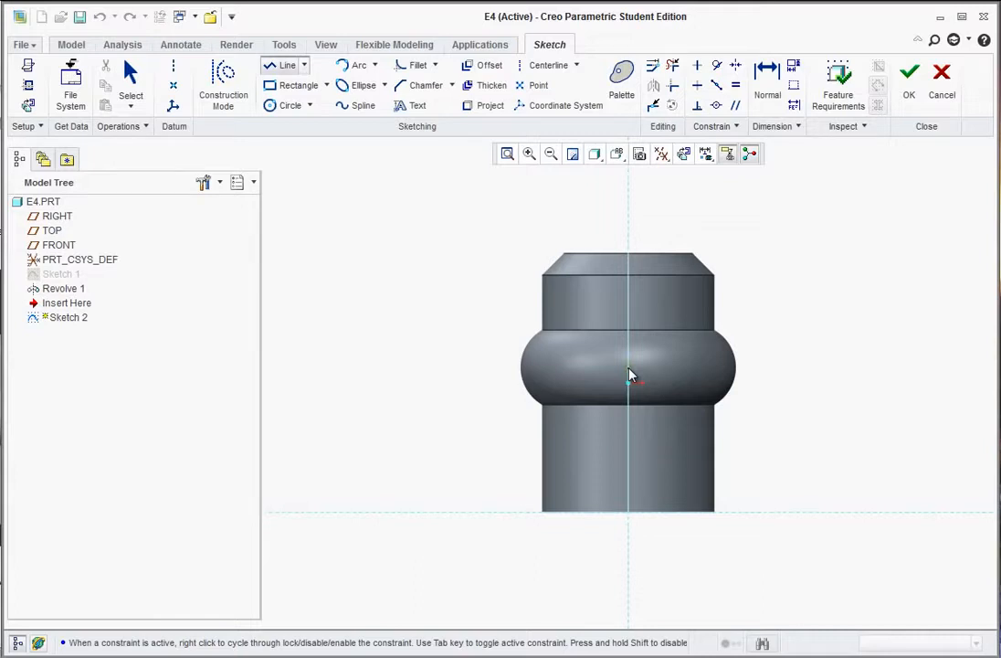
pyautogui.click(628, 366)
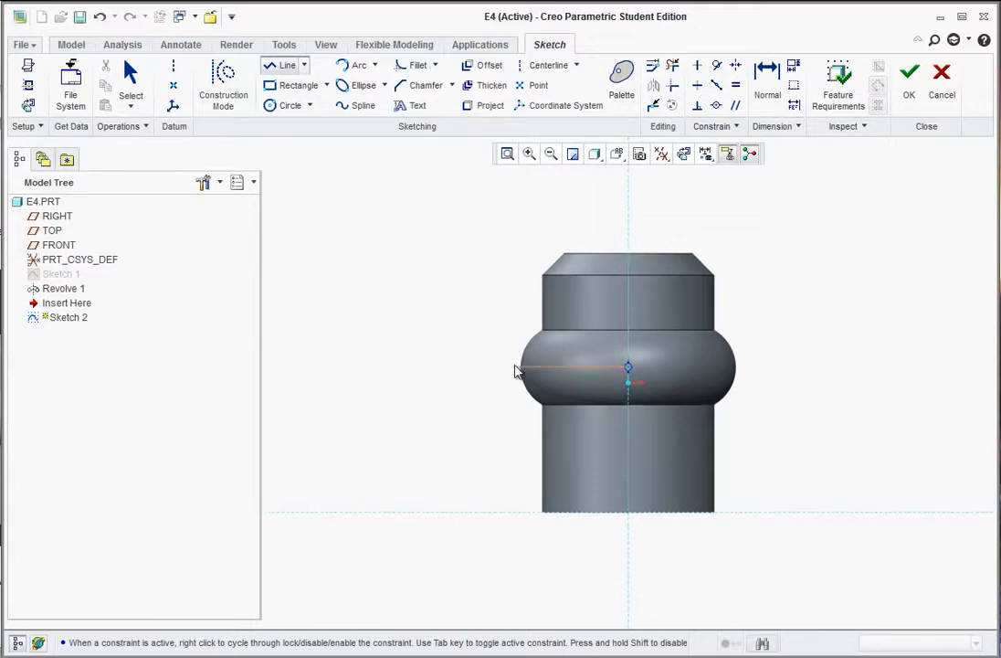
pyautogui.click(423, 366)
pyautogui.middleClick(429, 422)
pyautogui.middleClick(432, 423)
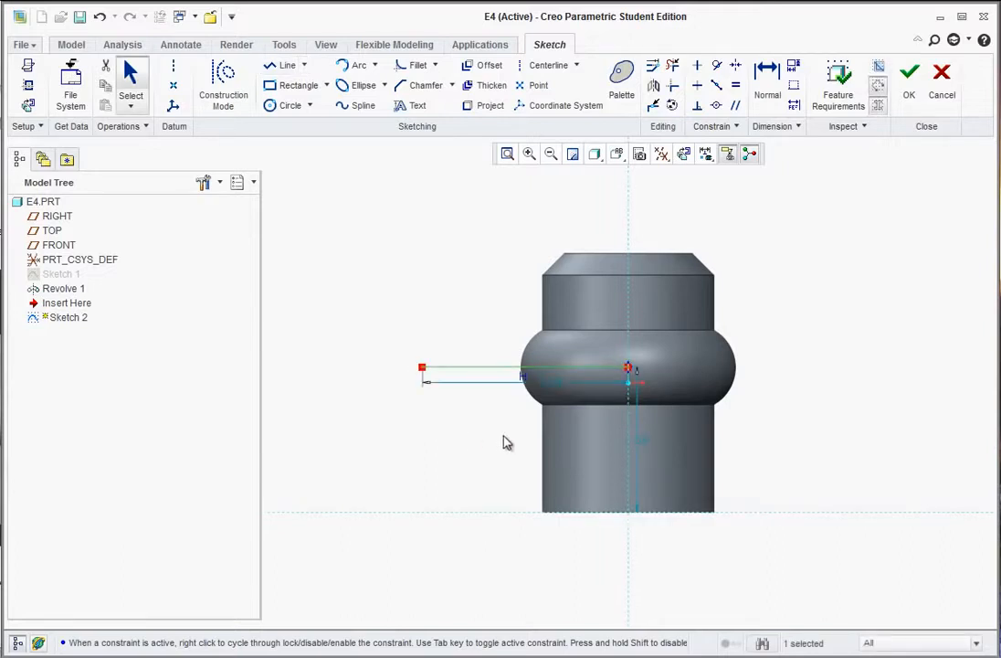
# - Set the horizontal line's length to 2.00 and its height above the hub base to 1.67, placing the height dimension right of the hub
pyautogui.doubleClick(553, 388)
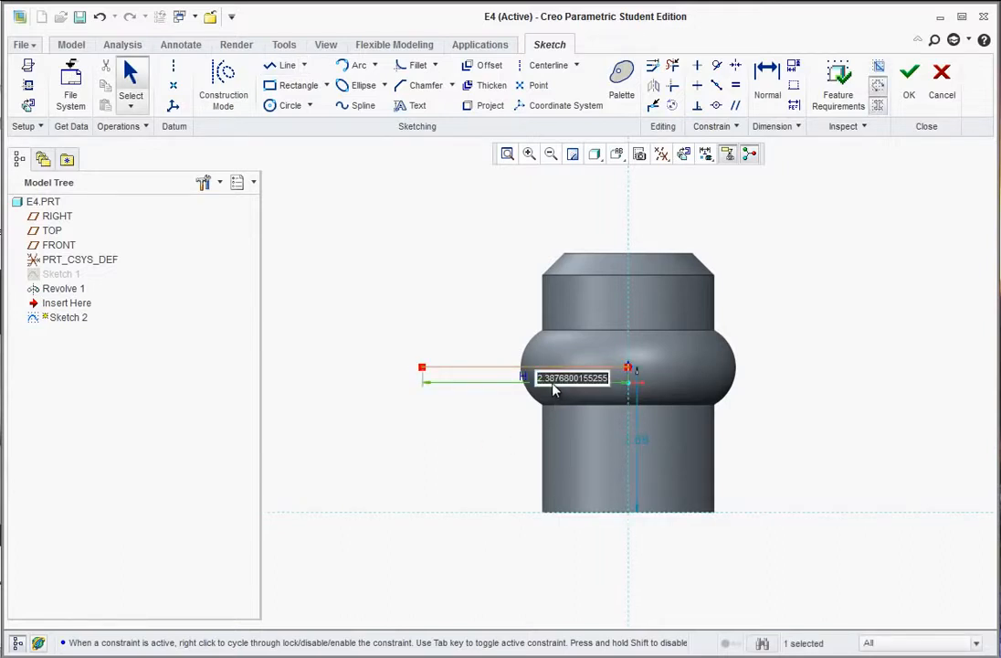
pyautogui.write('2')
pyautogui.press('Return')
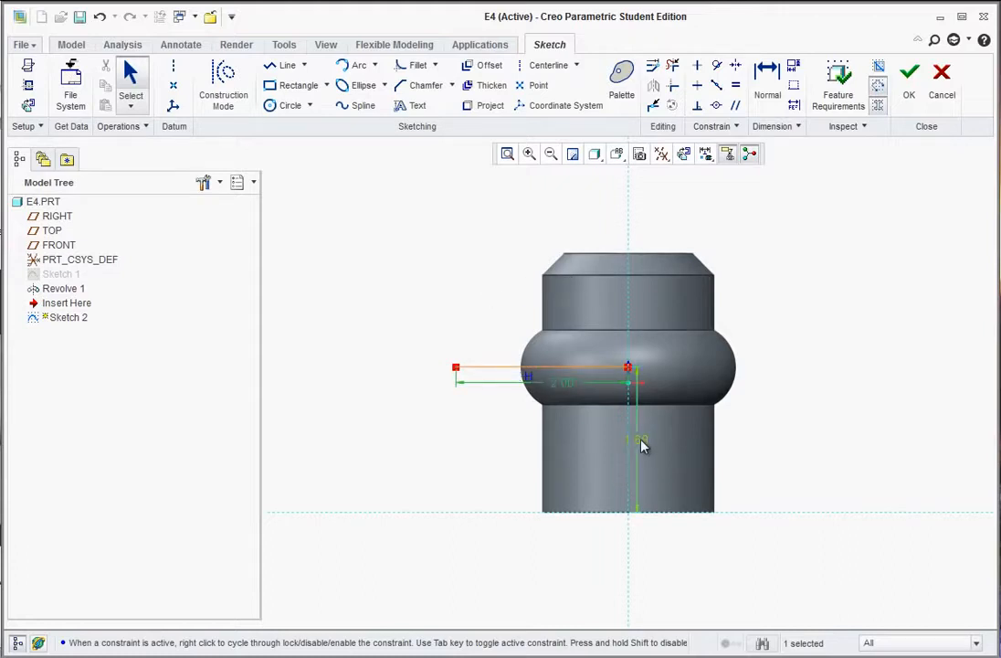
pyautogui.moveTo(641, 443); pyautogui.dragTo(775, 444)
pyautogui.doubleClick(775, 442)
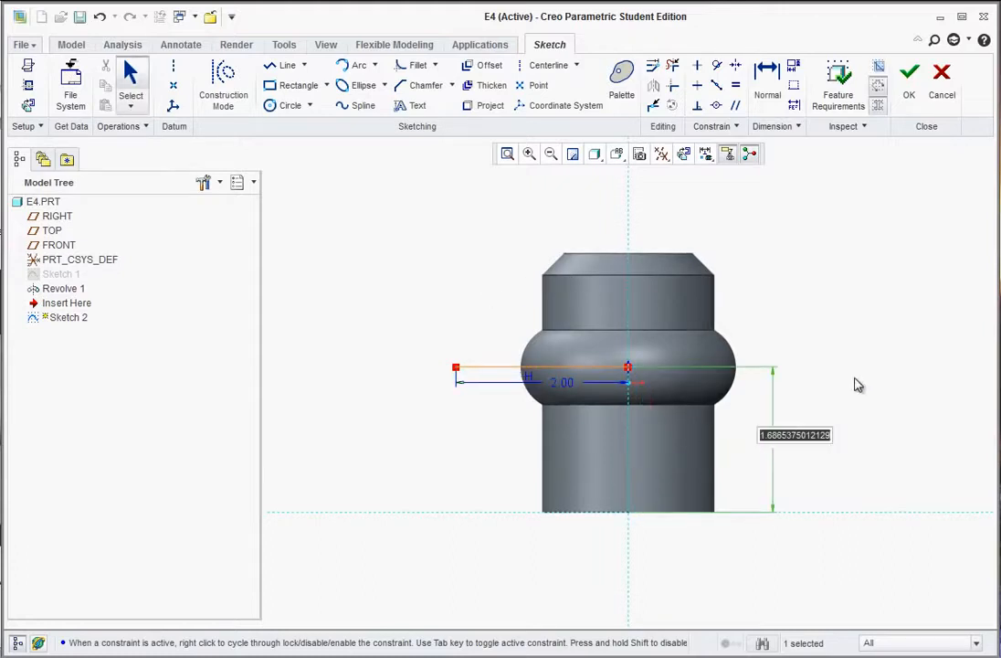
pyautogui.write('1.67')
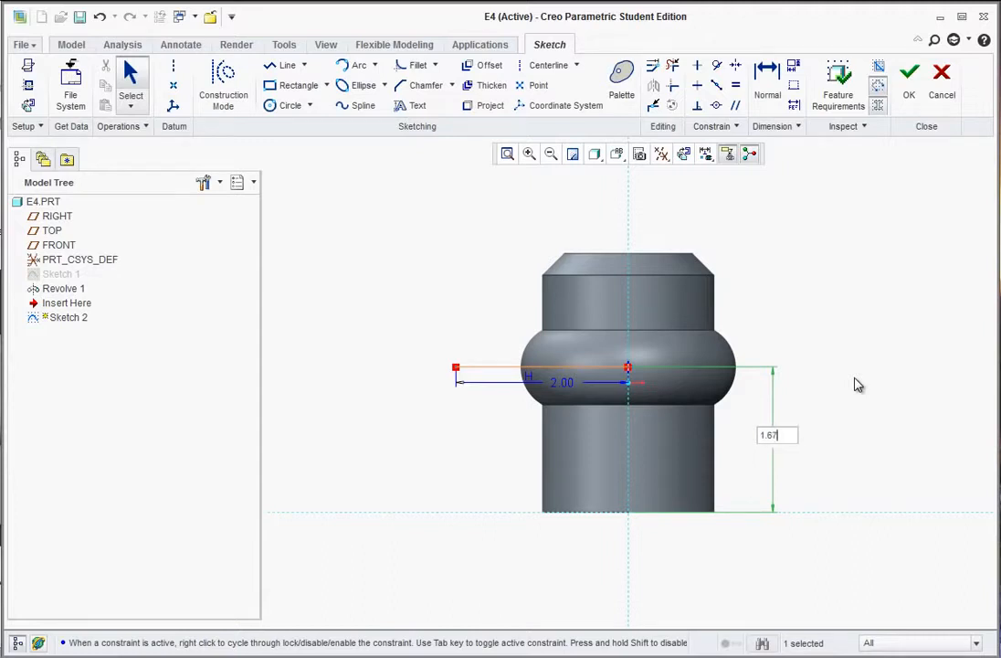
pyautogui.press('Return')
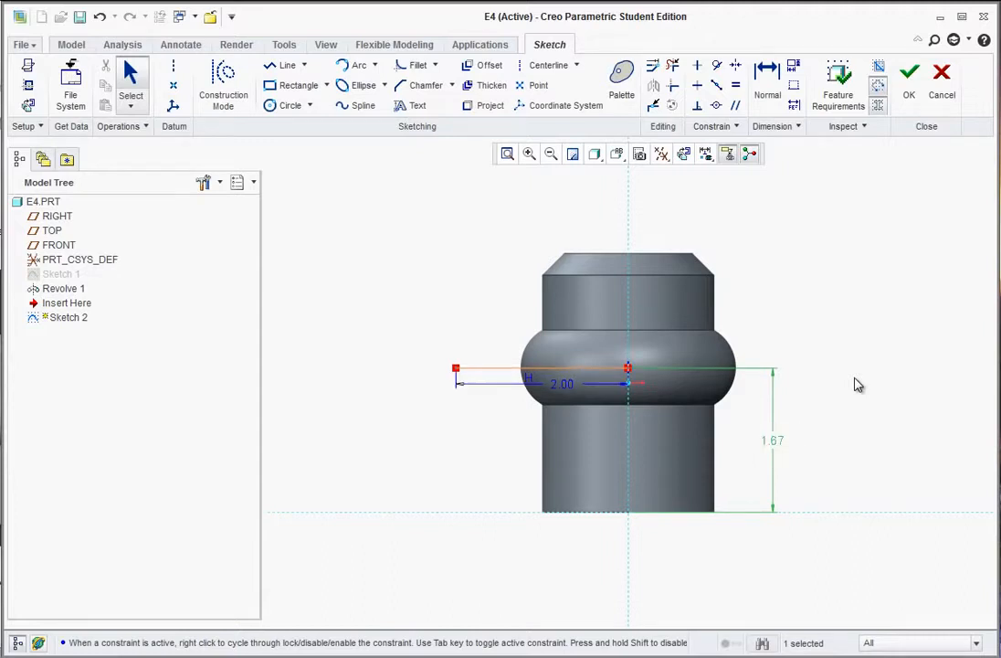
pyautogui.click(397, 456)
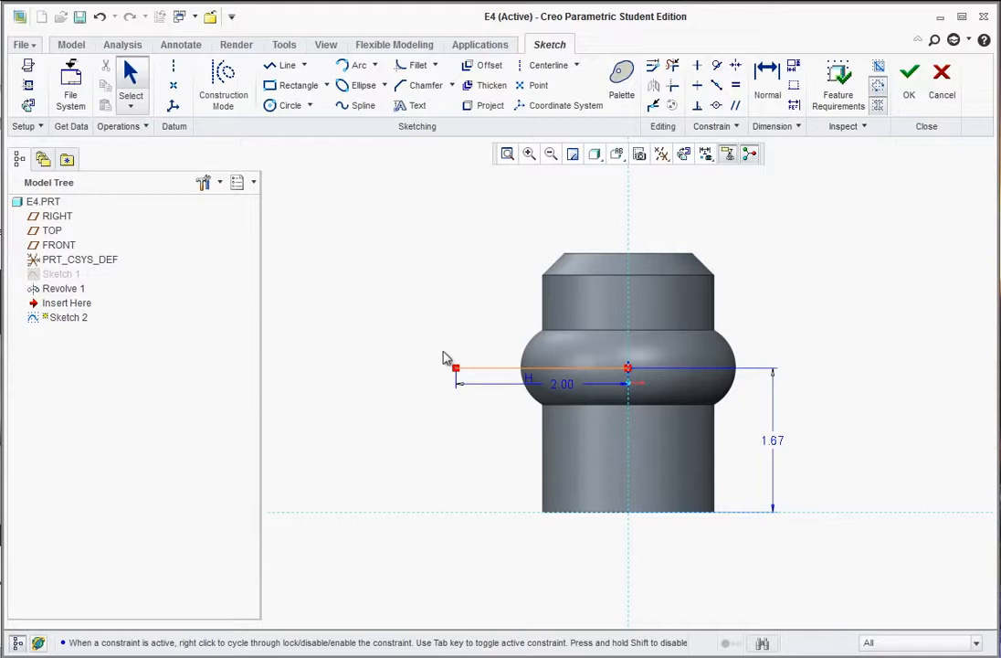
# - Sketch two tangent, equal-radius arcs of about 0.66 rising in an S-curve about 1.06 high from the line's left end
pyautogui.click(376, 66)
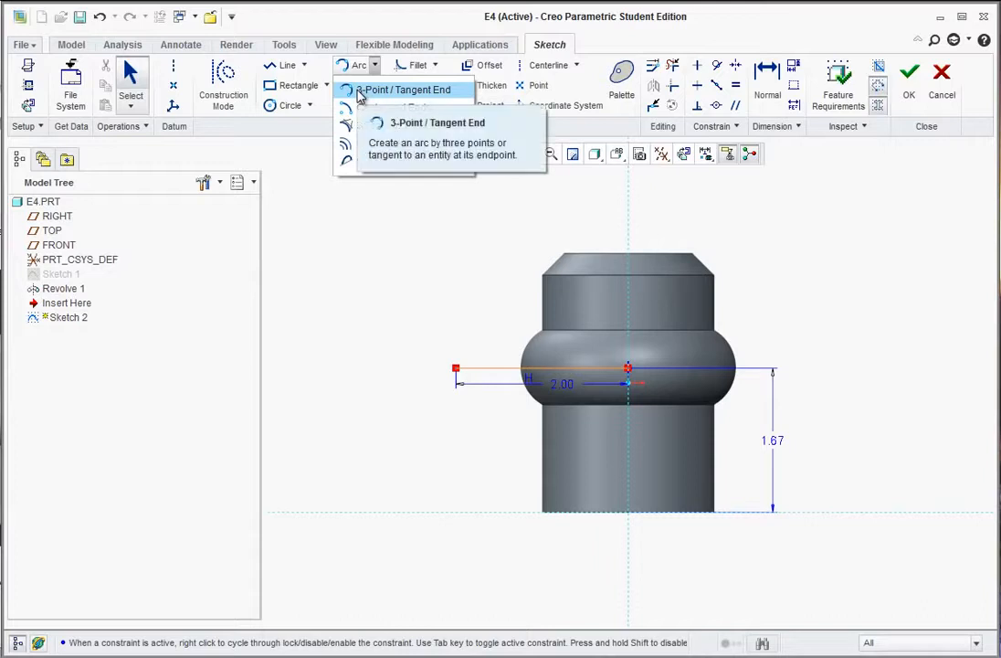
pyautogui.click(361, 91)
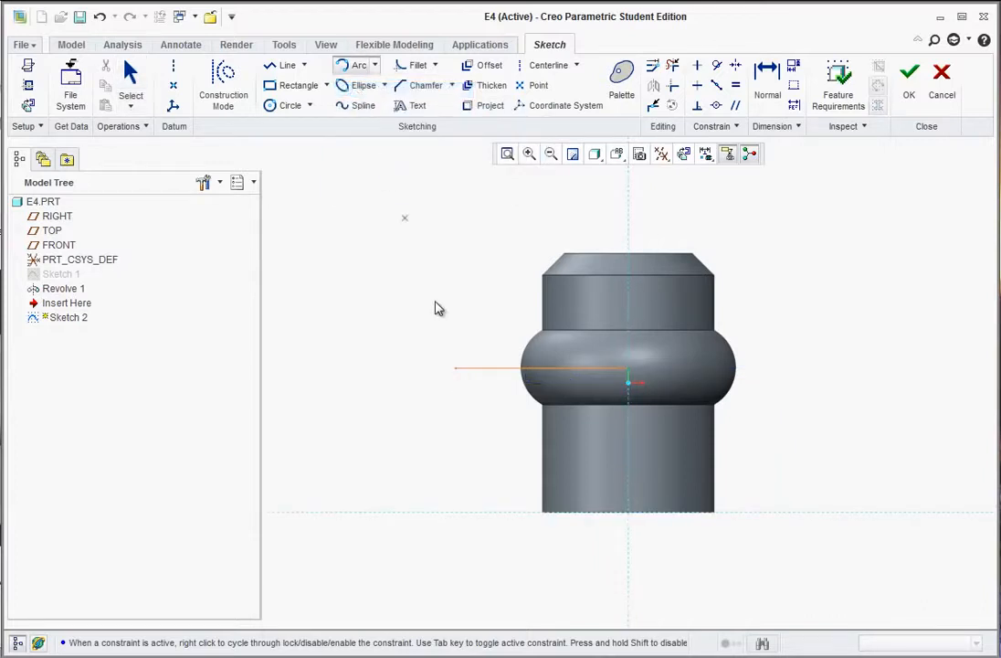
pyautogui.click(455, 369)
pyautogui.click(401, 322)
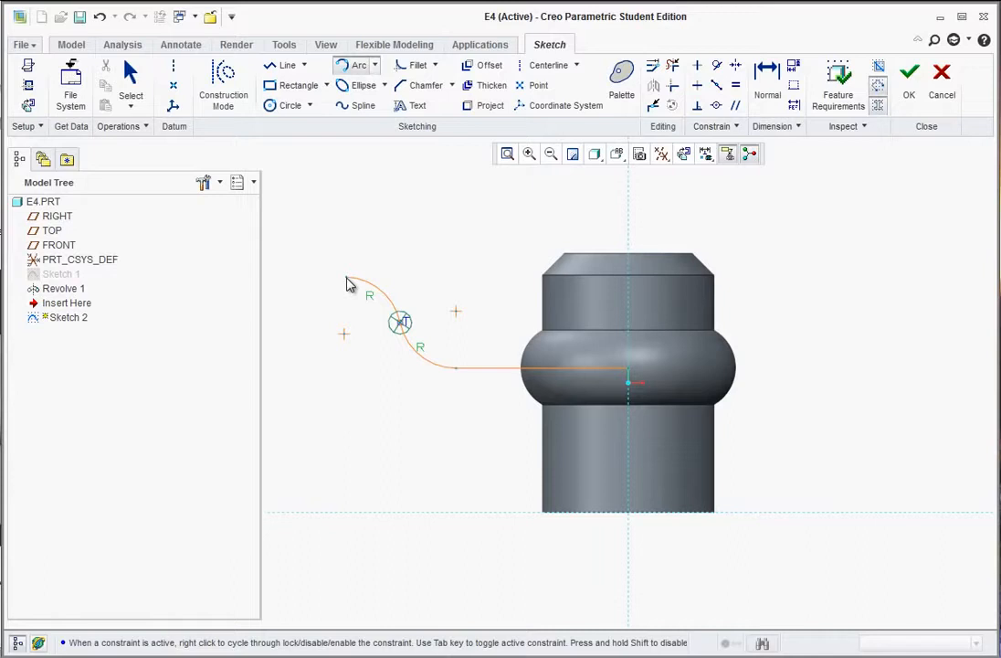
pyautogui.click(347, 280)
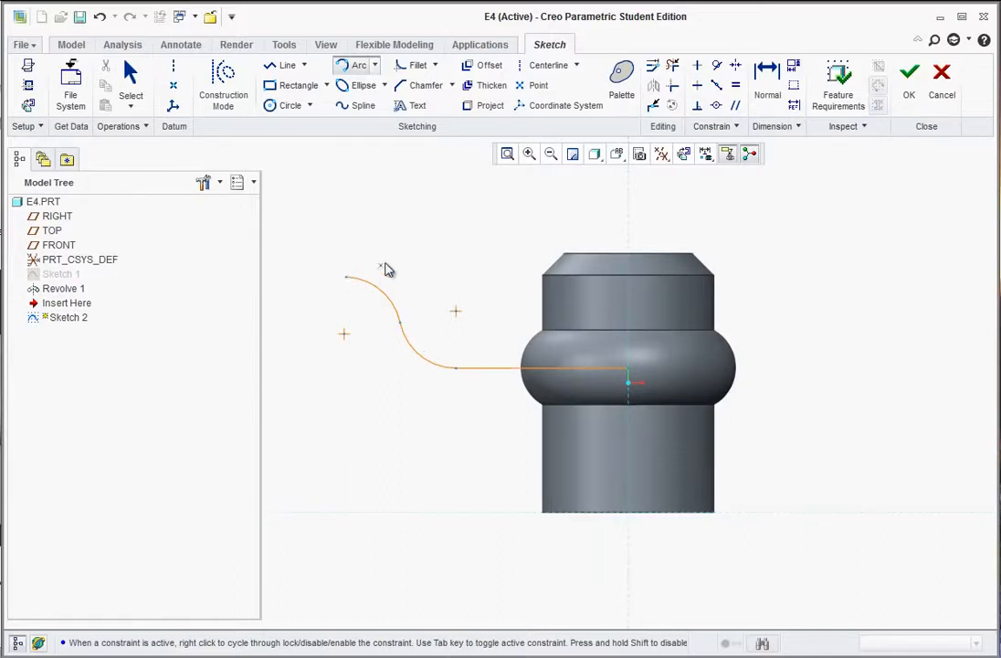
pyautogui.middleClick(408, 258)
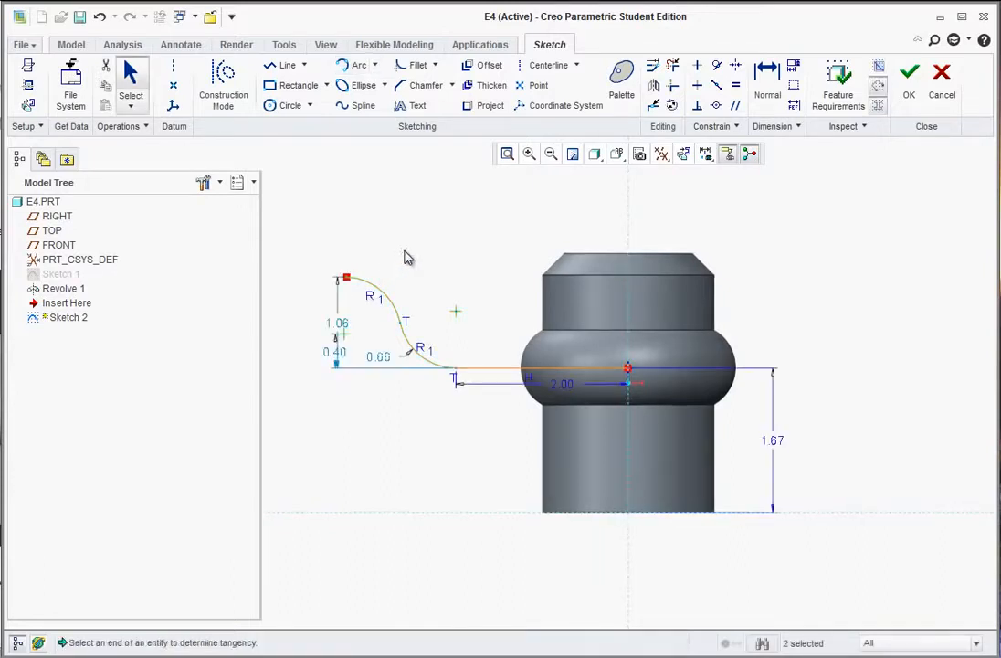
# - Set the S-curve's overall height above the horizontal line to 1.00
pyautogui.doubleClick(325, 335)
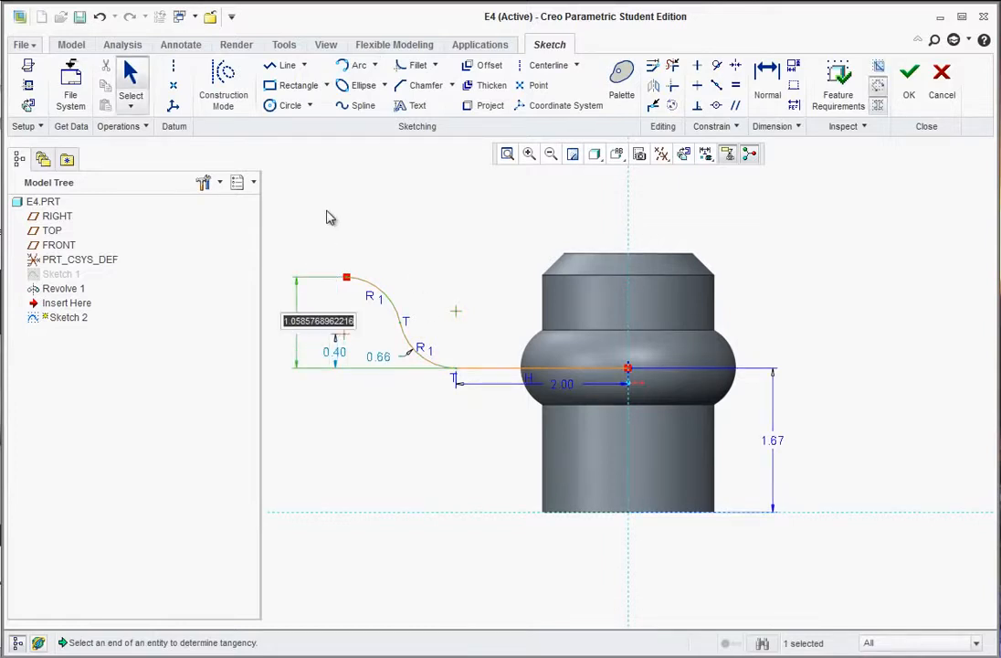
pyautogui.write('1')
pyautogui.press('Return')
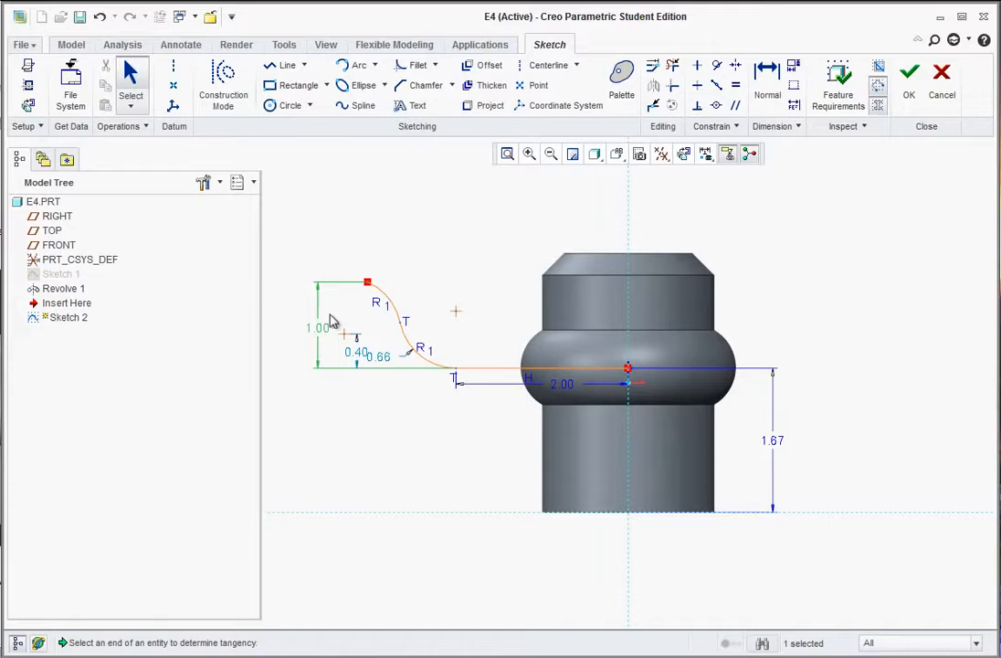
# - Move the arc radius dimension below the S-curve and set the radius to 0.70
pyautogui.moveTo(380, 357); pyautogui.dragTo(357, 422)
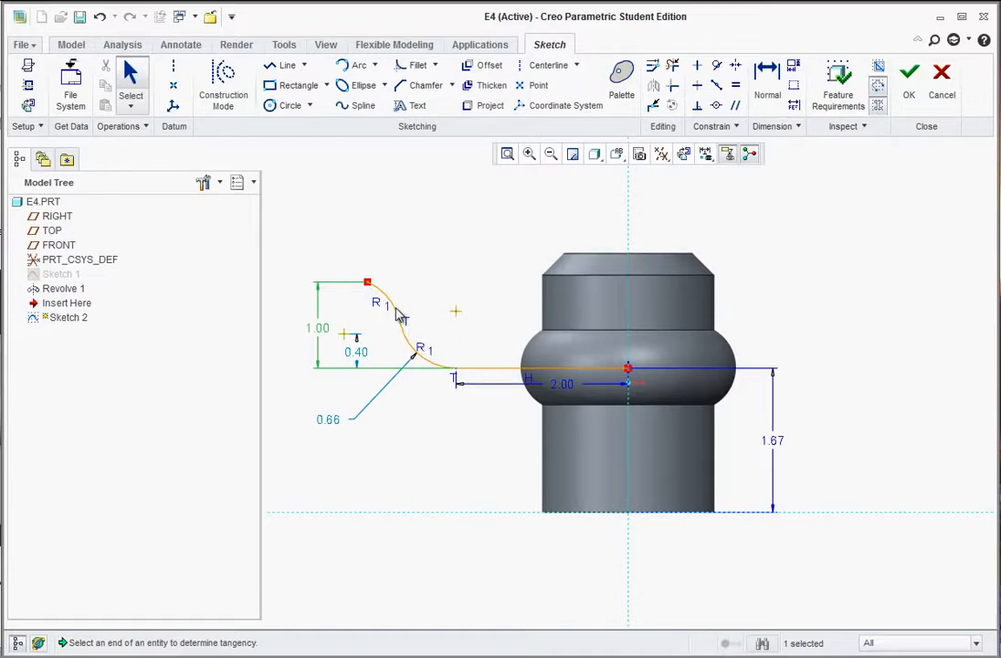
pyautogui.click(735, 86)
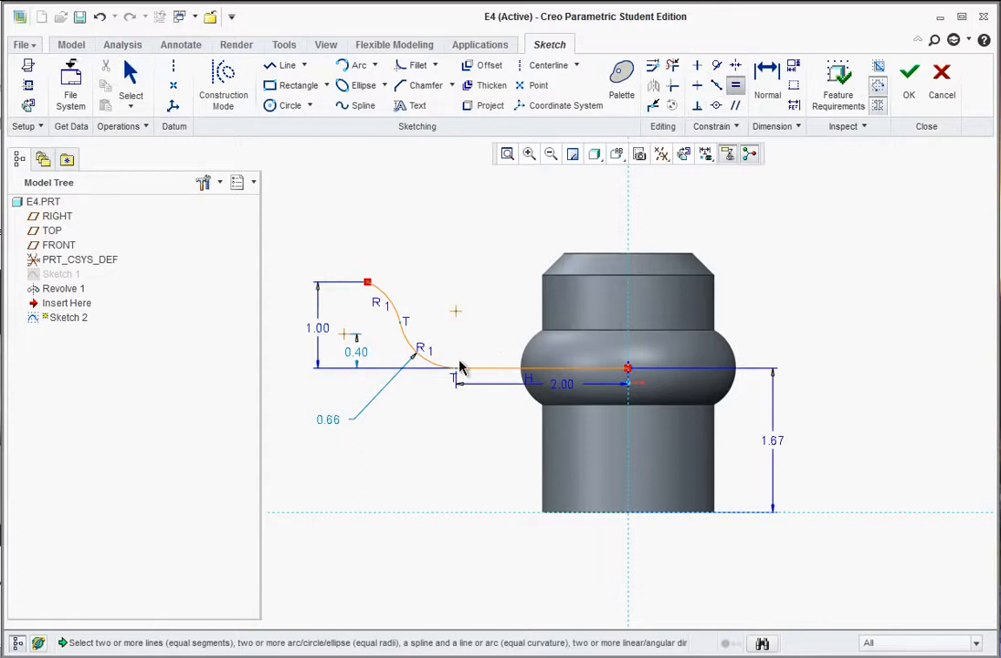
pyautogui.middleClick(486, 216)
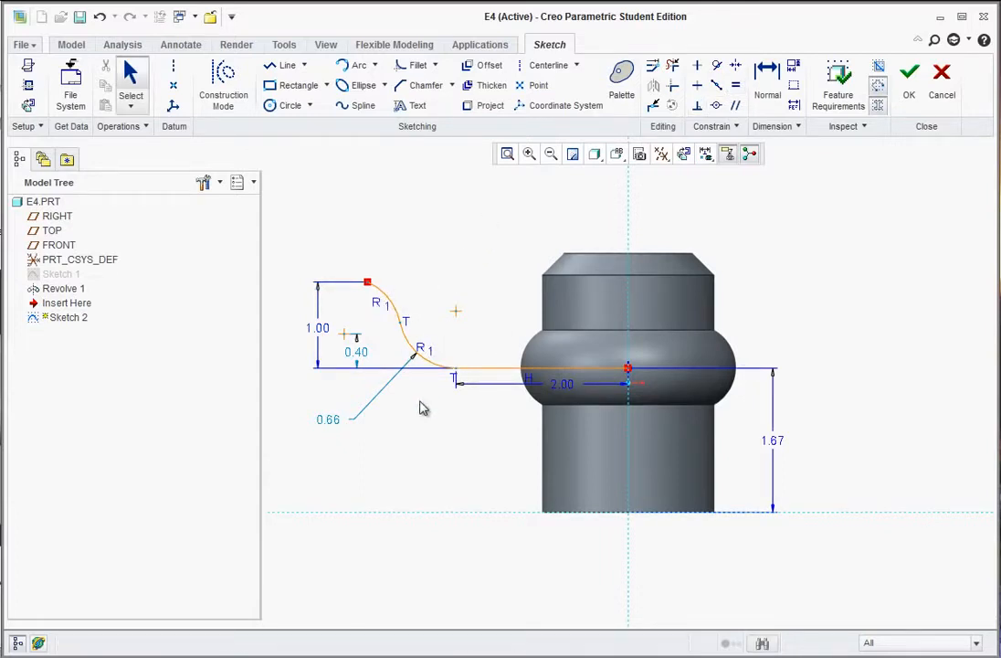
pyautogui.doubleClick(328, 420)
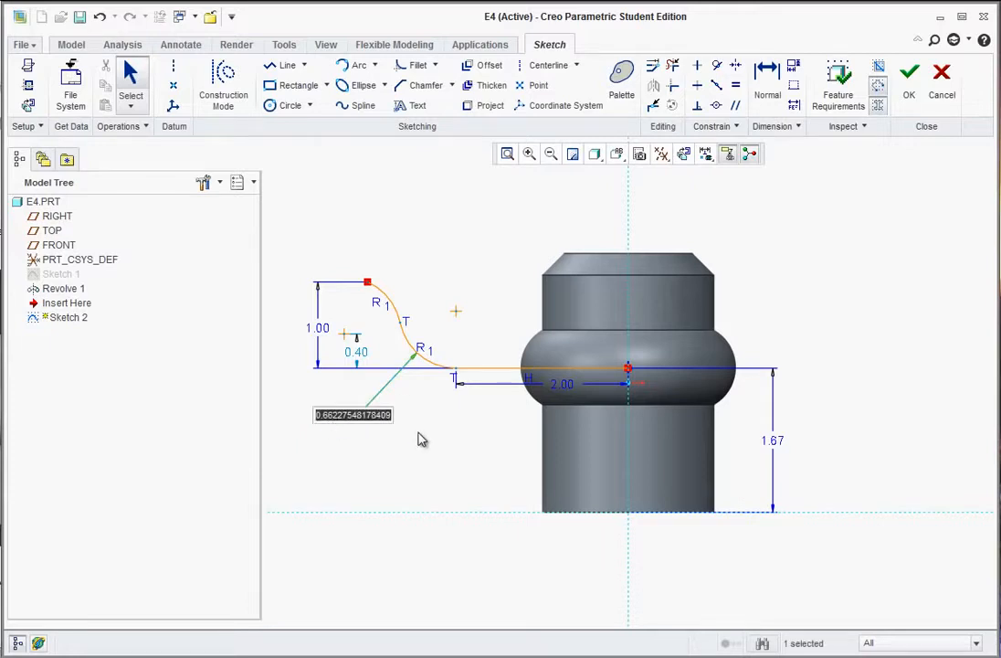
pyautogui.write('0.7')
pyautogui.press('Return')
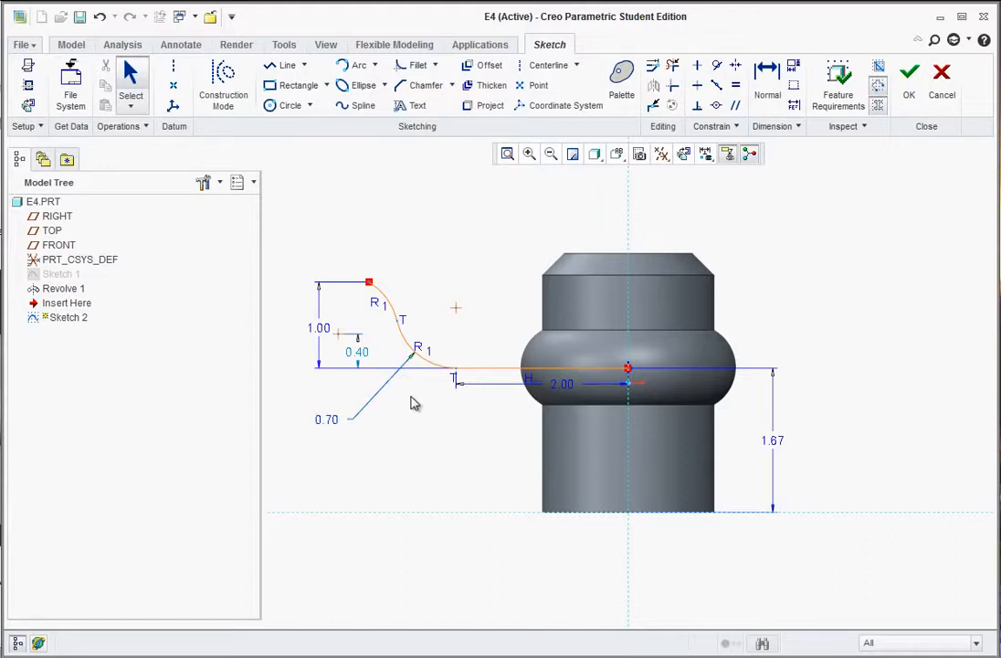
pyautogui.click(410, 230)
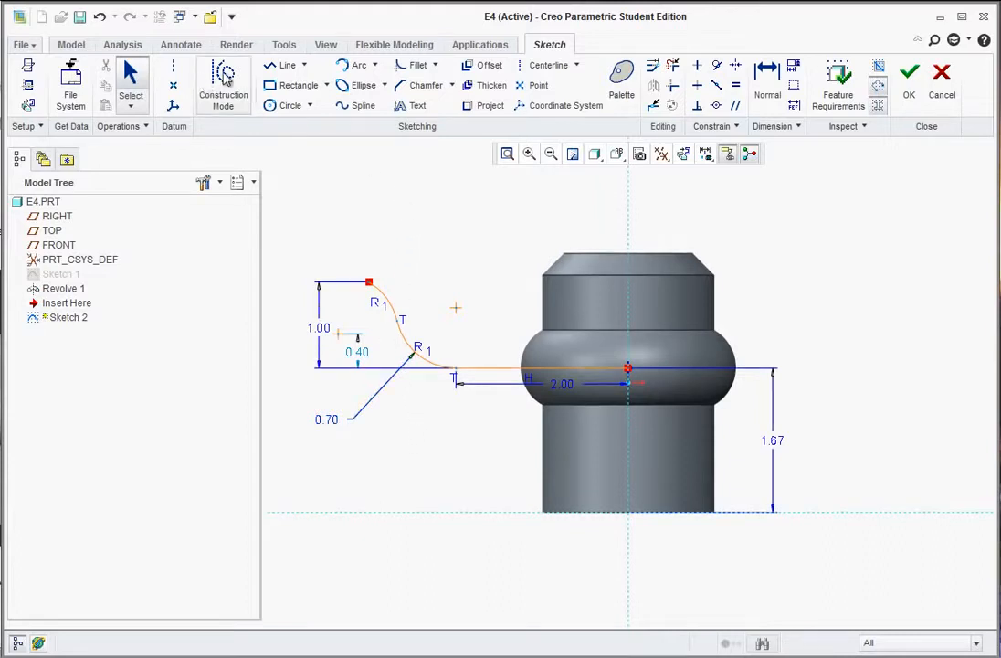
# - Sketch a horizontal line about 0.93 long leftward from the upper end of the S-curve
pyautogui.click(286, 66)
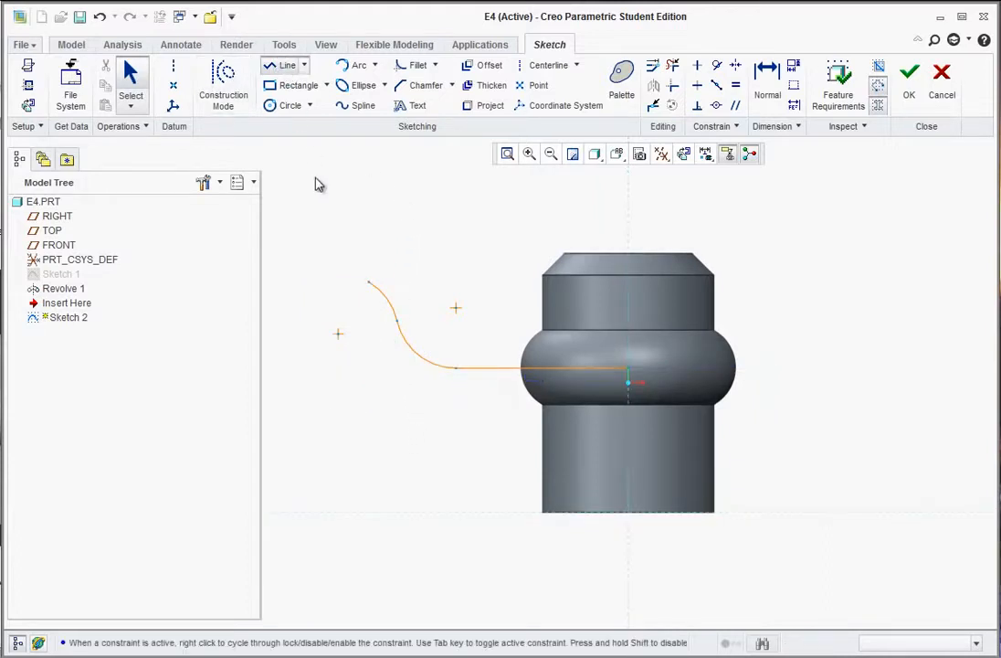
pyautogui.click(368, 284)
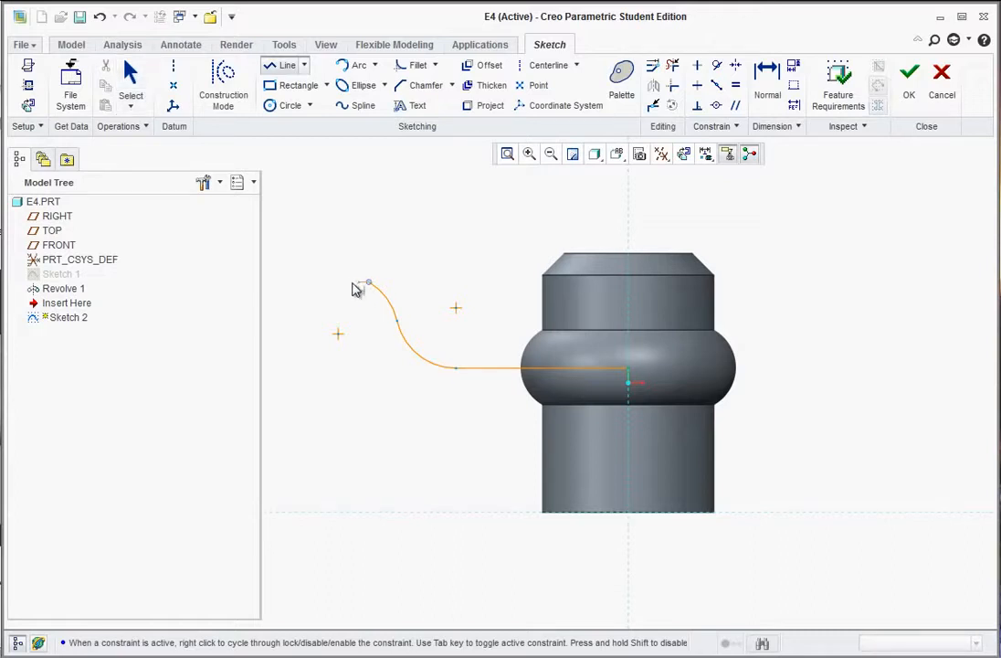
pyautogui.click(289, 285)
pyautogui.middleClick(322, 227)
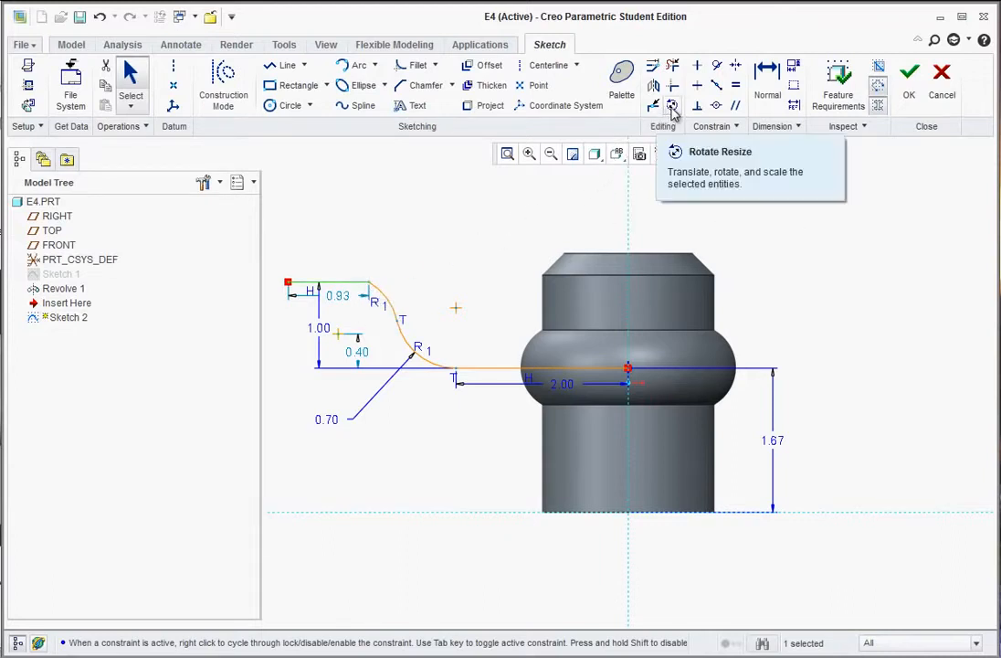
# - Constrain the upper horizontal line tangent to the upper arc
pyautogui.click(718, 67)
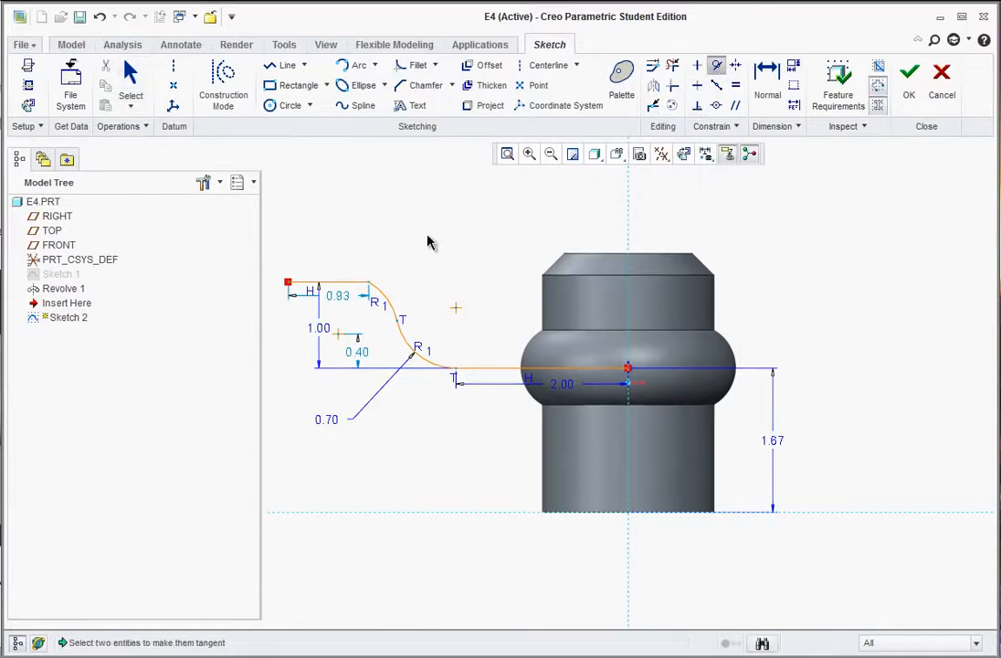
pyautogui.click(333, 284)
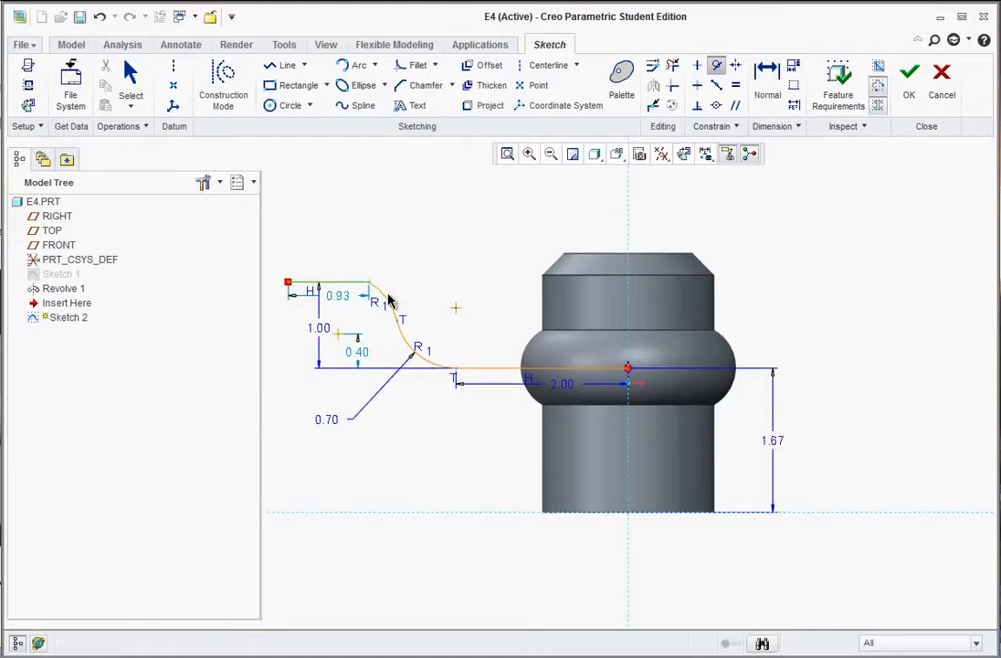
pyautogui.click(384, 301)
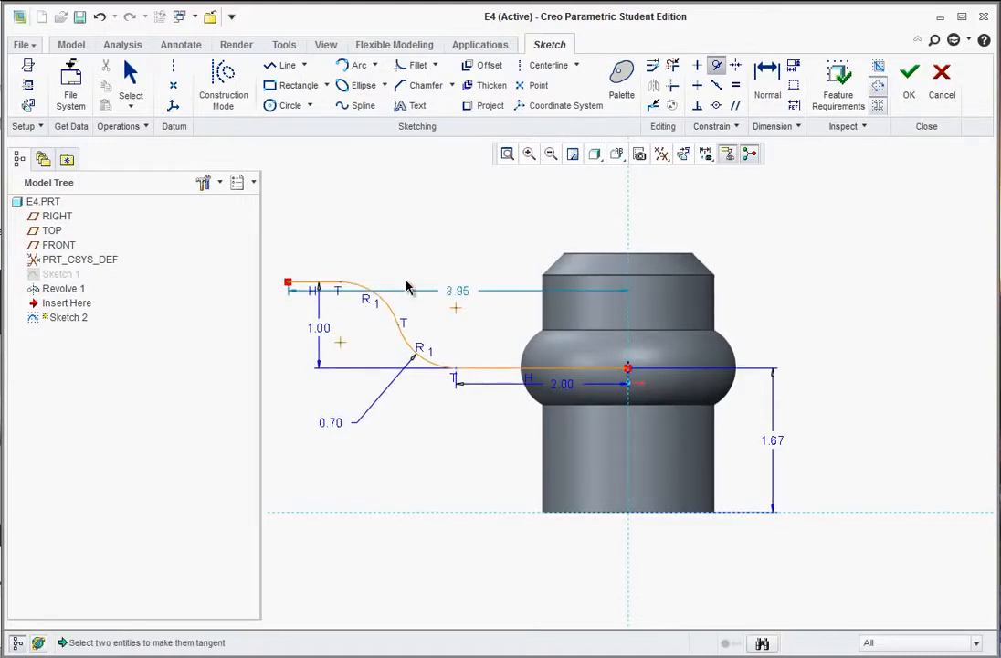
pyautogui.middleClick(436, 243)
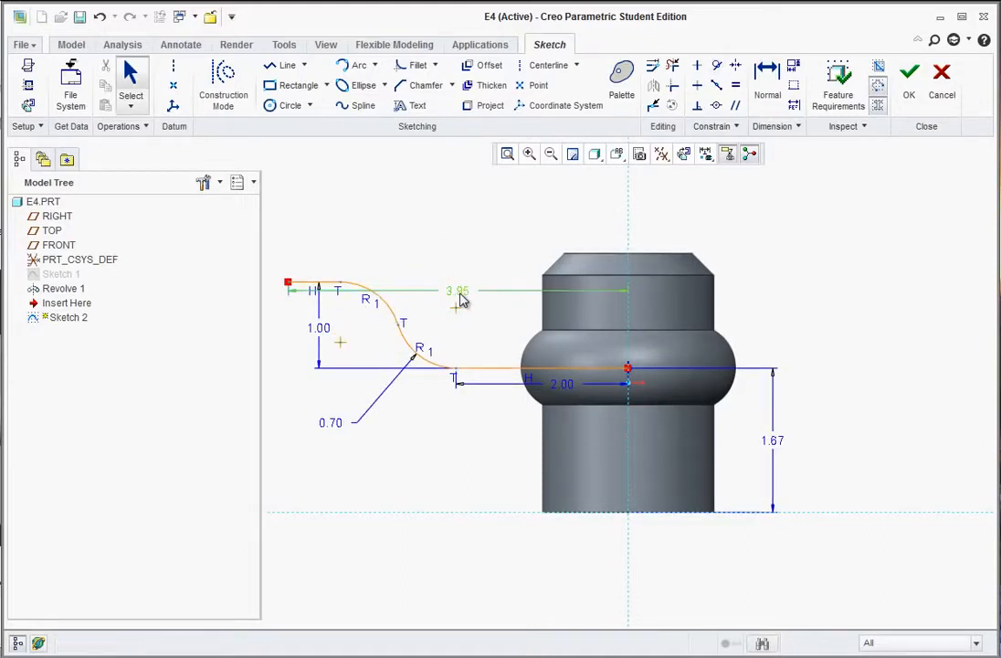
# - Move the trajectory's overall width dimension above the curve and set it to 4.00
pyautogui.moveTo(457, 292); pyautogui.dragTo(464, 212)
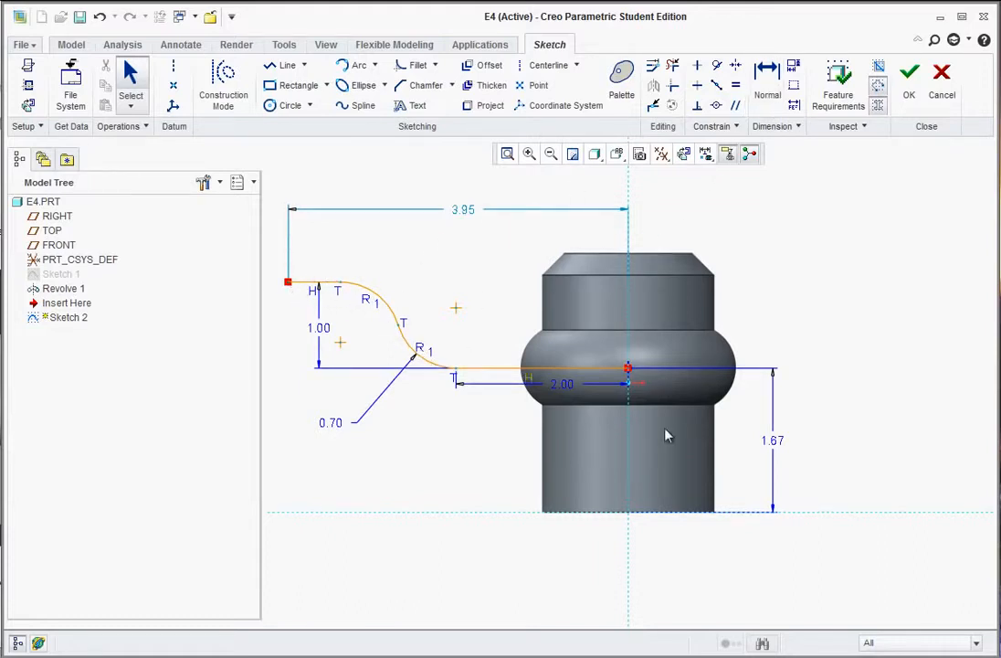
pyautogui.doubleClick(466, 211)
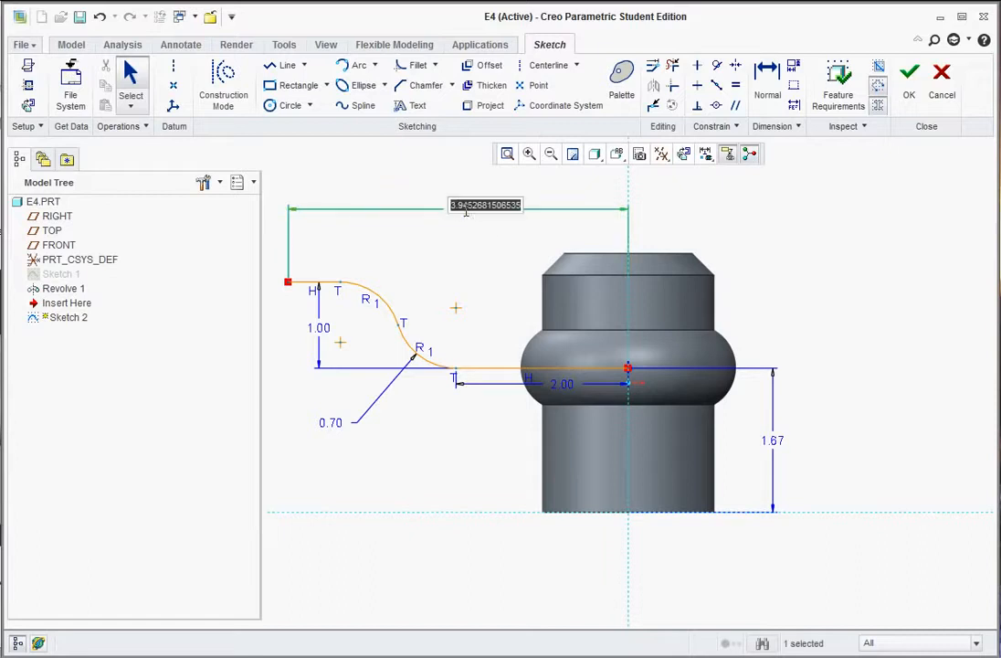
pyautogui.write('4')
pyautogui.press('Return')
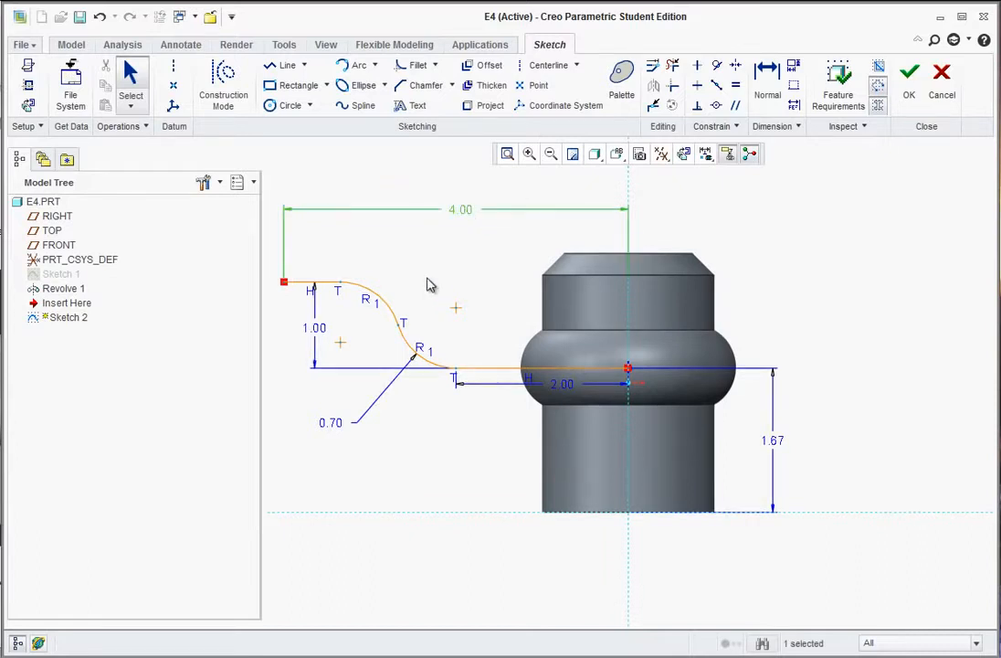
# - Move the S-curve's height dimension and the lower line's 2.00 dimension clear of the curve, and finish the trajectory sketch
pyautogui.moveTo(328, 334); pyautogui.dragTo(267, 340)
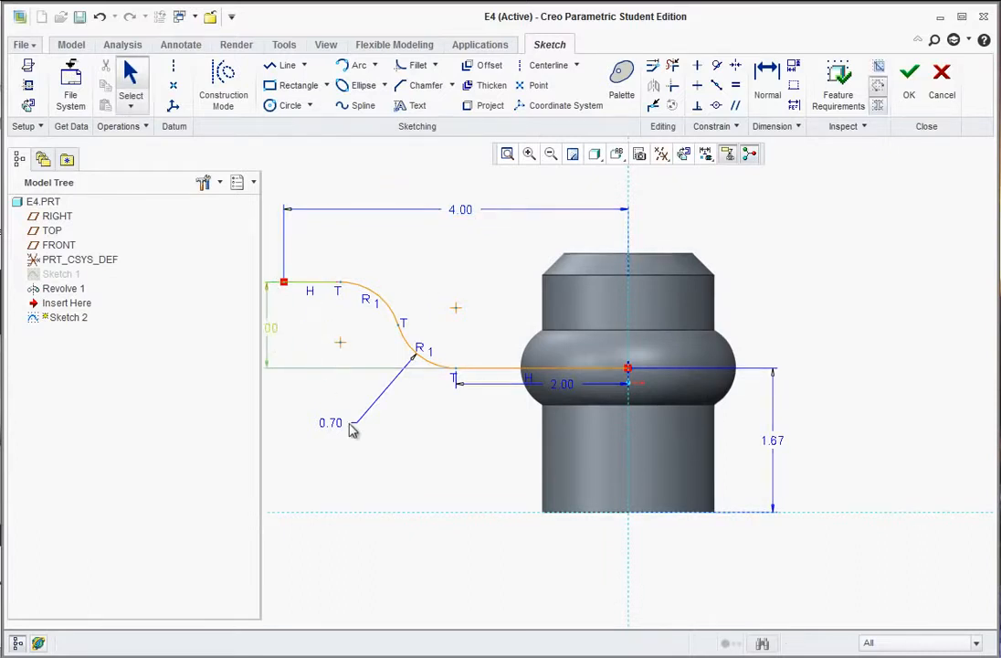
pyautogui.moveTo(548, 386); pyautogui.dragTo(555, 235)
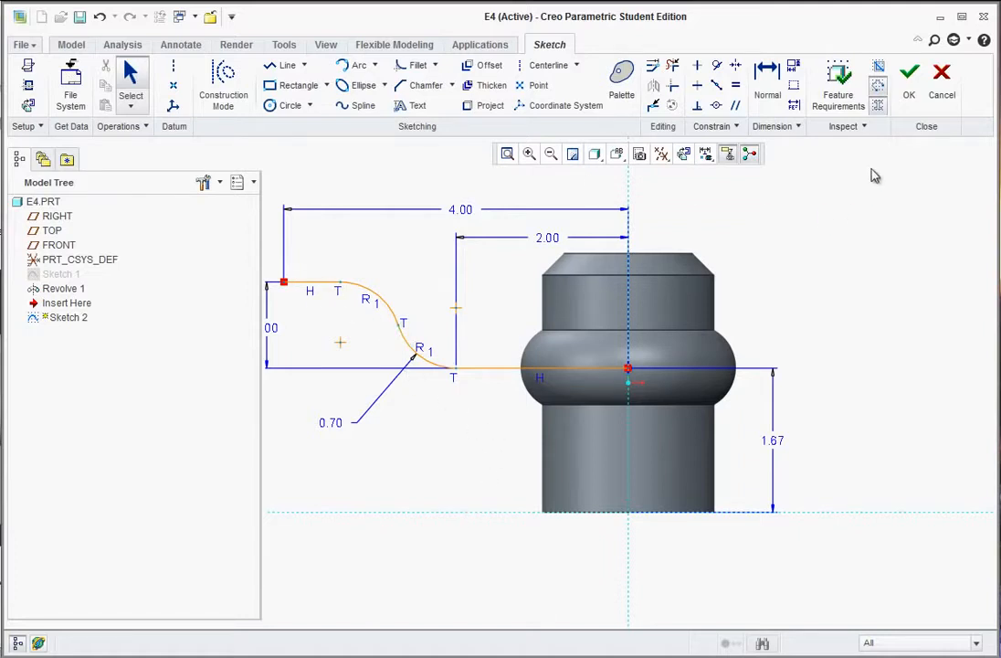
pyautogui.click(911, 97)
pyautogui.moveTo(473, 348)
pyautogui.mouseDown(button='middle')
pyautogui.moveTo(518, 380)
pyautogui.moveTo(720, 313)
pyautogui.mouseUp(button='middle')
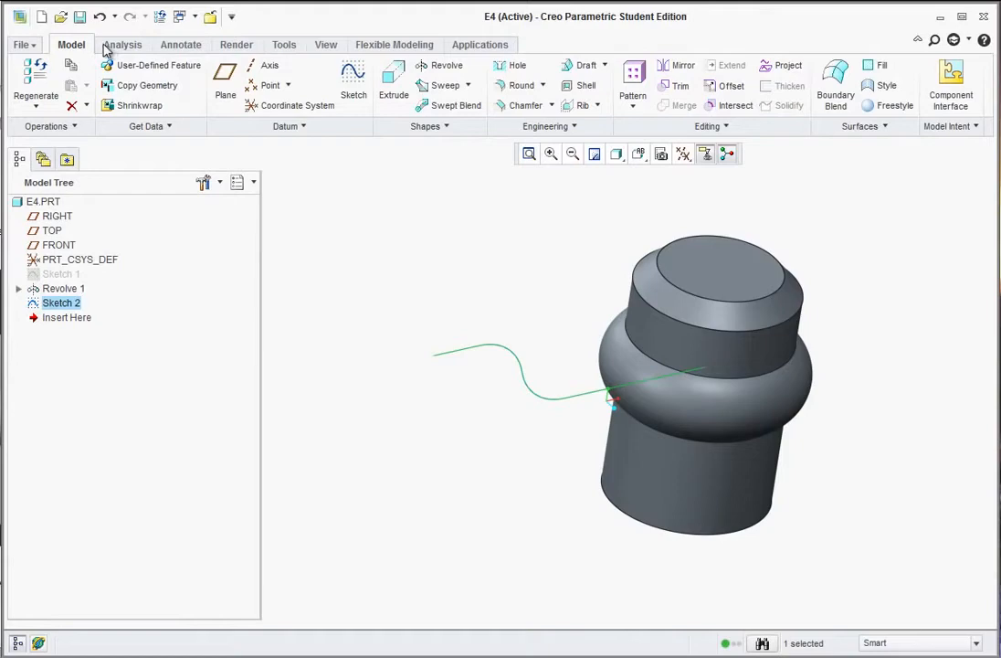
# - Reopen the spoke trajectory sketch to review its dimensions and constraints, and close it again
pyautogui.doubleClick(611, 396)
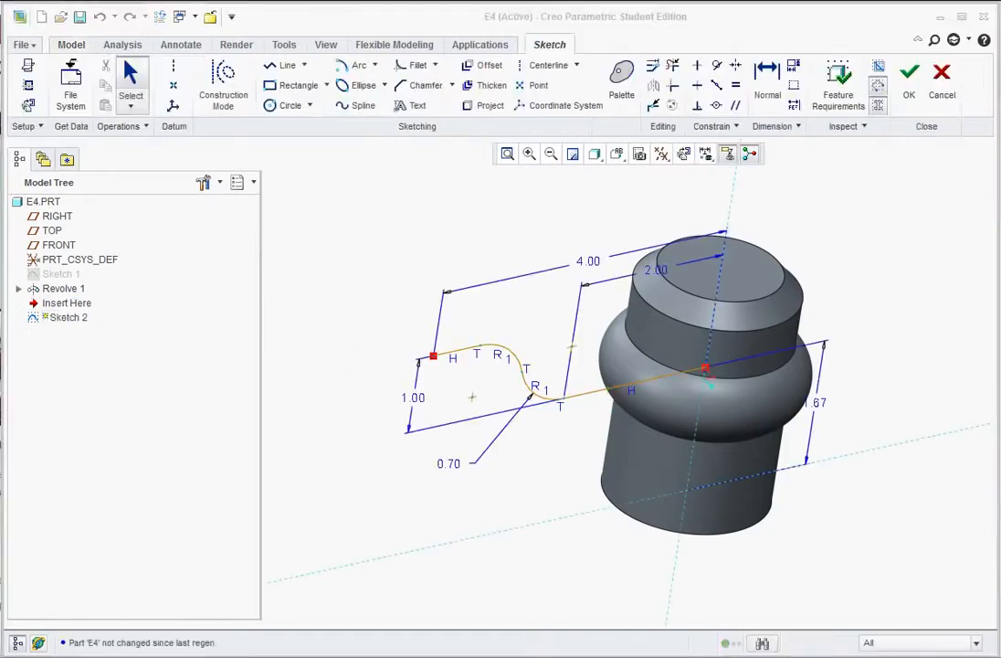
pyautogui.moveTo(517, 300)
pyautogui.mouseDown(button='middle')
pyautogui.moveTo(494, 270)
pyautogui.moveTo(511, 300)
pyautogui.mouseUp(button='middle')
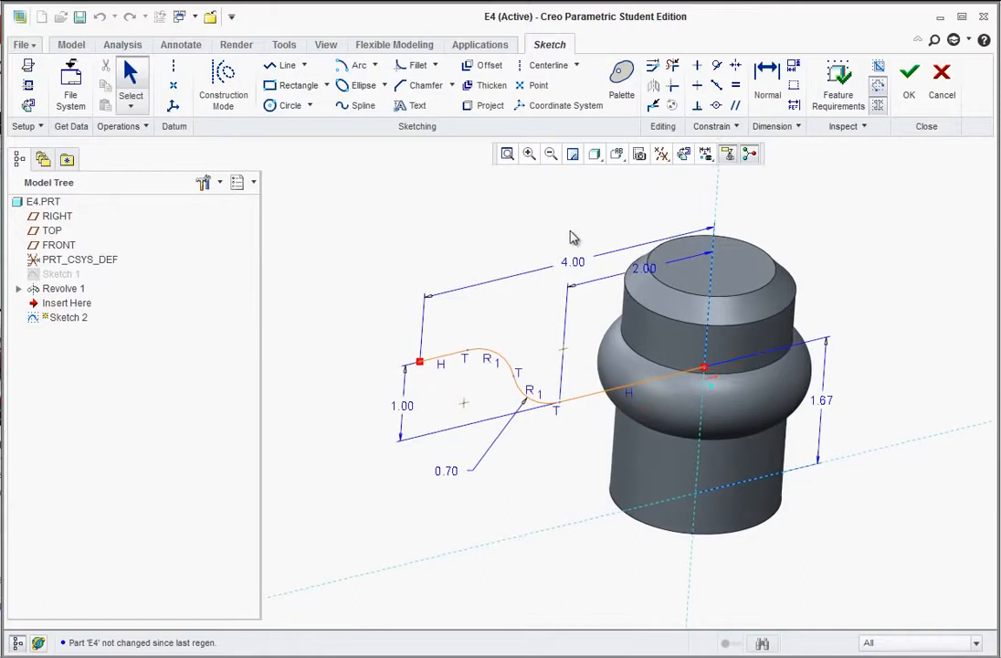
pyautogui.click(909, 81)
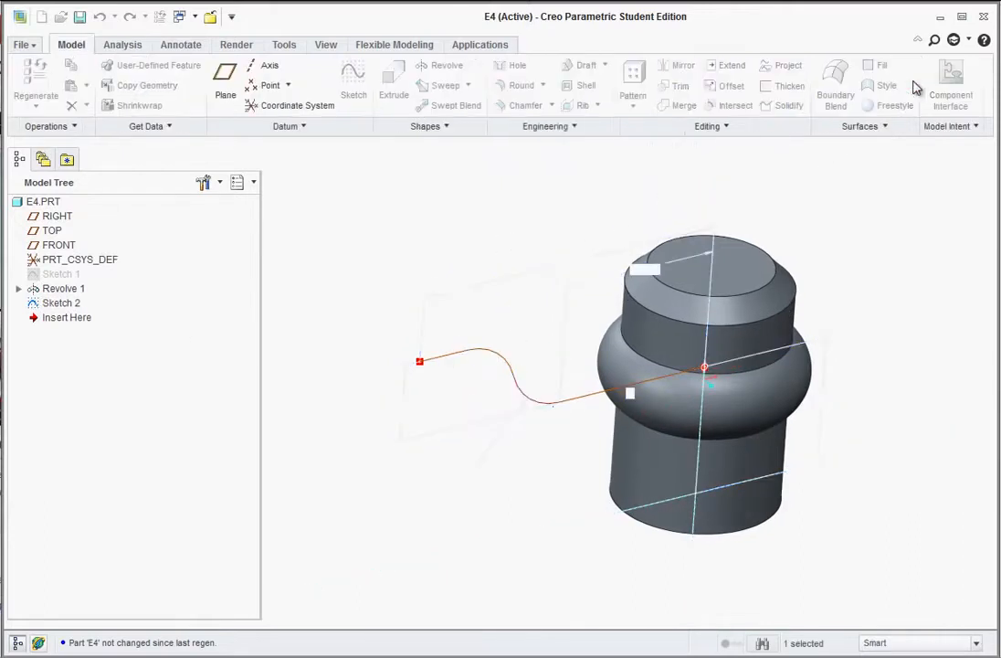
pyautogui.click(429, 257)
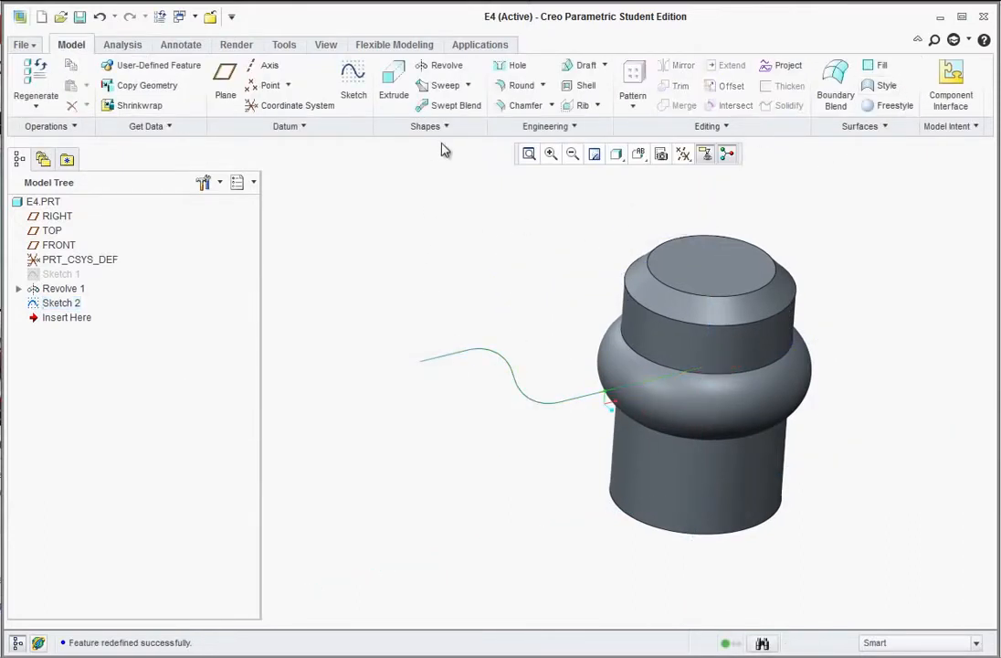
# - Start a solid Sweep along the S-shaped trajectory and open its section sketch at the outer end
pyautogui.click(443, 87)
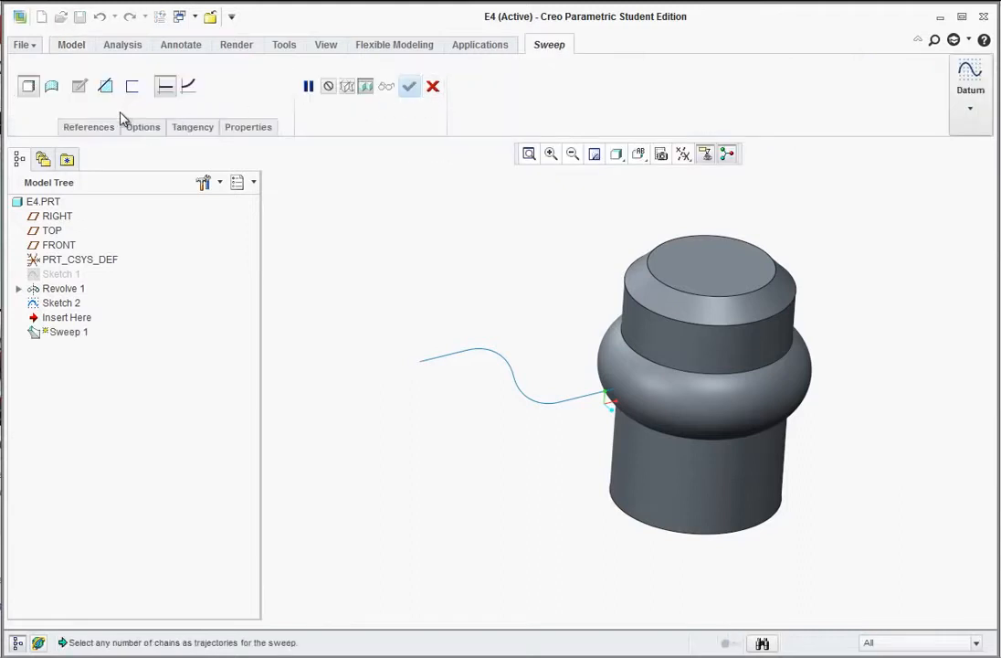
pyautogui.click(435, 364)
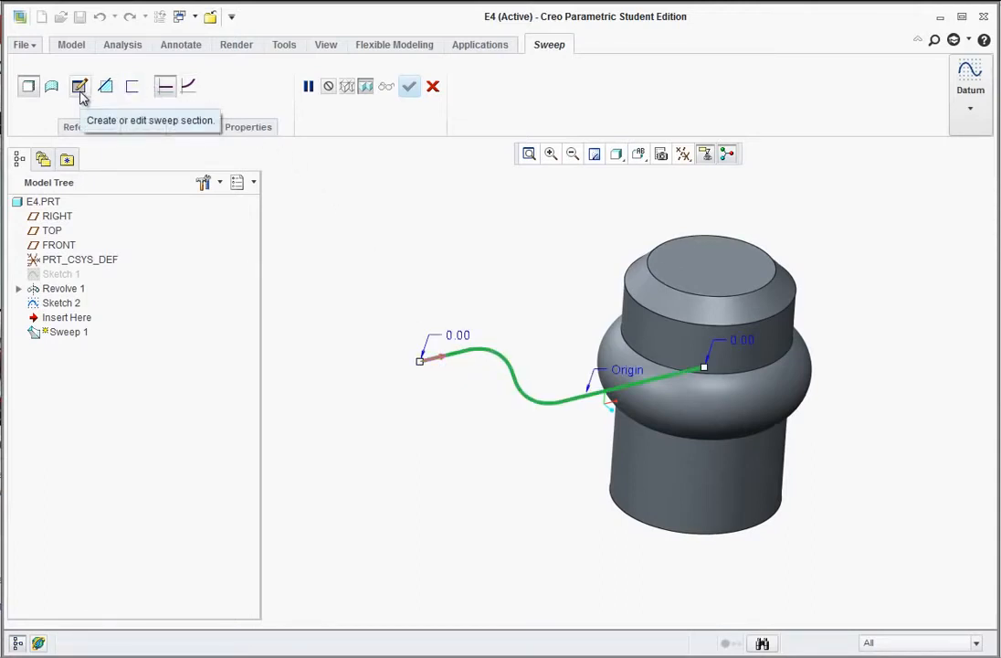
pyautogui.click(79, 88)
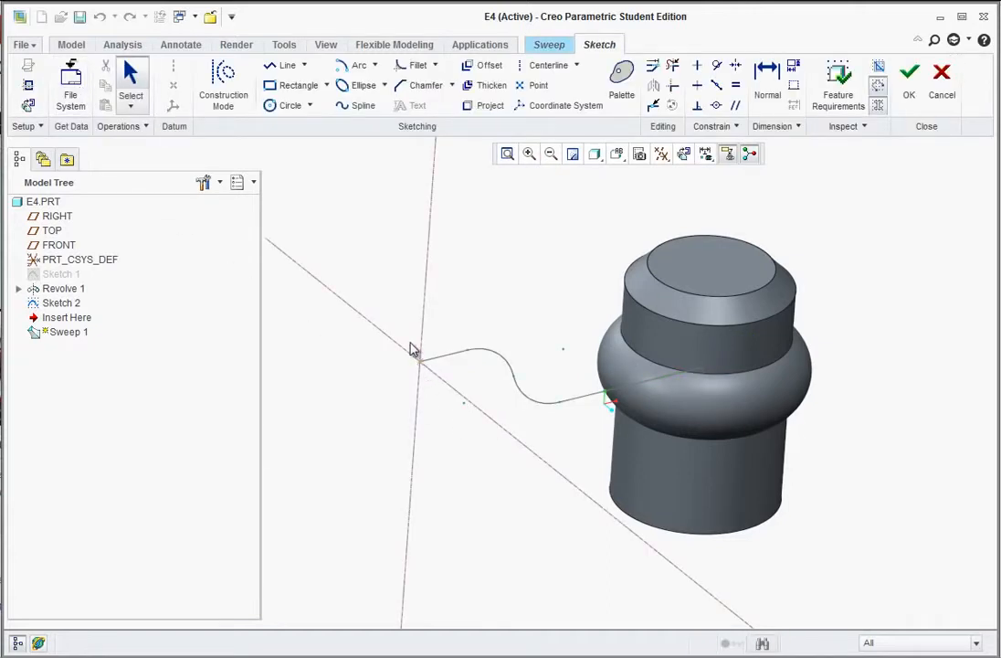
# - Sketch an upper semicircular arc of about 0.45 radius centered on the trajectory's outer end, using Center and Ends
pyautogui.click(375, 67)
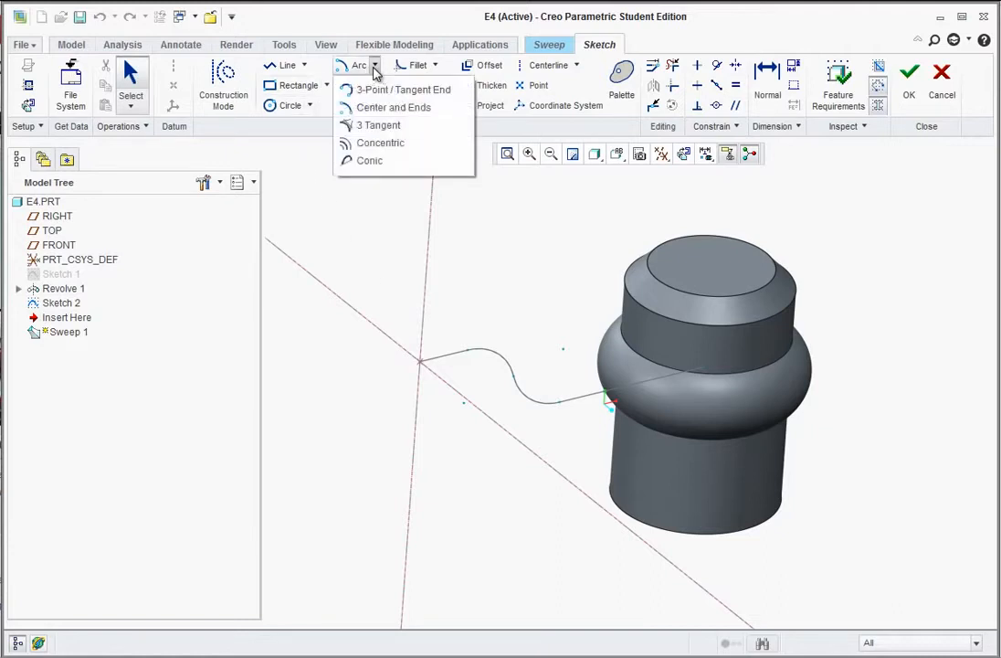
pyautogui.click(348, 109)
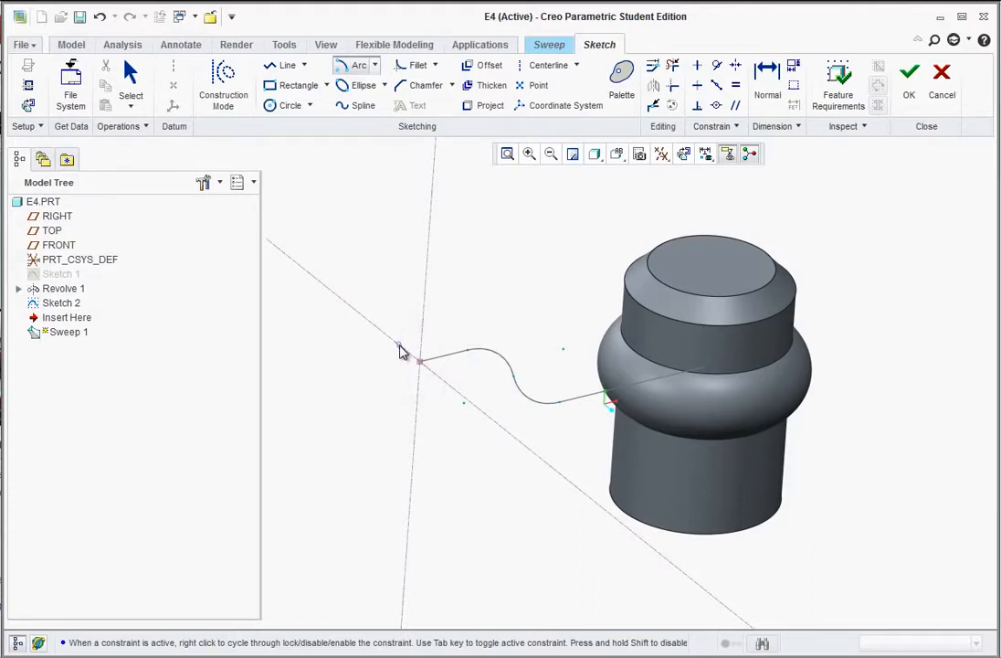
pyautogui.click(403, 341)
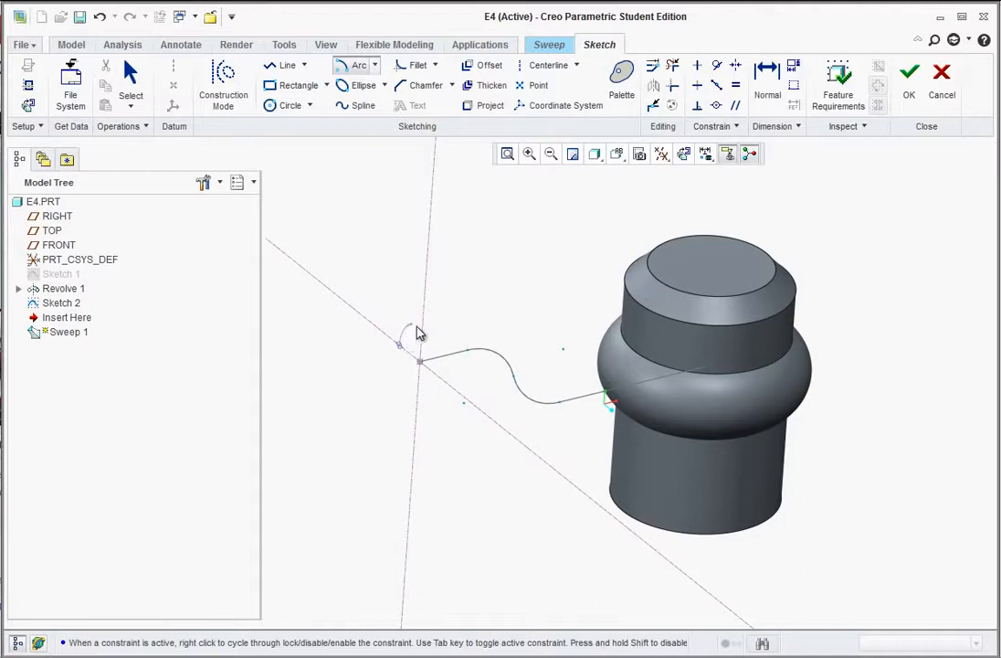
pyautogui.click(442, 384)
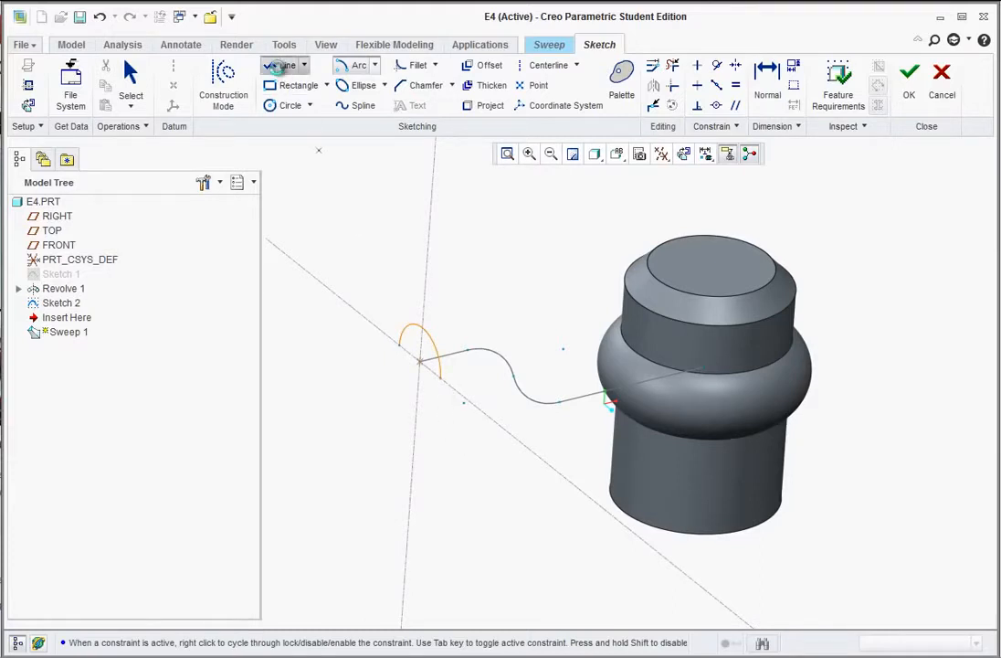
# - Close the section below the arc with two parallel side lines about 0.62 long and a straight bottom line
pyautogui.click(281, 65)
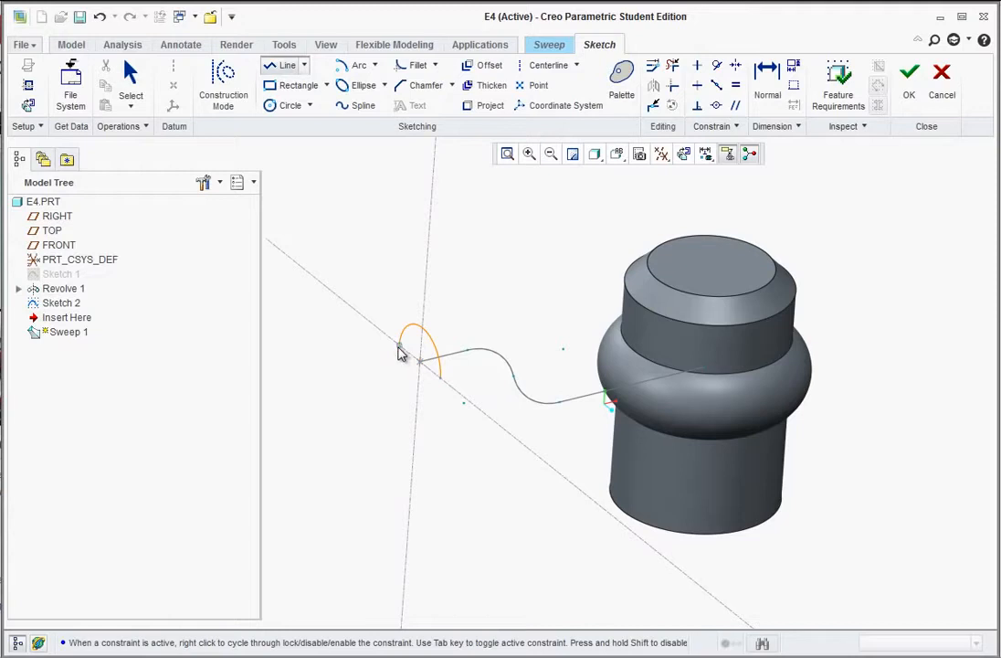
pyautogui.click(399, 351)
pyautogui.click(397, 397)
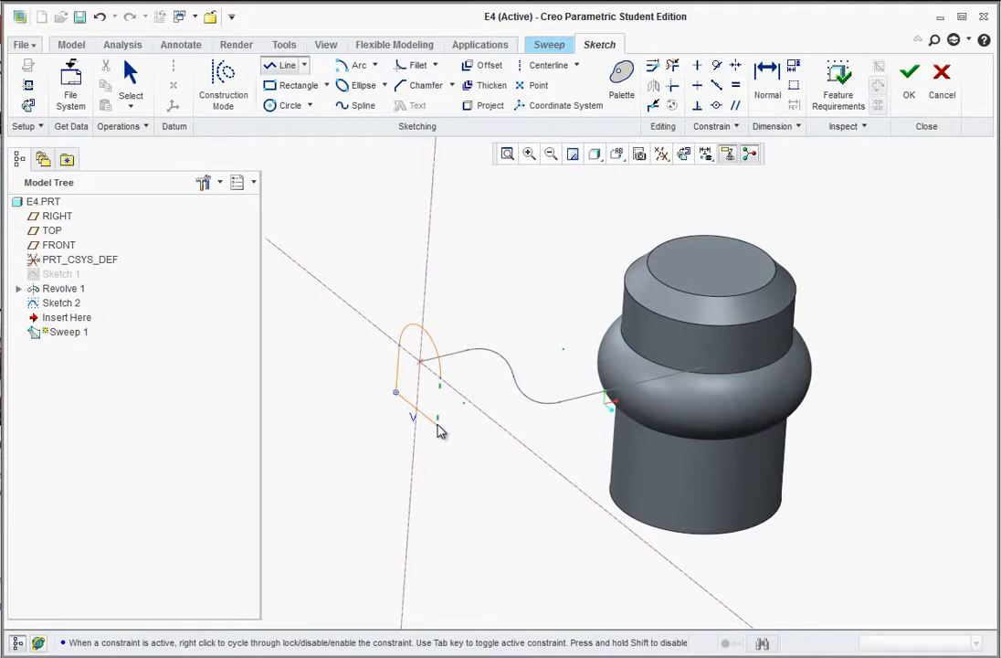
pyautogui.click(439, 426)
pyautogui.click(442, 382)
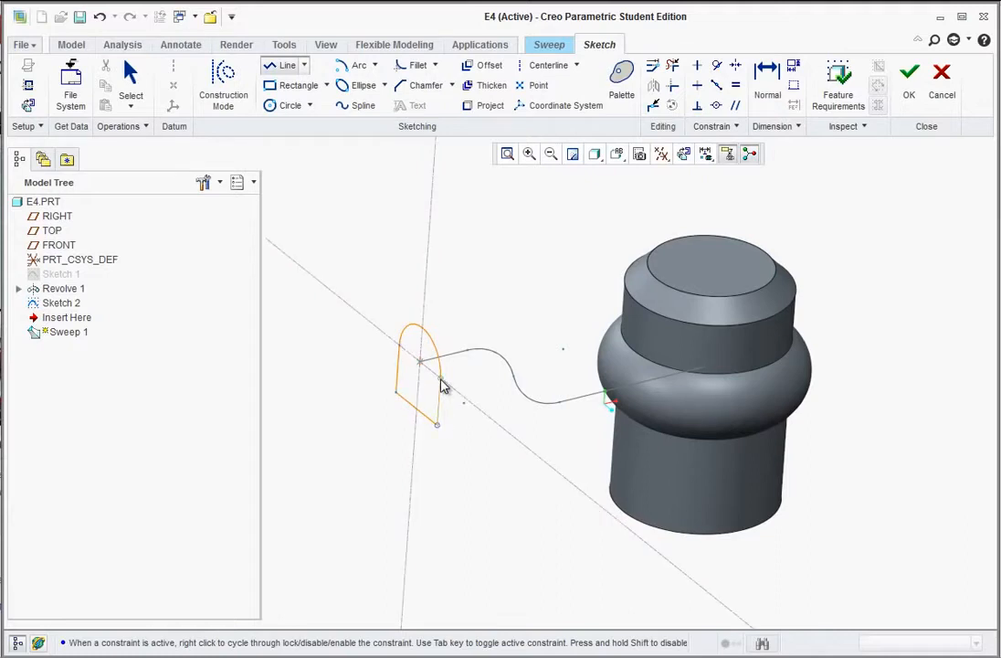
pyautogui.middleClick(487, 478)
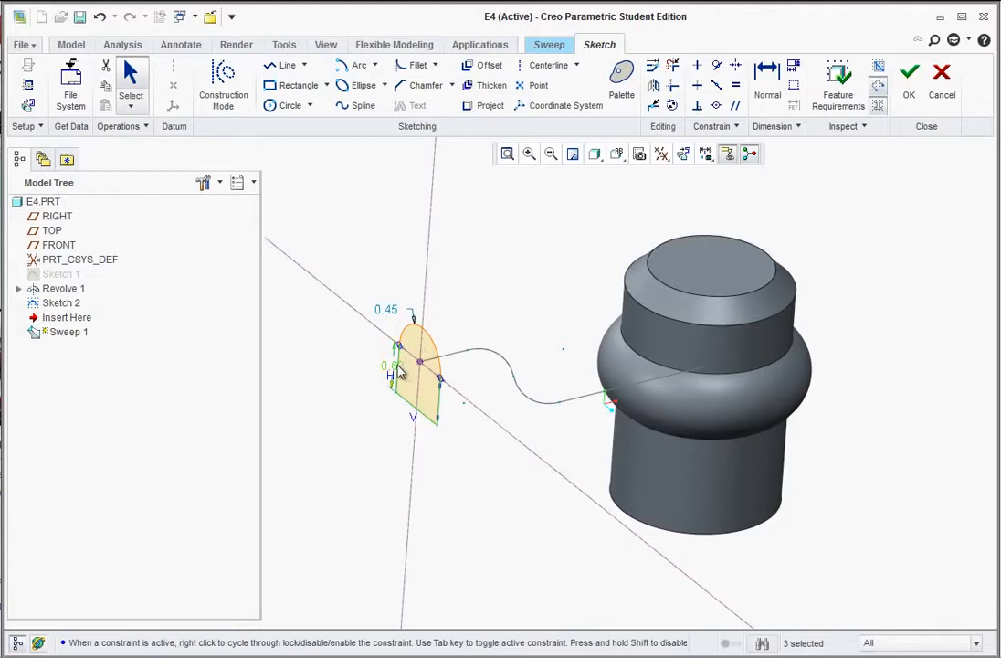
# - Set the section's straight side height to 0.50 and its arc radius to 0.25
pyautogui.moveTo(374, 369); pyautogui.dragTo(353, 354)
pyautogui.doubleClick(353, 355)
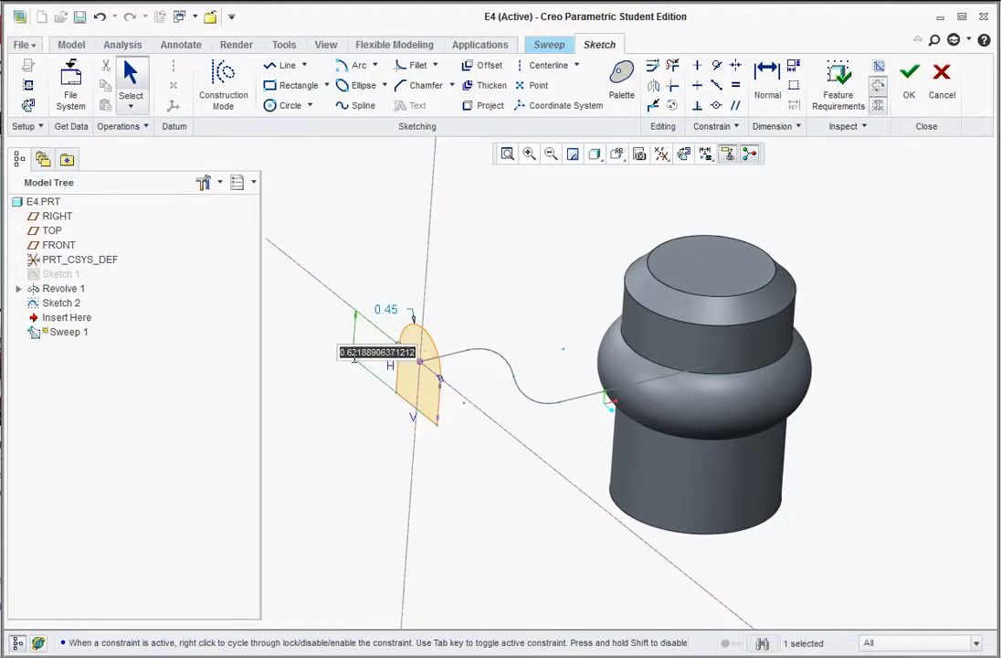
pyautogui.press('BackSpace')
pyautogui.write('0.5')
pyautogui.press('Return')
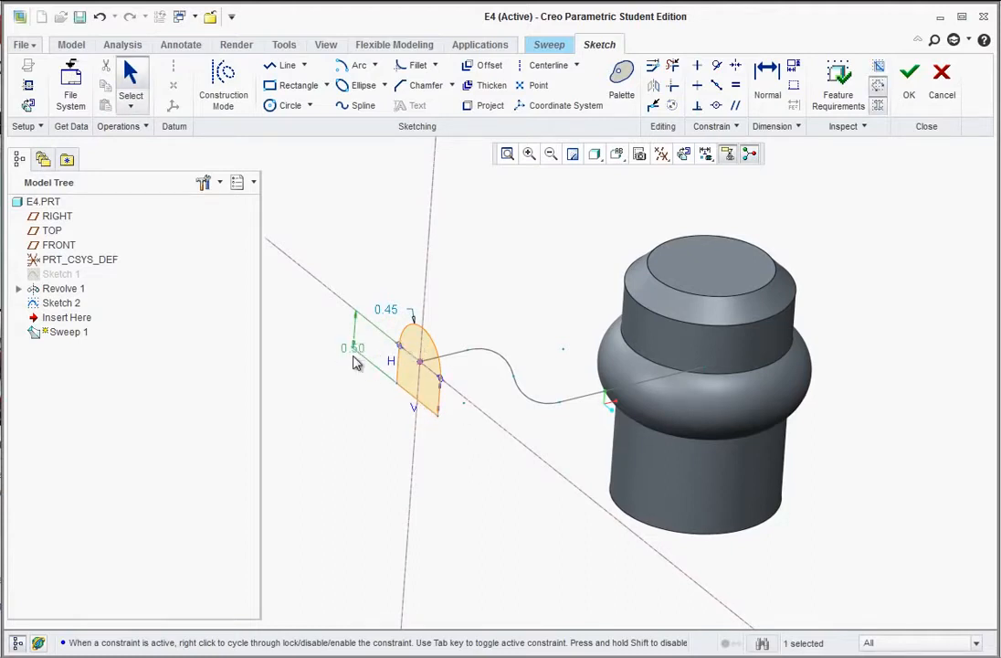
pyautogui.doubleClick(387, 310)
pyautogui.write('0.25')
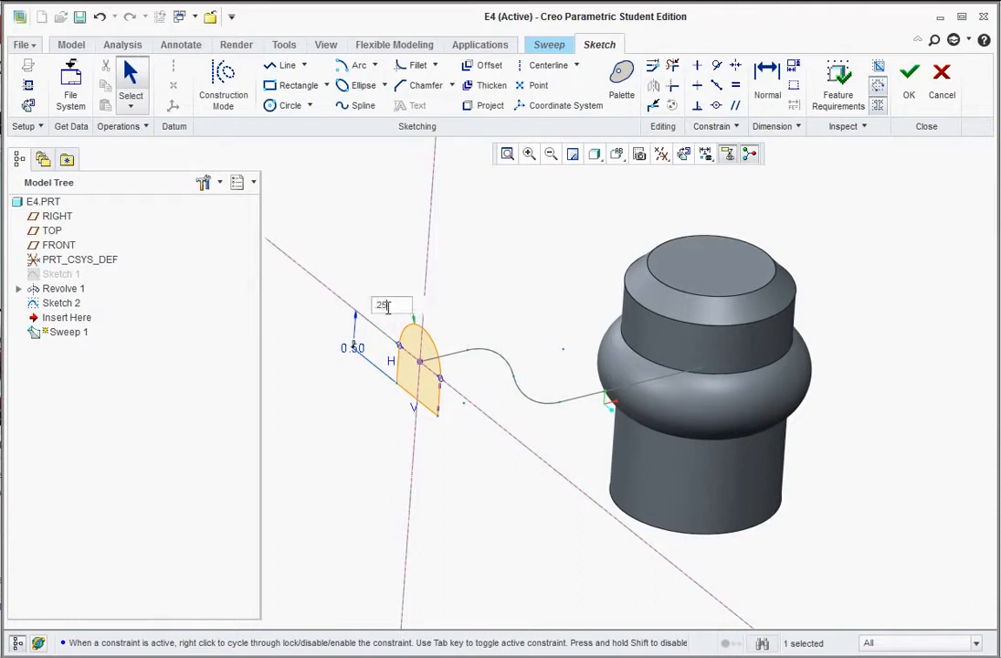
pyautogui.press('Return')
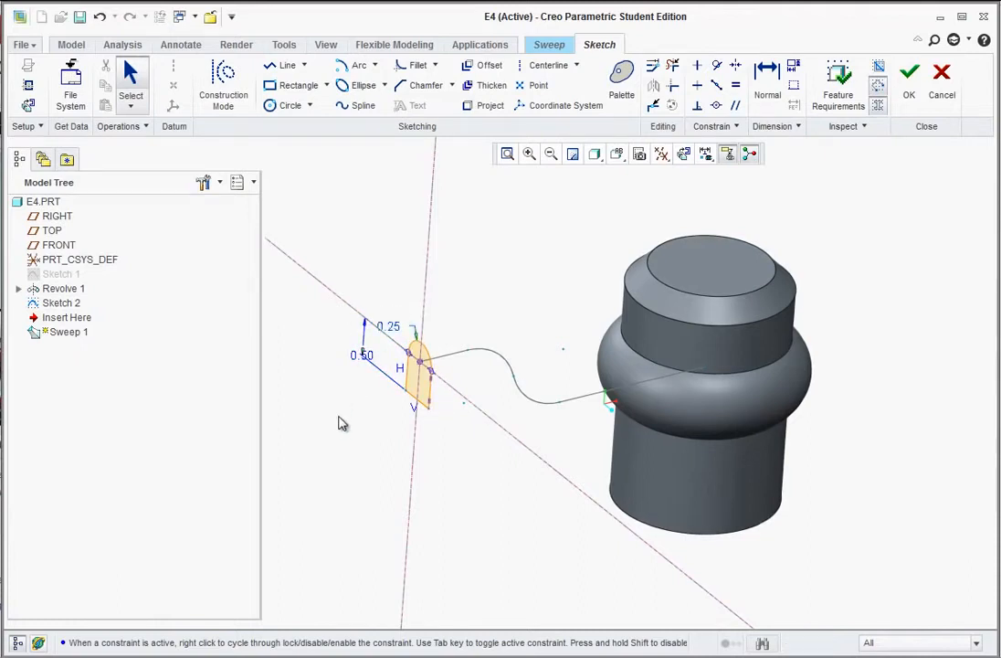
# - Accept the section sketch and complete the sweep that forms the curved spoke
pyautogui.moveTo(411, 338)
pyautogui.mouseDown(button='middle')
pyautogui.moveTo(501, 393)
pyautogui.moveTo(457, 402)
pyautogui.moveTo(461, 391)
pyautogui.mouseUp(button='middle')
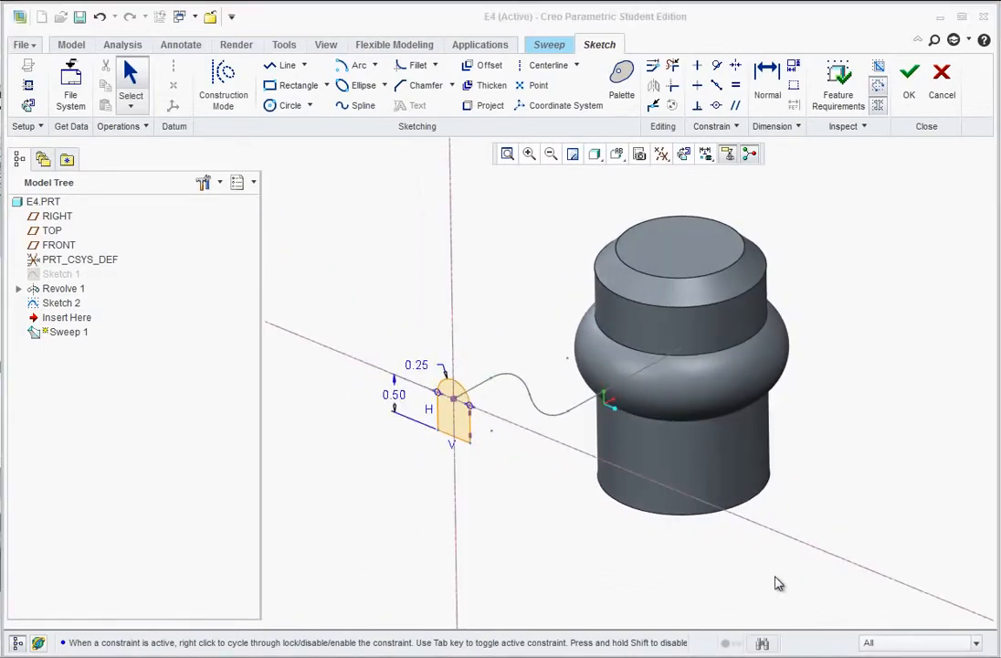
pyautogui.click(910, 91)
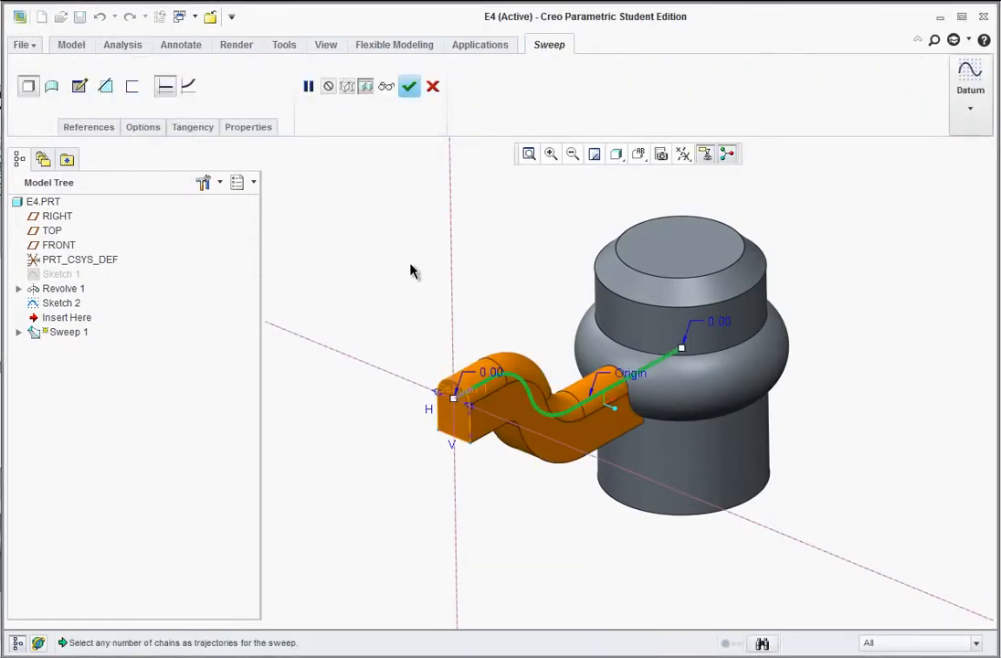
pyautogui.moveTo(412, 270)
pyautogui.mouseDown(button='middle')
pyautogui.moveTo(357, 255)
pyautogui.moveTo(420, 275)
pyautogui.mouseUp(button='middle')
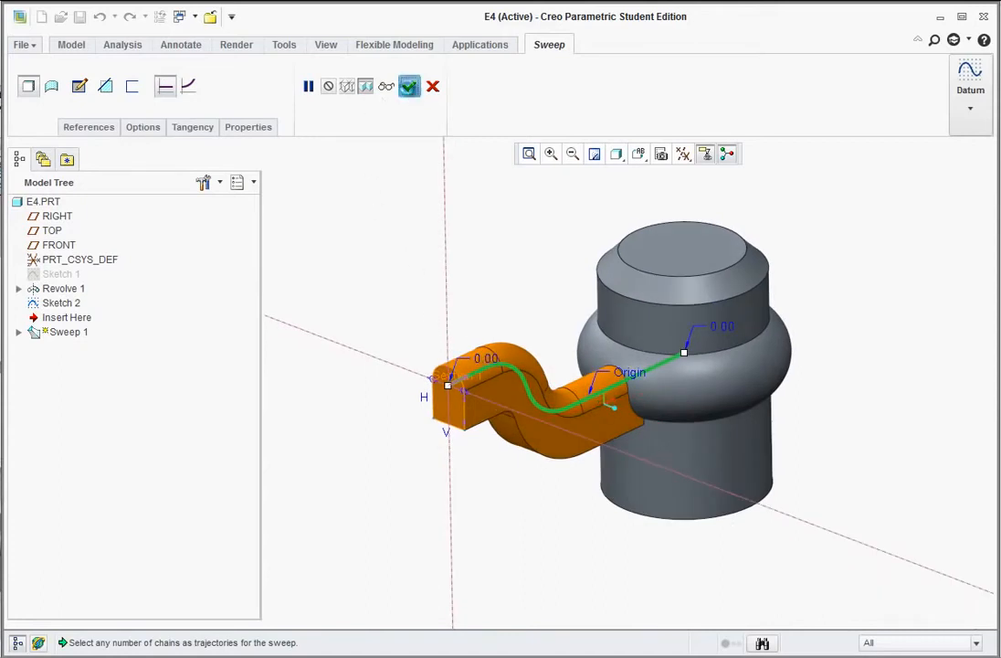
pyautogui.click(408, 86)
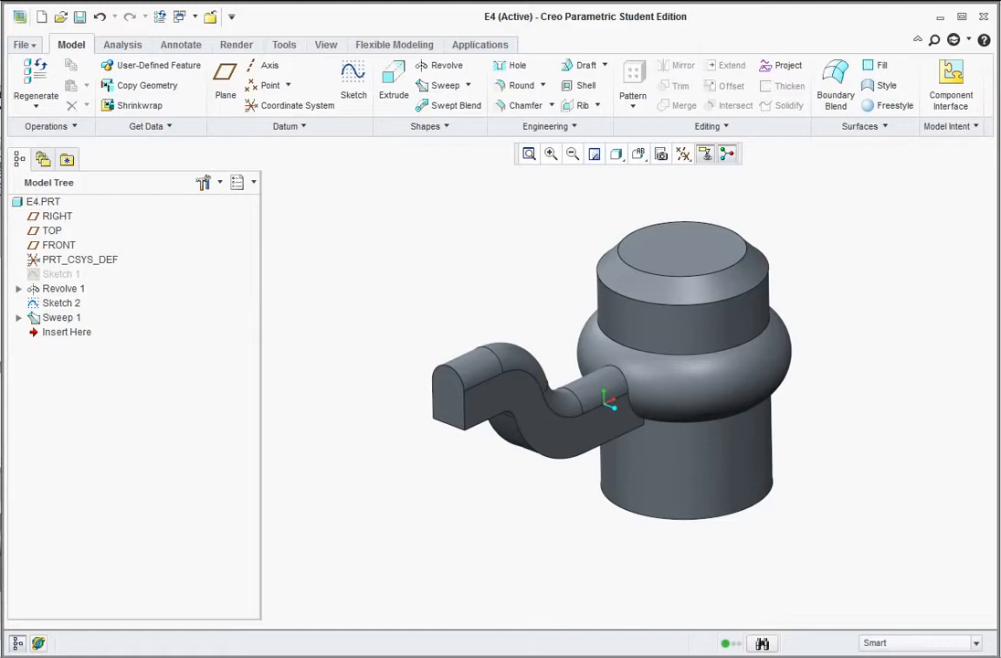
# - Switch to the Word exercise handout, examine the instructions following the sweep on the next pages, and return to Creo
pyautogui.hotkey('alt', 'Tab')
pyautogui.scroll(-12, 87, 375)
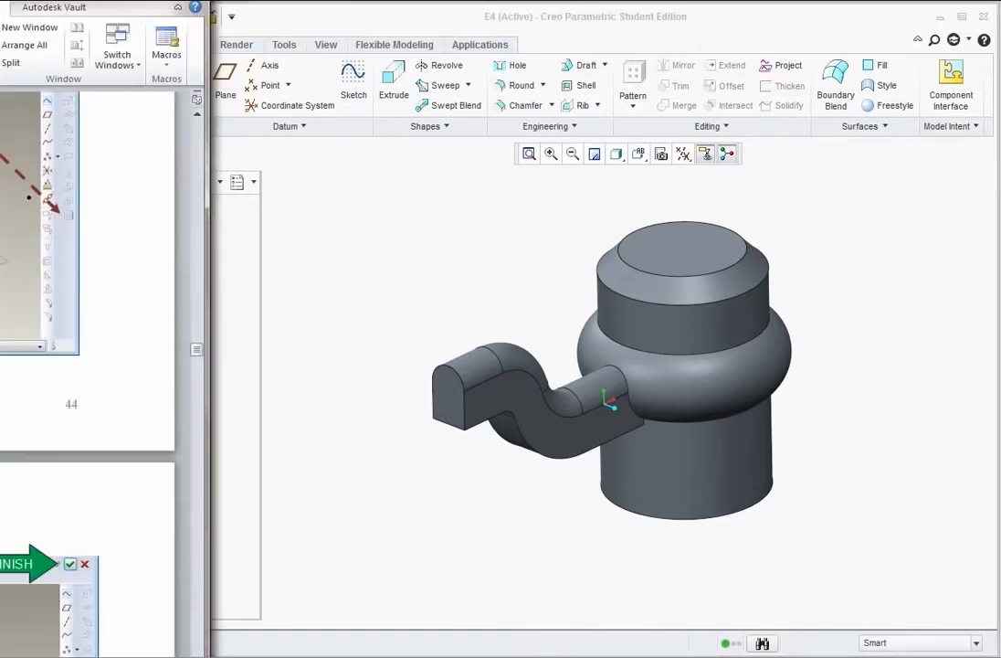
pyautogui.scroll(-5, 87, 366)
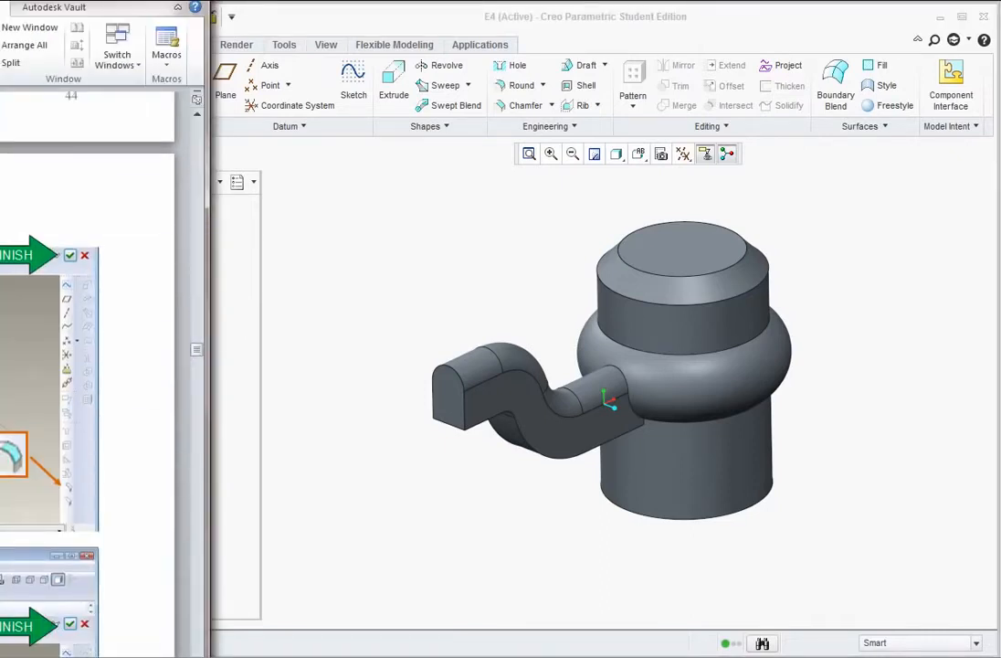
pyautogui.click(421, 242)
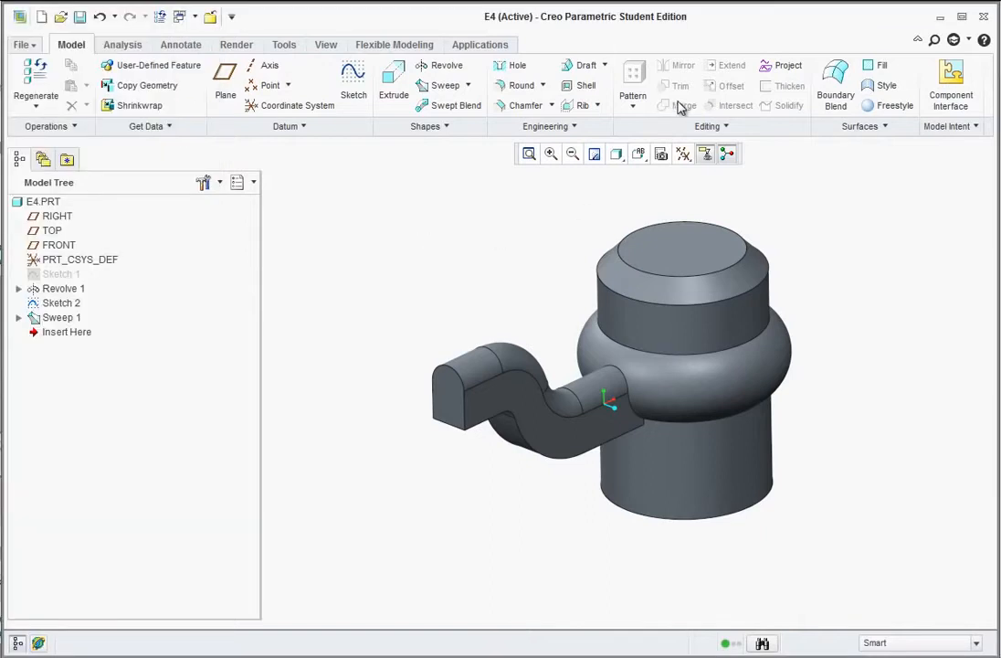
# - Round both lower edges along the length of the curved spoke with a 0.125 radius
pyautogui.click(509, 88)
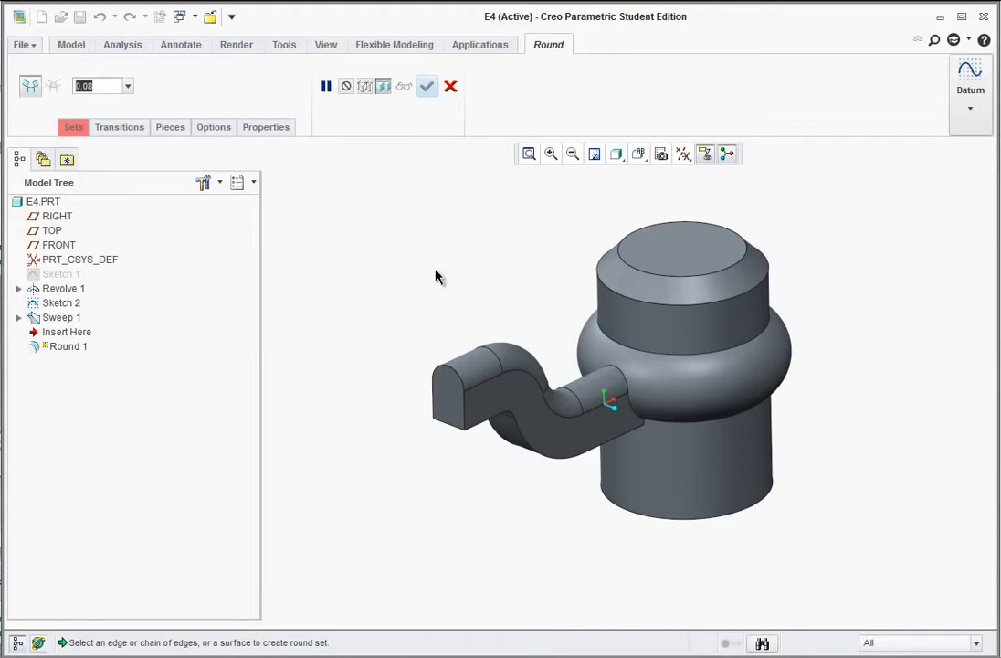
pyautogui.write('25')
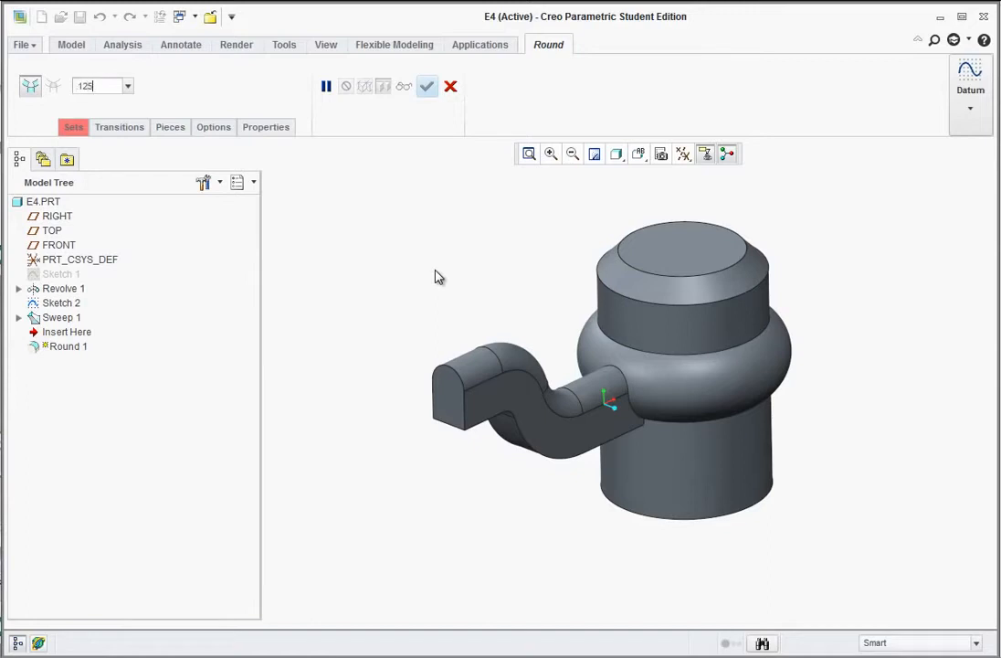
pyautogui.press('Return')
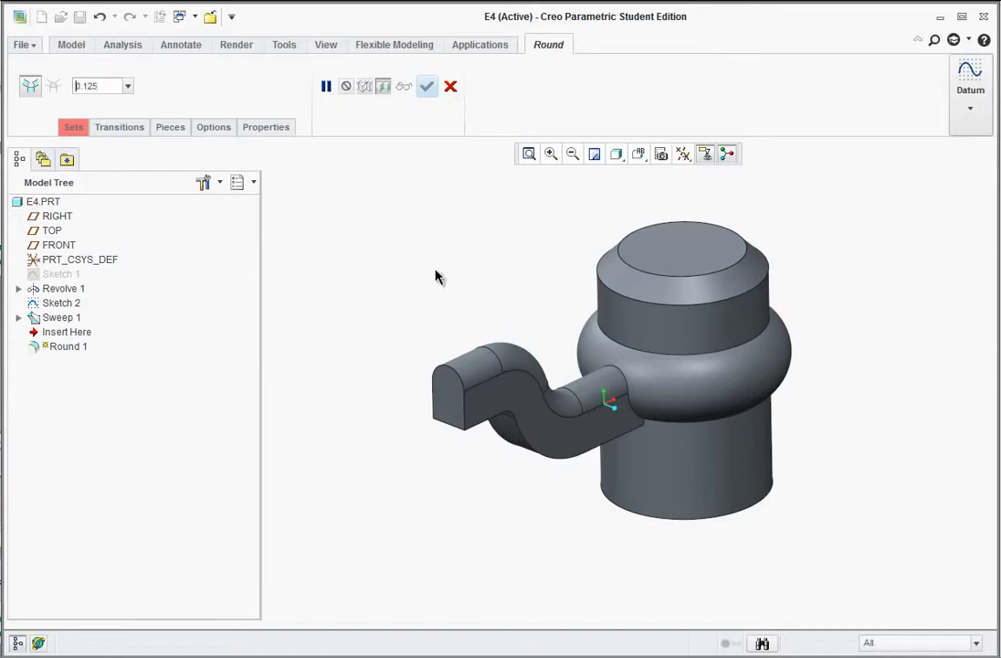
pyautogui.click(583, 459)
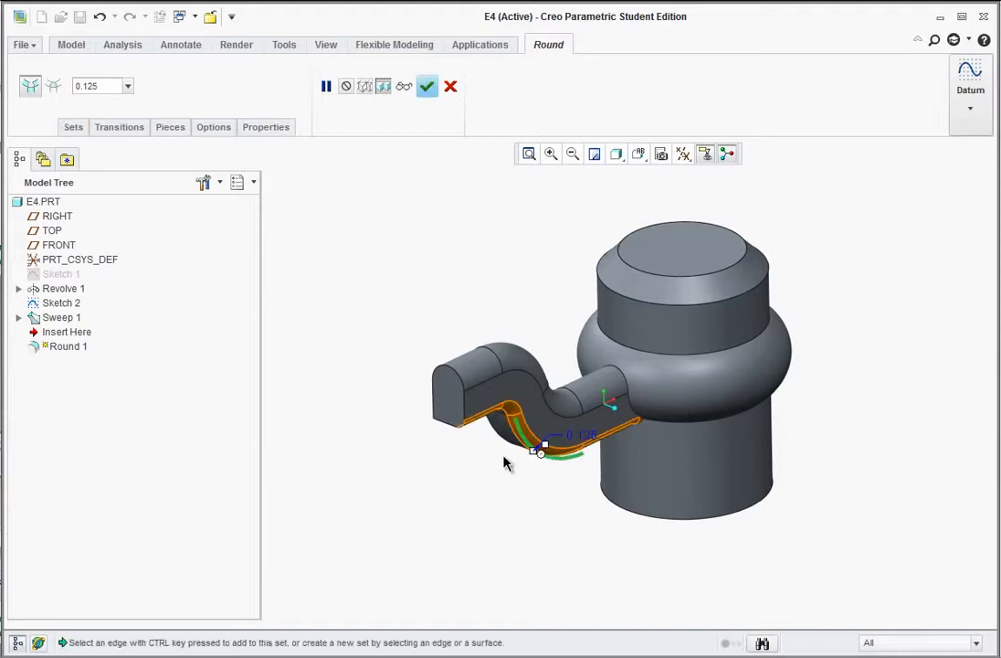
pyautogui.moveTo(498, 442); pyautogui.dragTo(550, 385, button='middle')
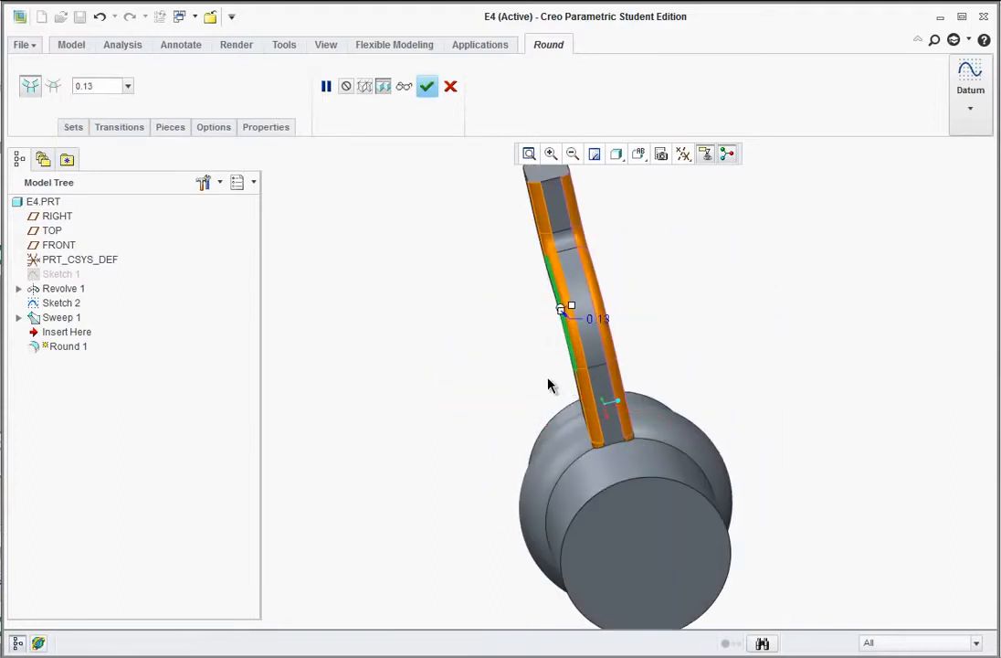
pyautogui.moveTo(630, 341); pyautogui.dragTo(480, 436, button='middle')
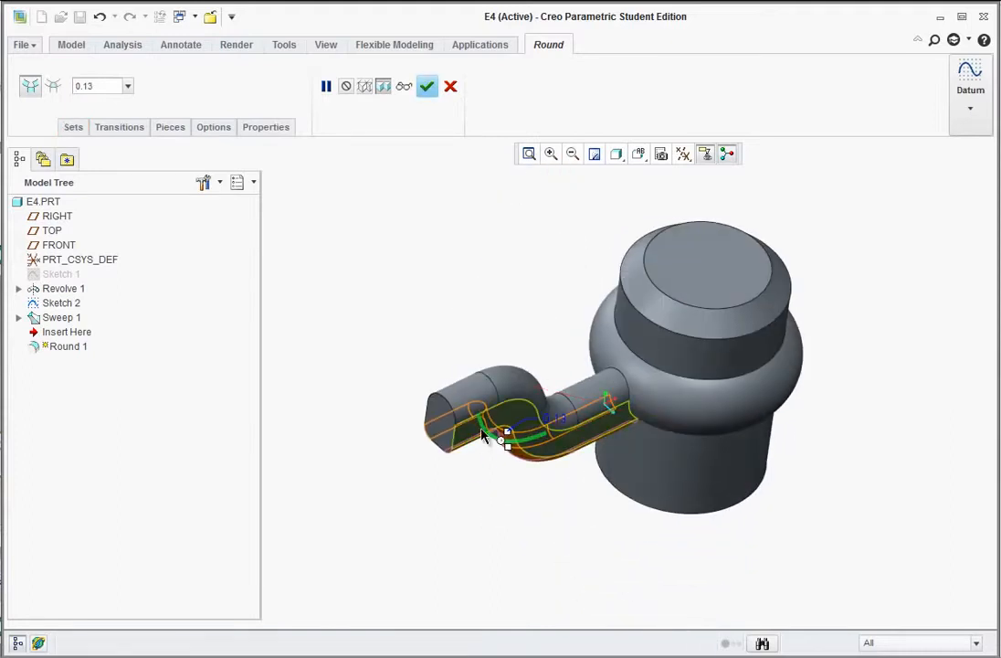
pyautogui.click(427, 87)
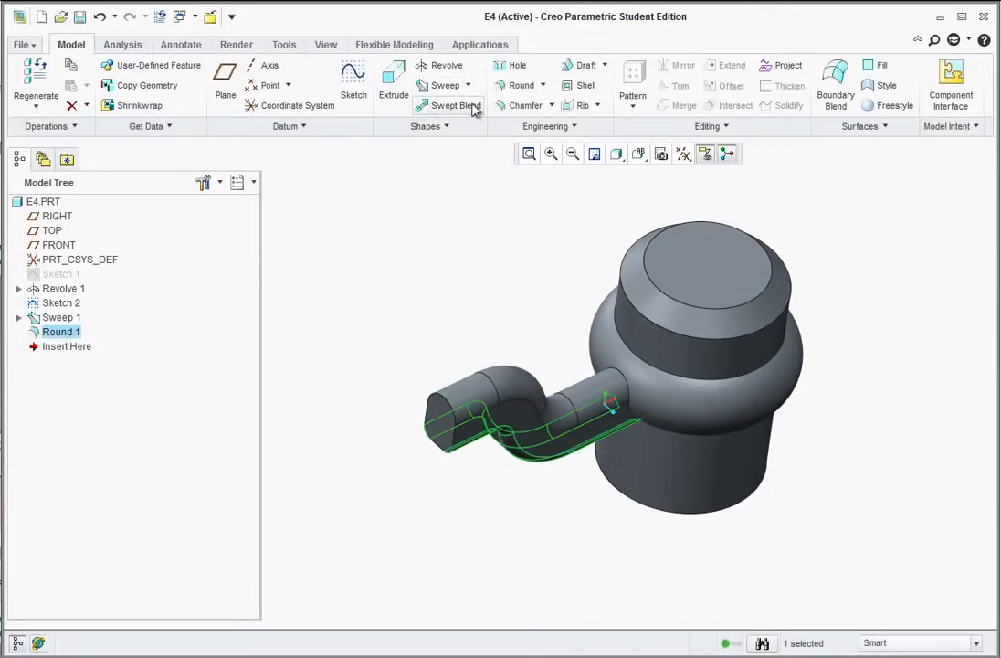
# - Round the edge where the spoke meets the hub's bulge with a 0.25 radius
pyautogui.click(518, 85)
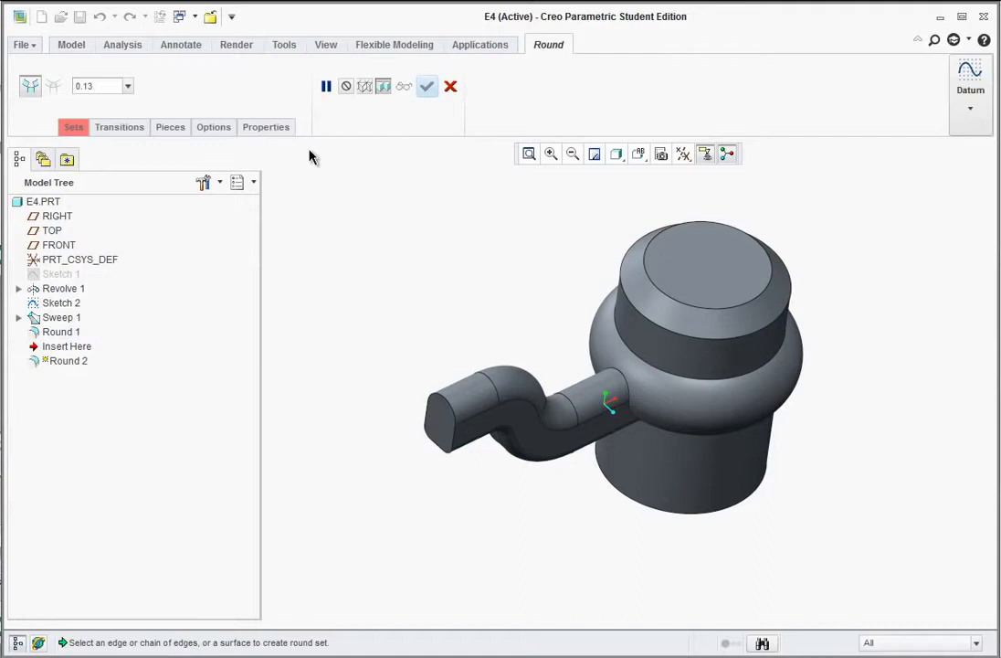
pyautogui.doubleClick(117, 86)
pyautogui.press('BackSpace')
pyautogui.write('.25')
pyautogui.press('Return')
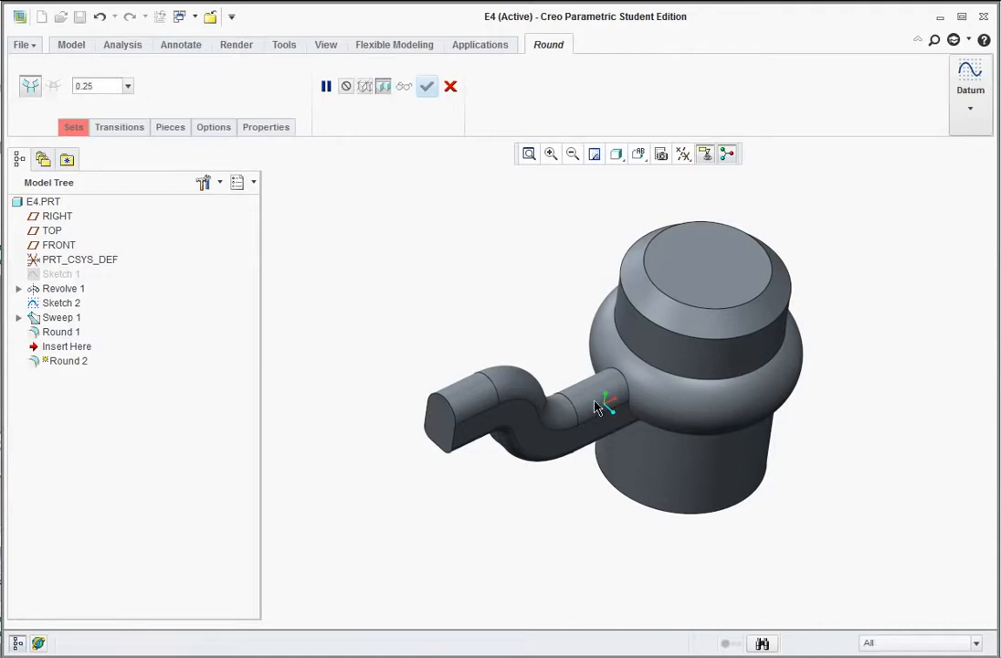
pyautogui.click(620, 381)
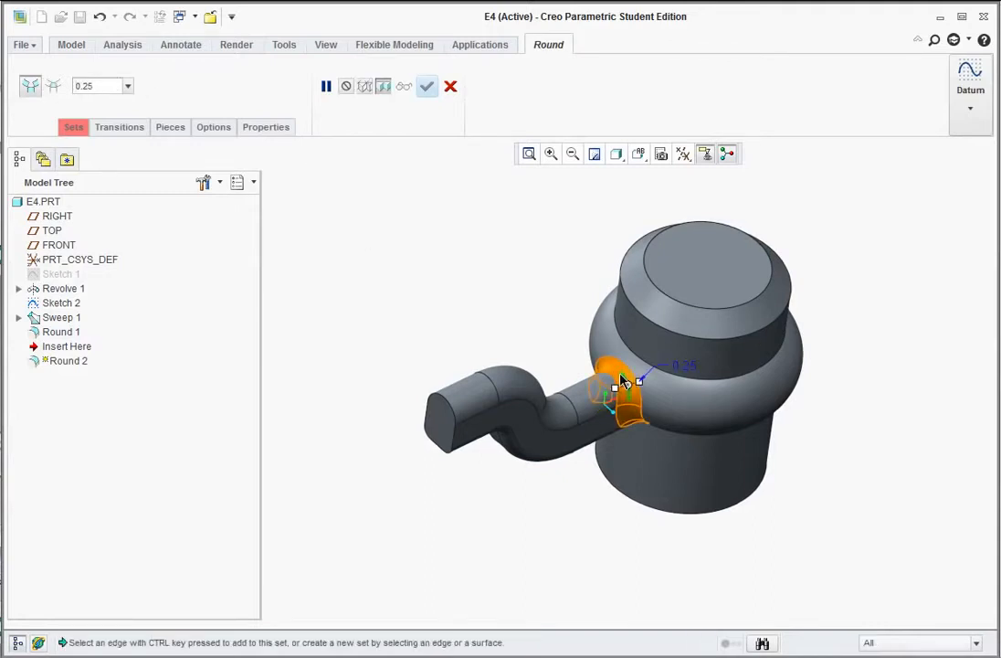
pyautogui.middleClick(525, 309)
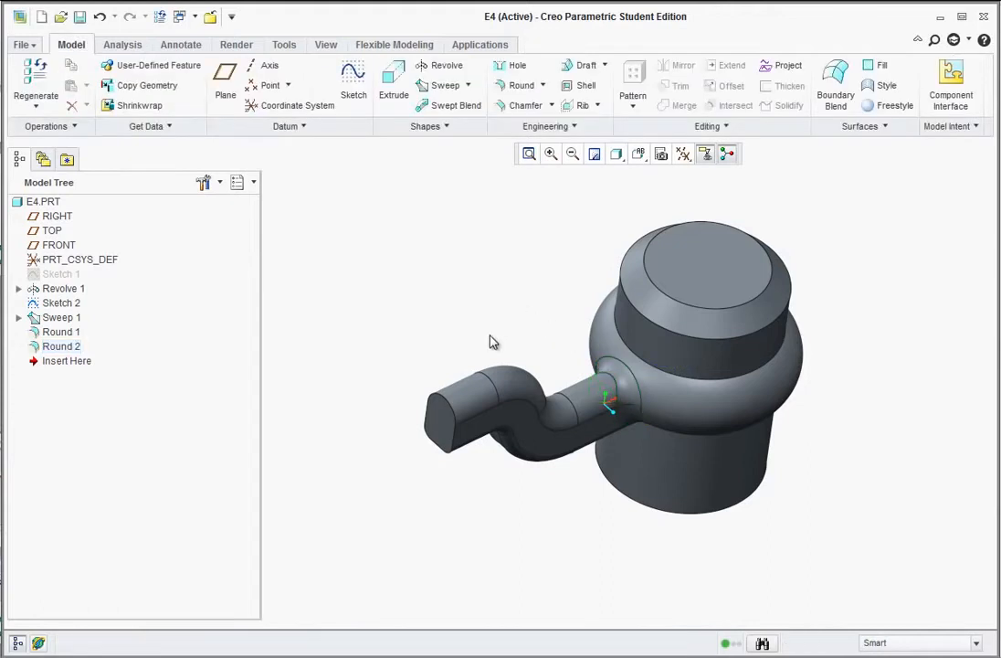
# - Turn on the display of datum axes so the hub's central axis can be picked
pyautogui.moveTo(493, 323)
pyautogui.mouseDown(button='middle')
pyautogui.moveTo(512, 258)
pyautogui.moveTo(502, 320)
pyautogui.moveTo(489, 322)
pyautogui.moveTo(501, 322)
pyautogui.mouseUp(button='middle')
pyautogui.scroll(1, 766, 396)
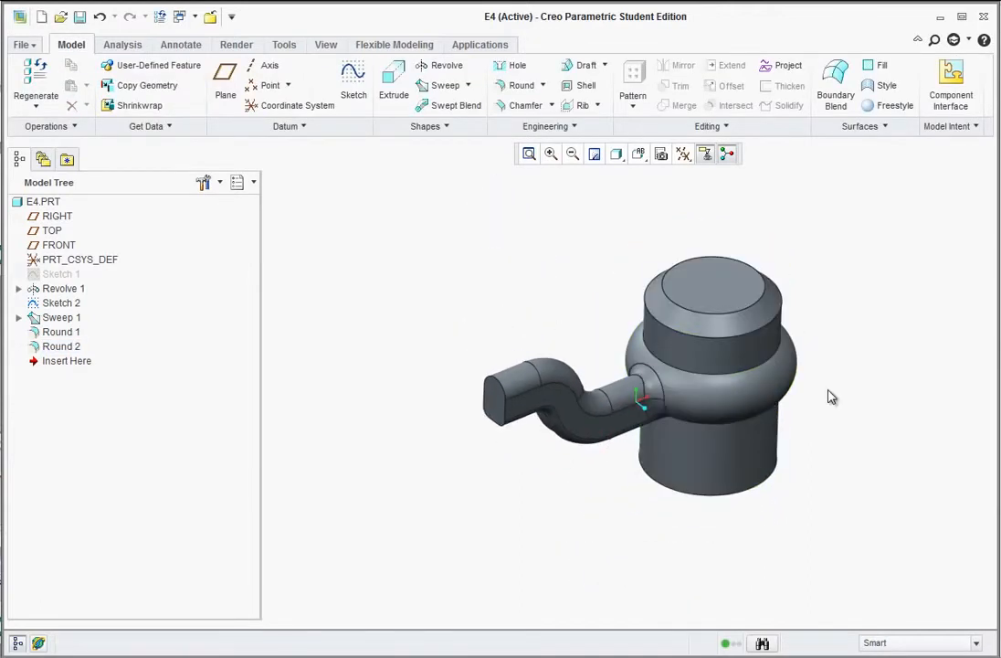
pyautogui.scroll(-2, 815, 396)
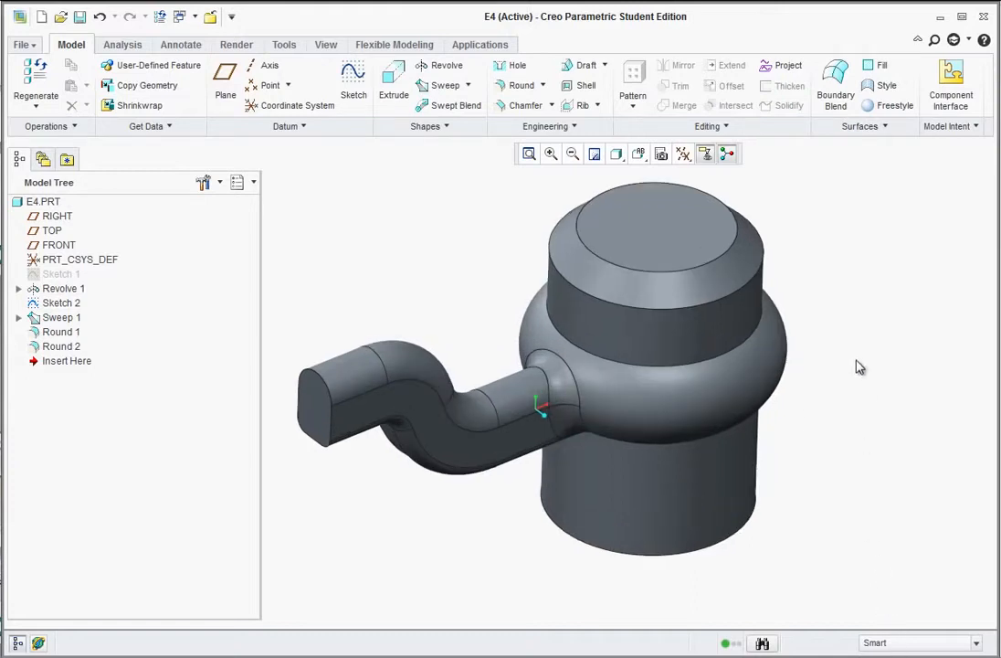
pyautogui.click(688, 154)
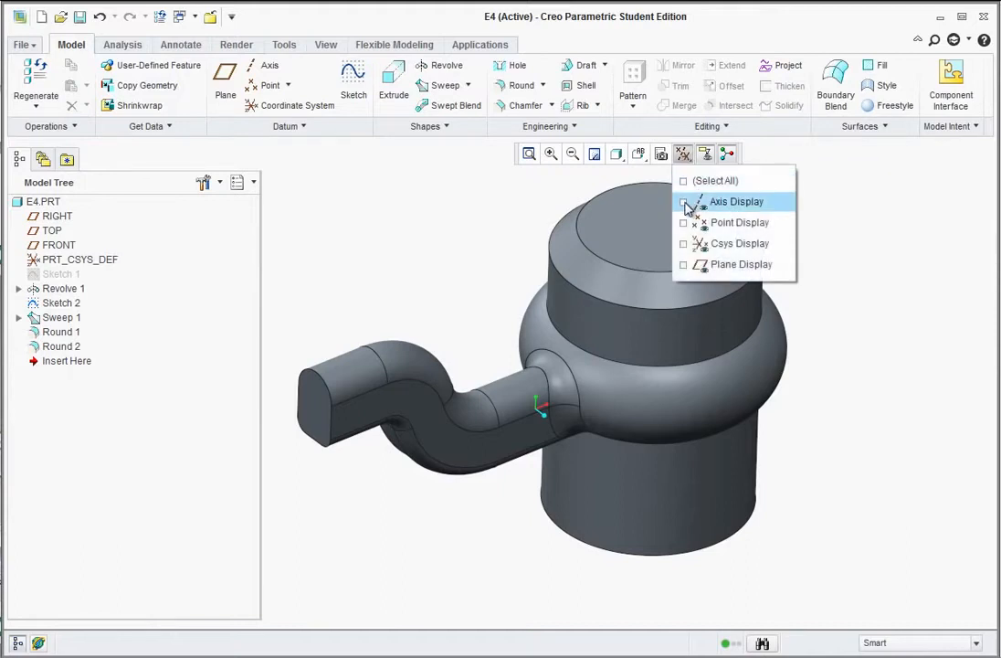
pyautogui.click(685, 202)
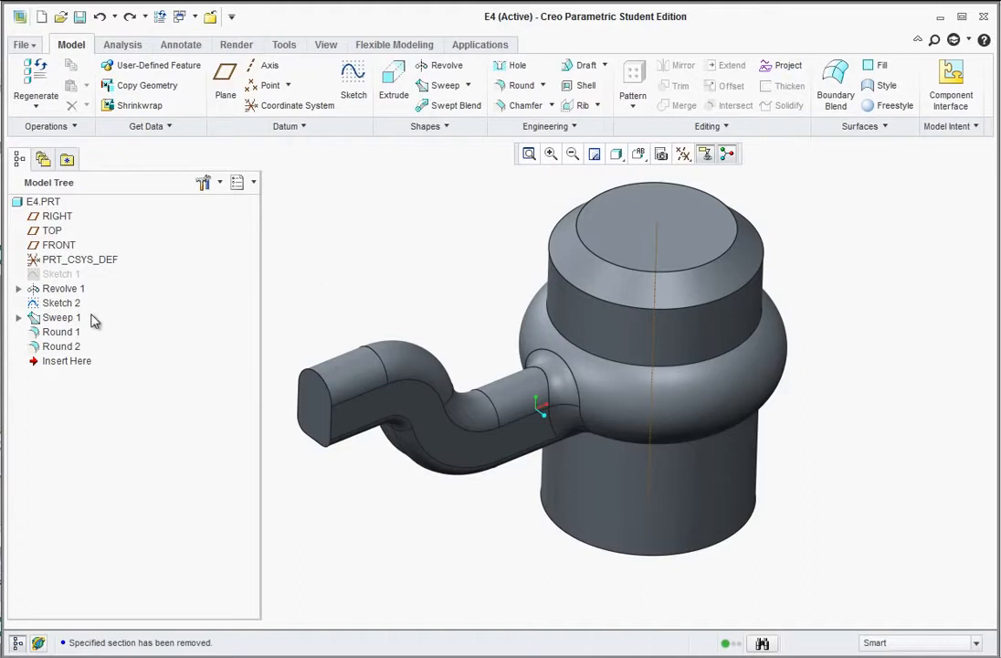
# - Group Sweep 1, Round 1 and Round 2 into a single group
pyautogui.click(60, 318)
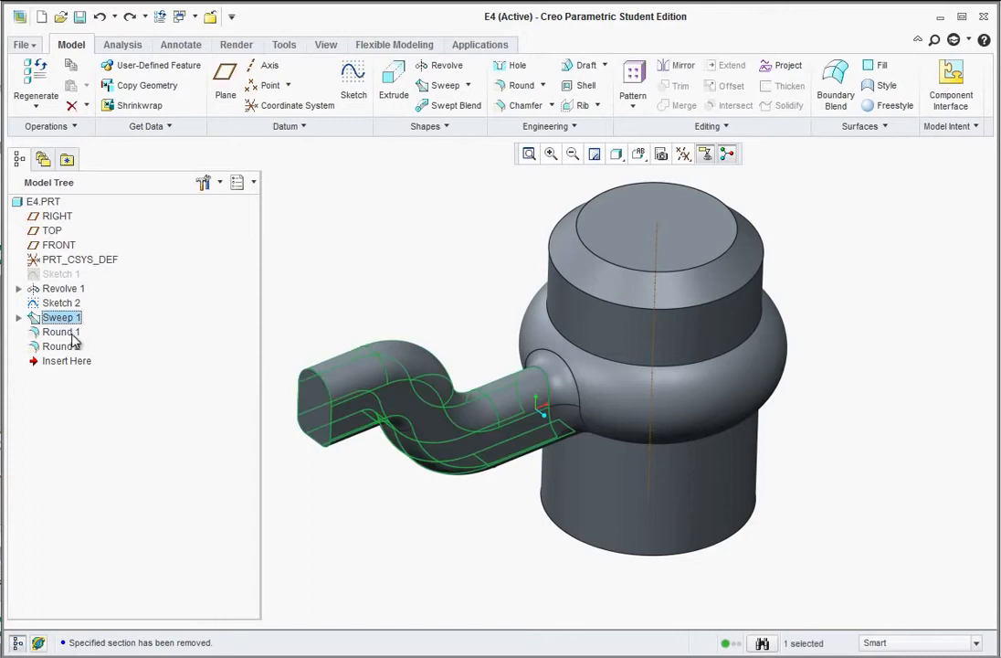
pyautogui.keyDown('ctrl'); pyautogui.click(70, 334); pyautogui.keyUp('ctrl')
pyautogui.keyDown('ctrl'); pyautogui.click(73, 346); pyautogui.keyUp('ctrl')
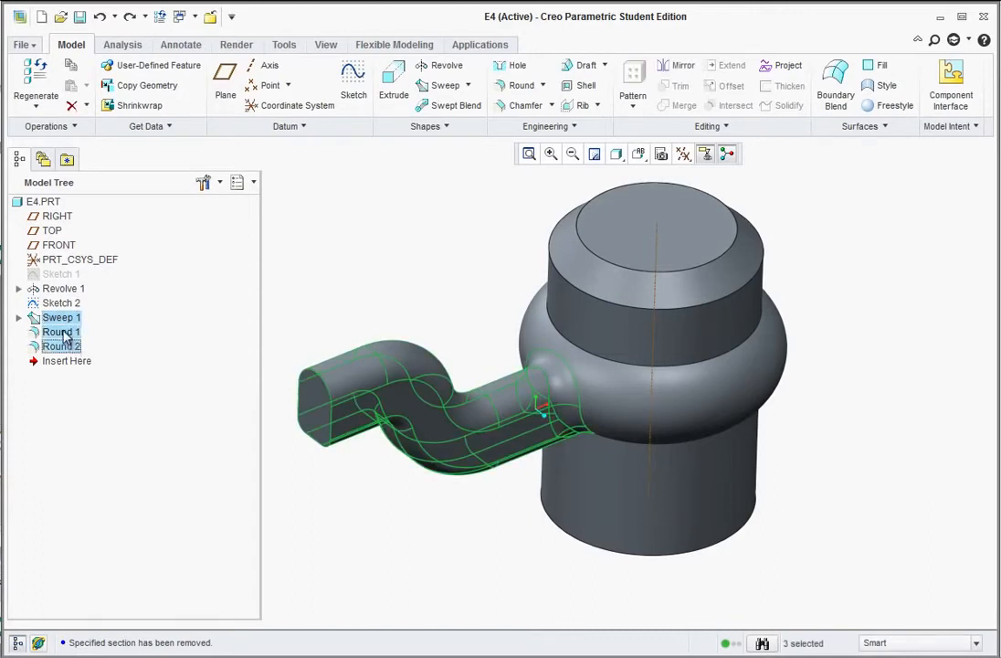
pyautogui.rightClick(61, 335)
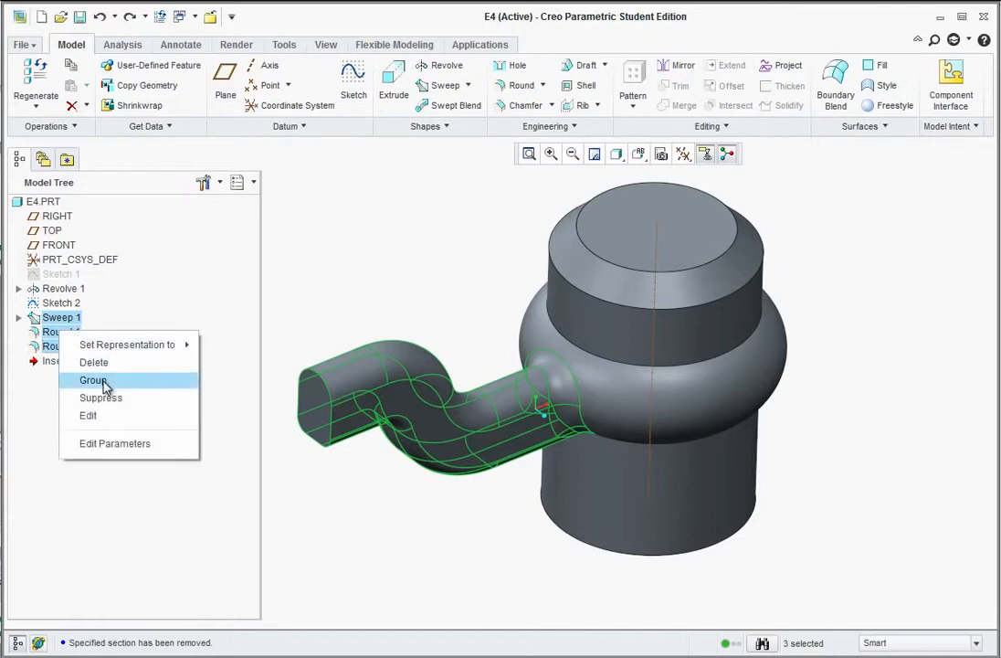
pyautogui.click(103, 382)
pyautogui.click(320, 302)
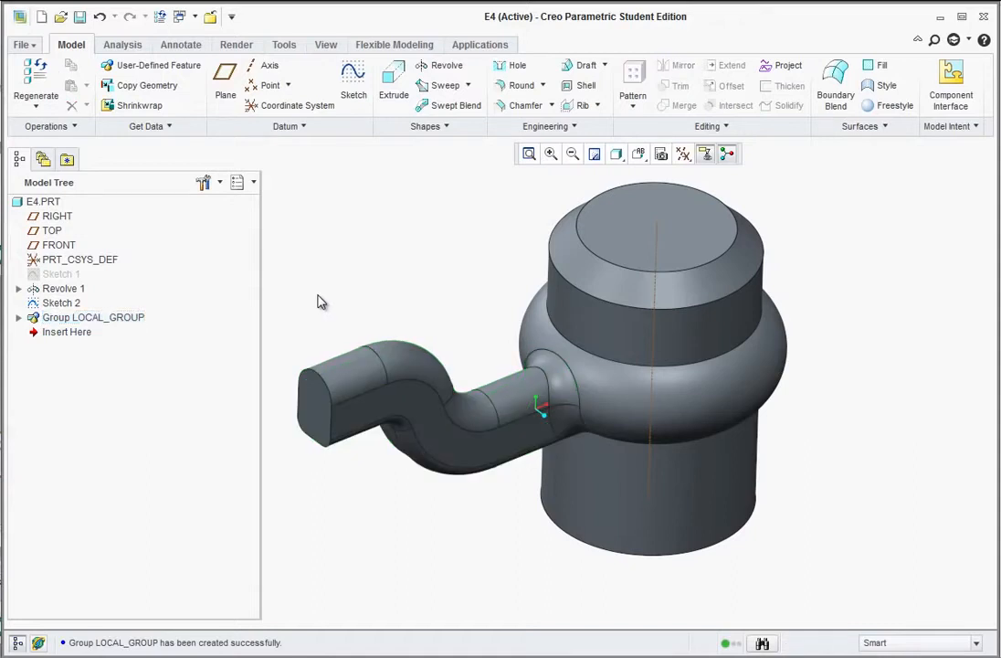
# - Start an axis-type pattern of the grouped spoke features about the hub's central axis
pyautogui.click(55, 318)
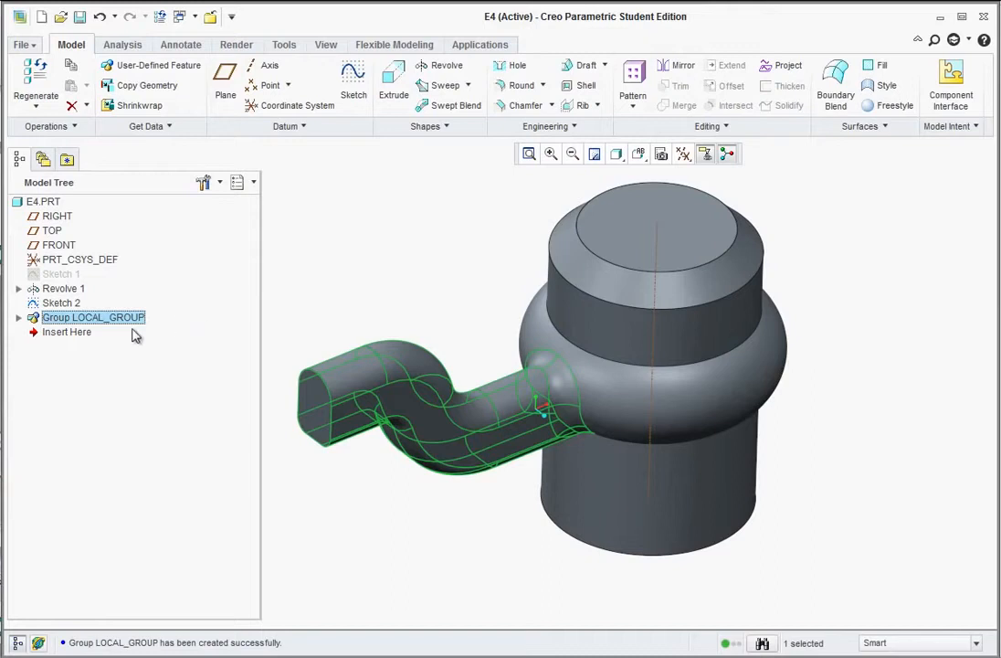
pyautogui.click(639, 82)
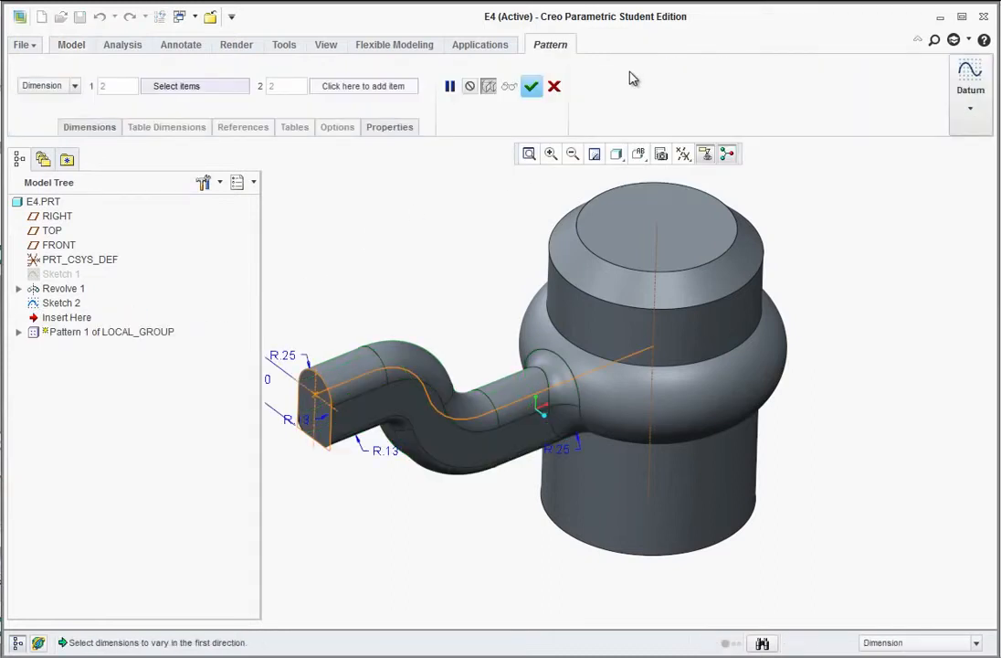
pyautogui.click(76, 86)
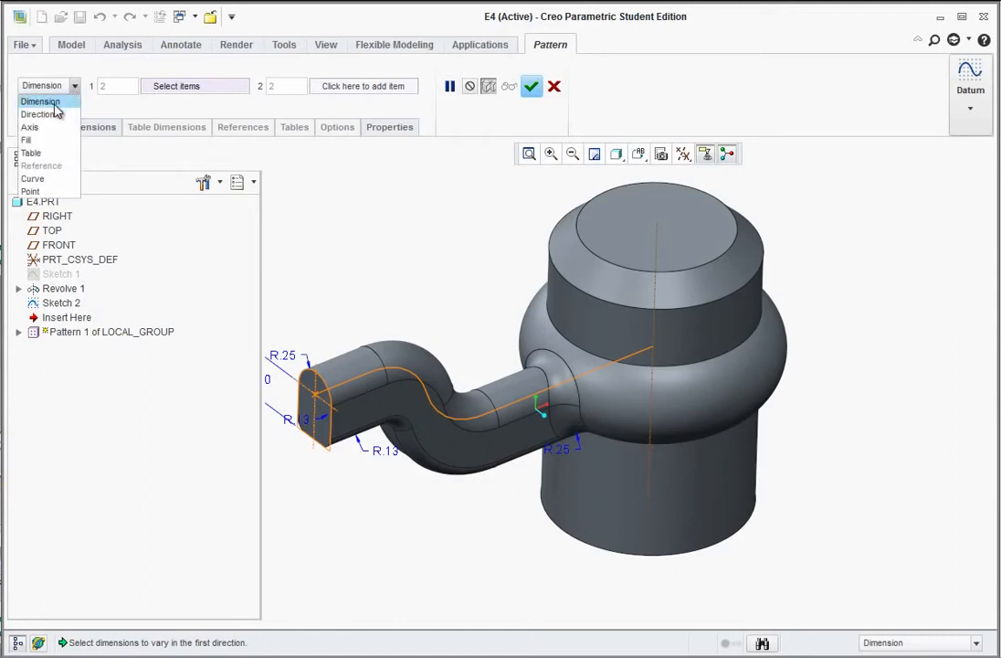
pyautogui.click(32, 128)
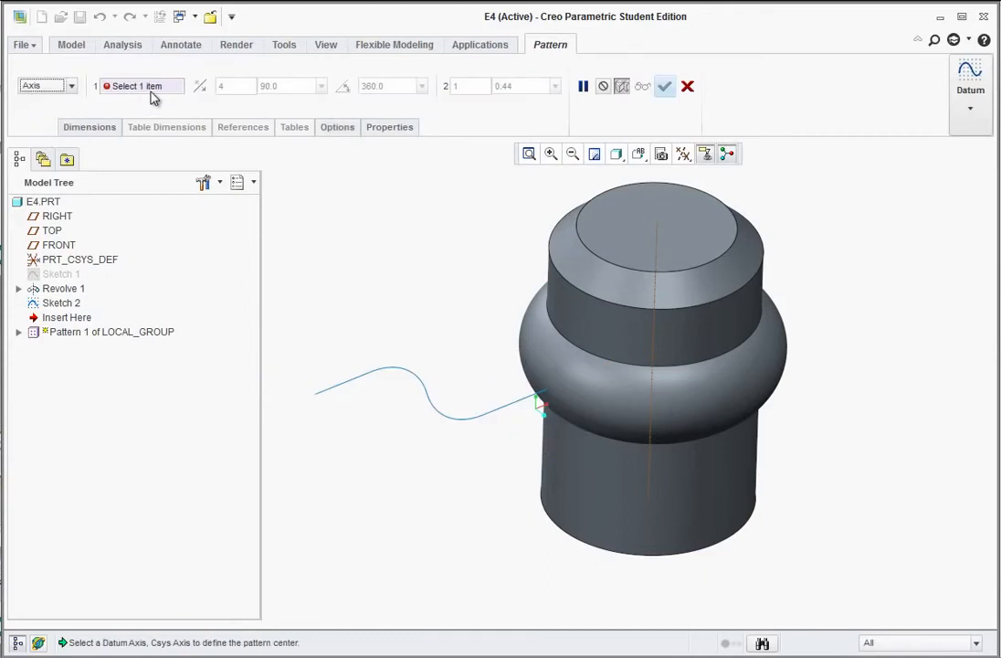
pyautogui.click(656, 346)
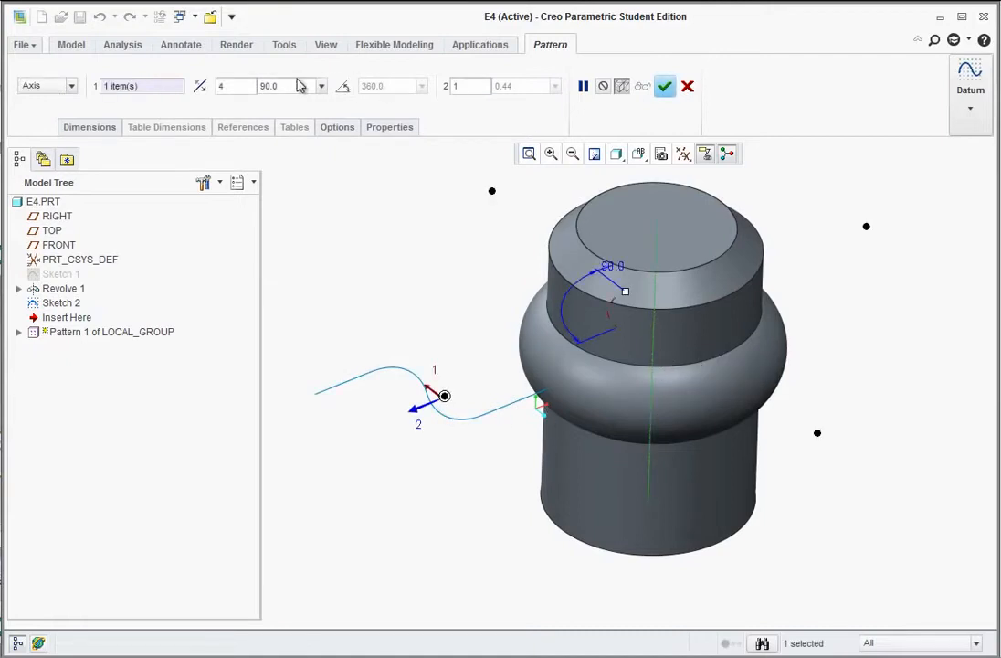
# - Set the axis pattern to 3 members at an angular spacing of 360/3 and complete it
pyautogui.doubleClick(229, 85)
pyautogui.write('3')
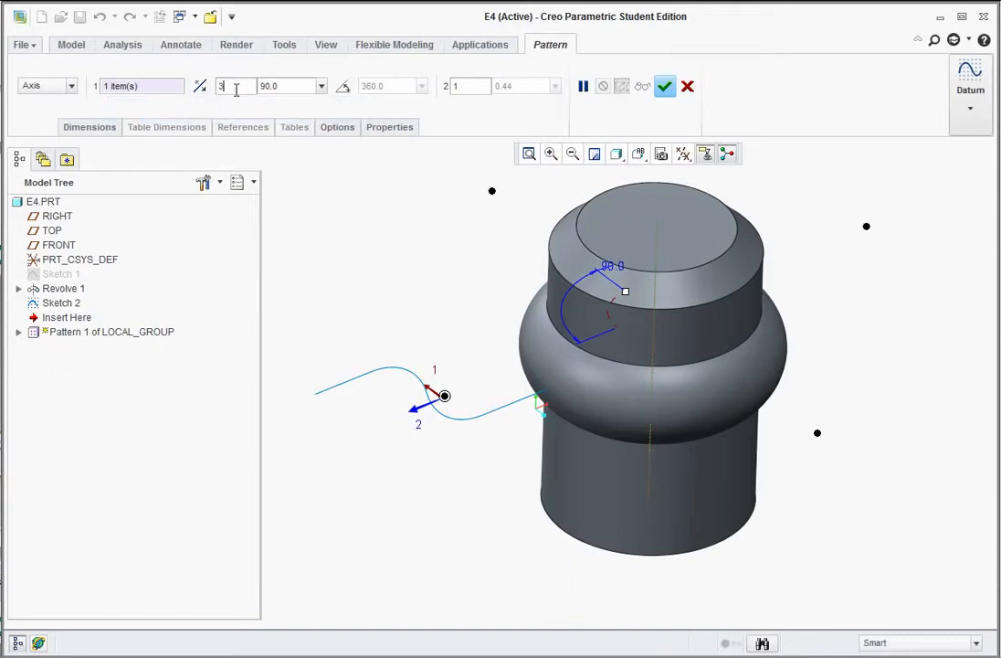
pyautogui.doubleClick(282, 87)
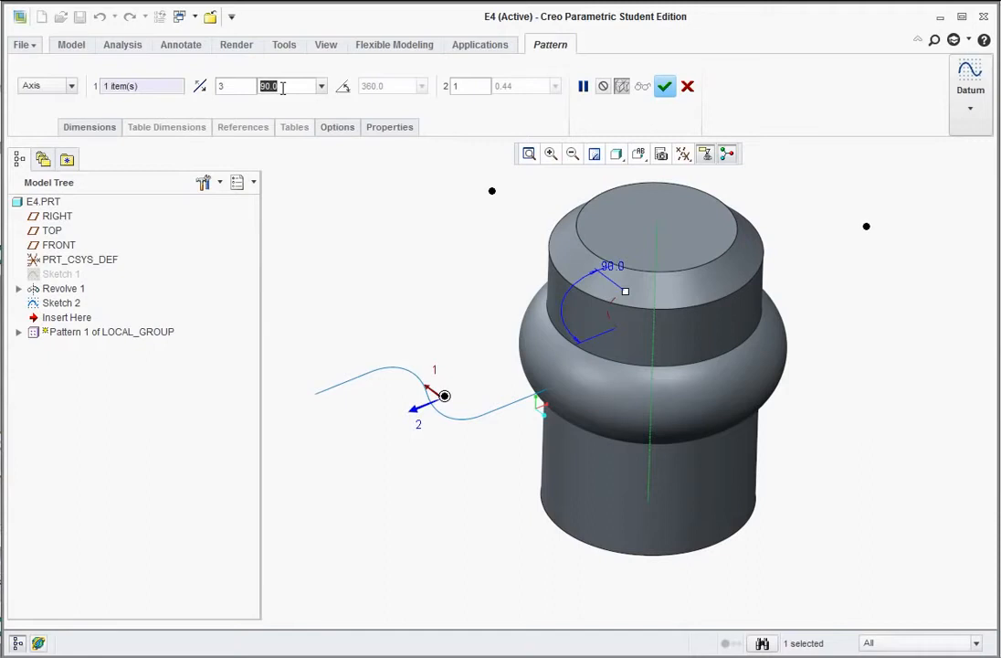
pyautogui.write('360/3')
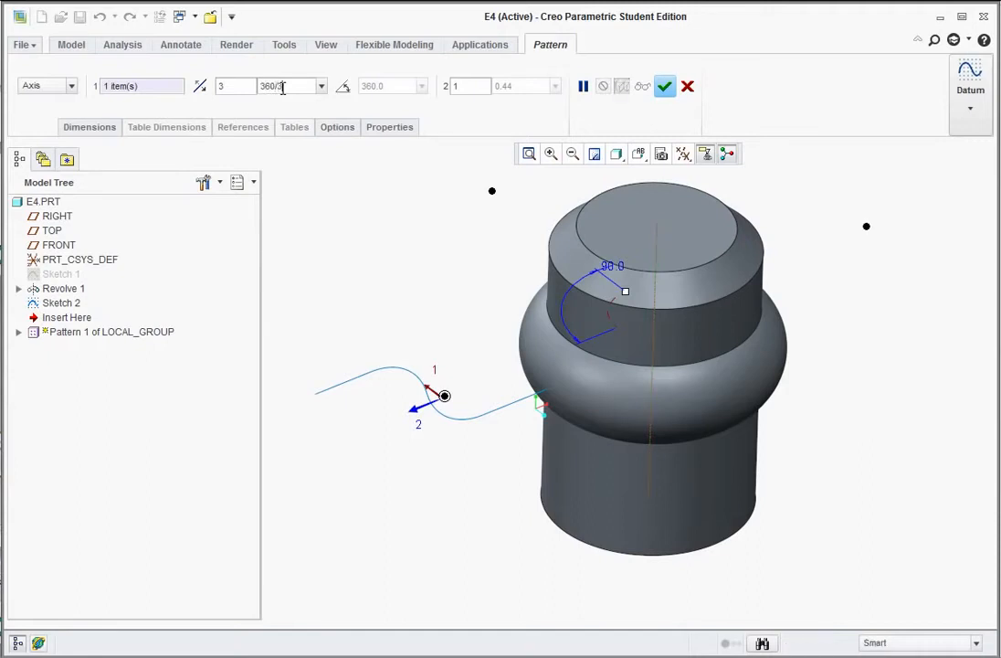
pyautogui.press('Return')
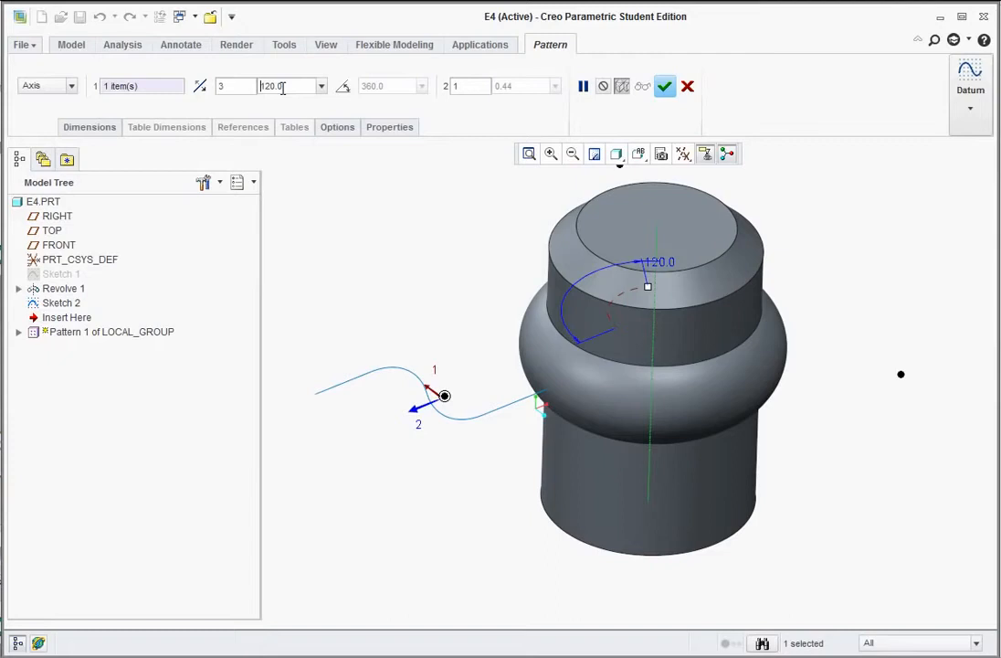
pyautogui.click(664, 88)
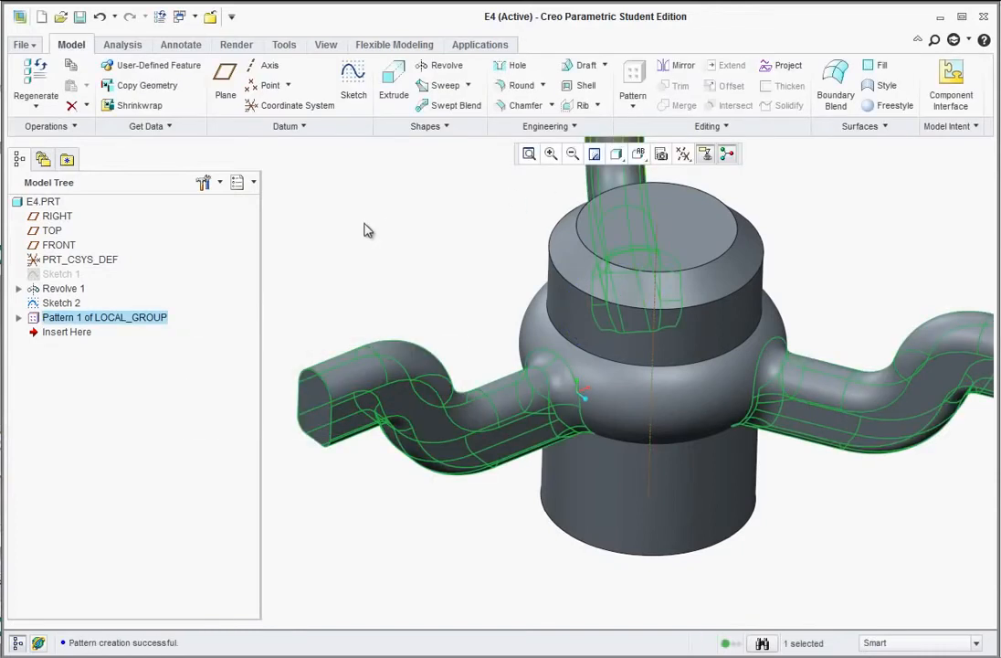
pyautogui.click(364, 230)
pyautogui.scroll(-4, 411, 352)
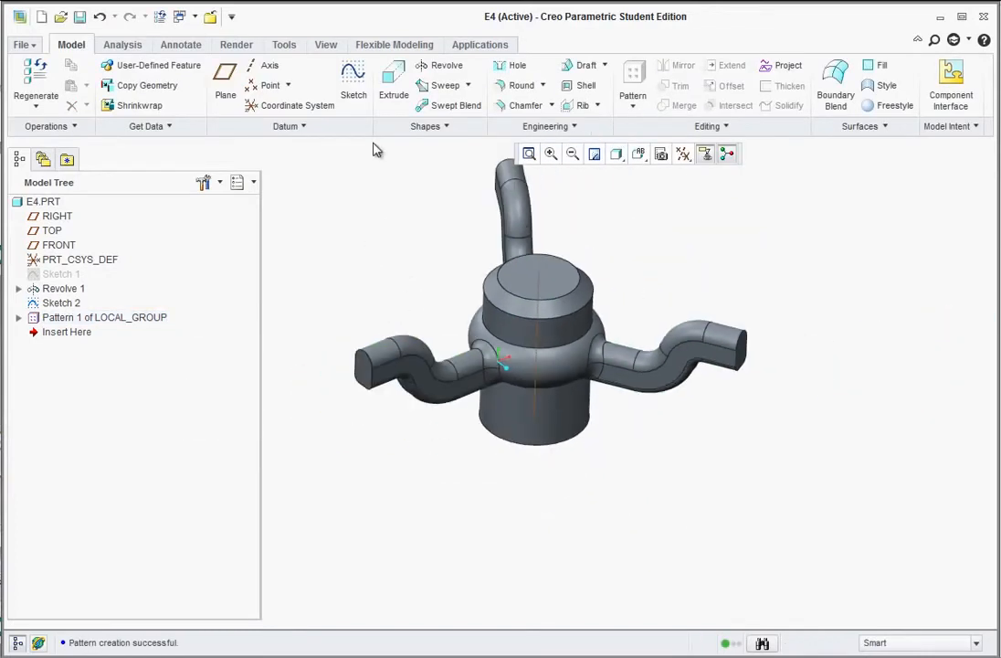
pyautogui.scroll(2, 375, 149)
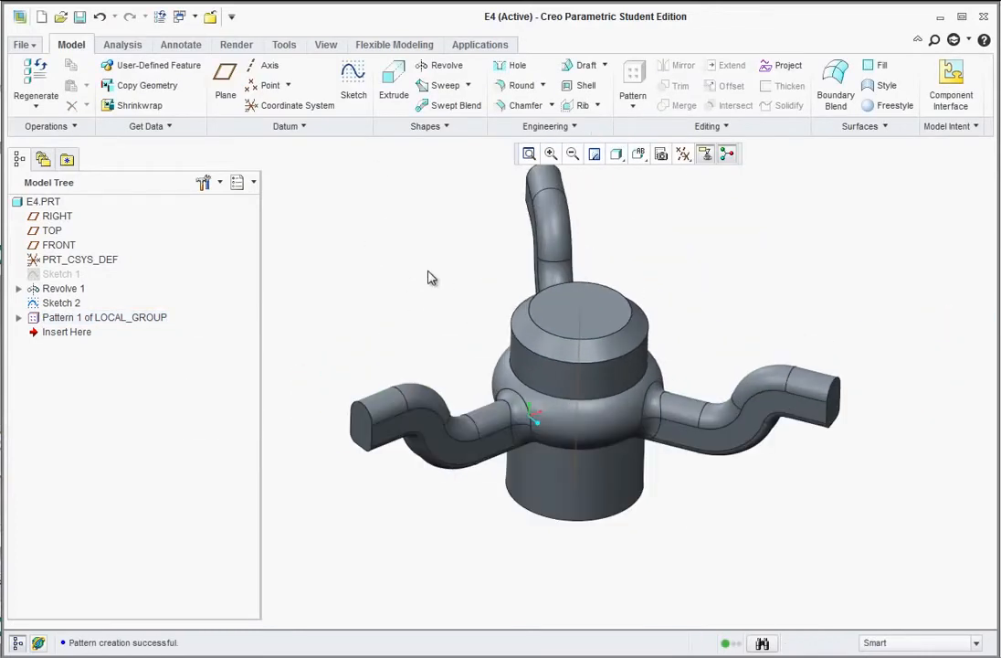
# - Start a new sketch on the FRONT plane and orient the model to the saved FRONT view
pyautogui.click(52, 245)
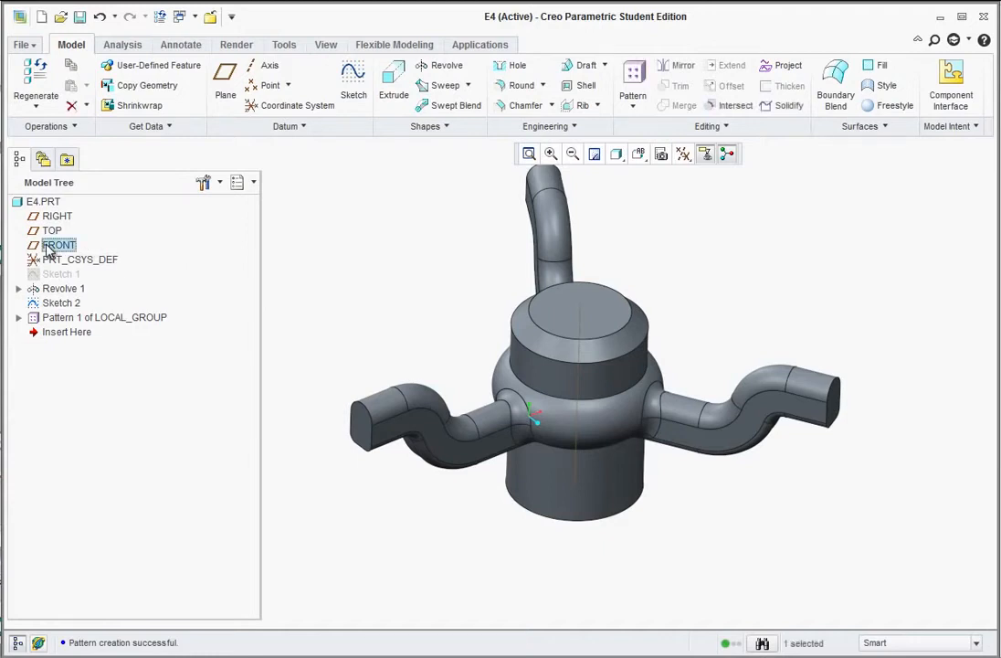
pyautogui.click(353, 98)
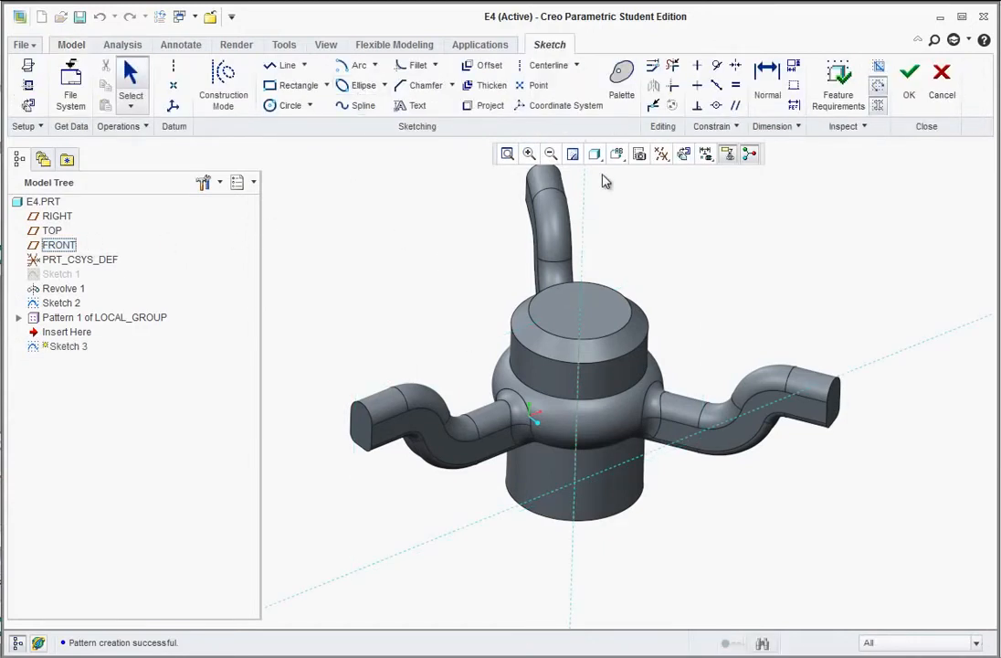
pyautogui.click(617, 154)
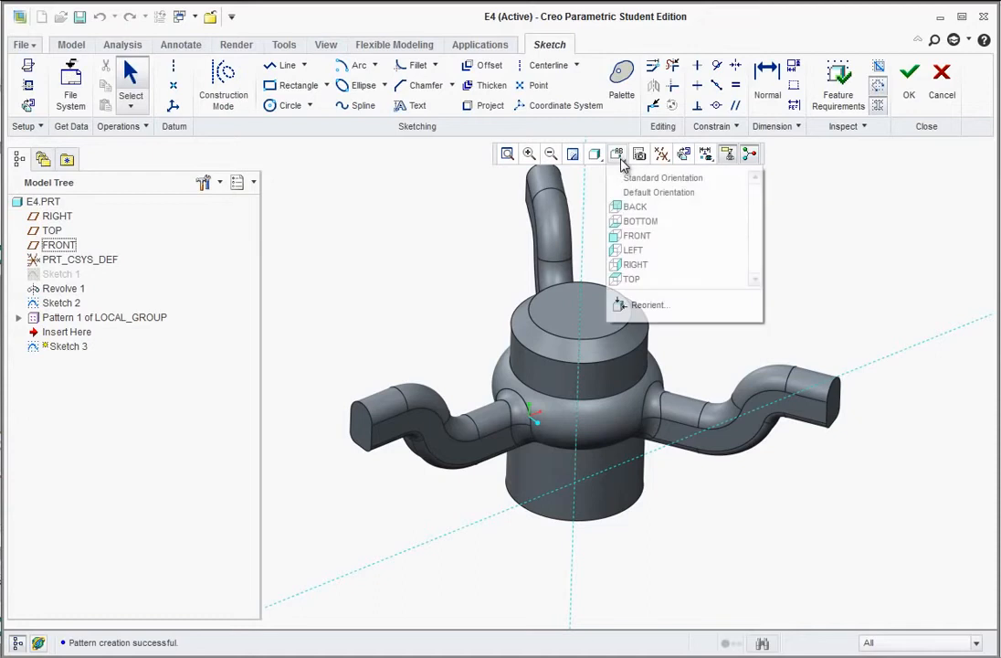
pyautogui.click(617, 236)
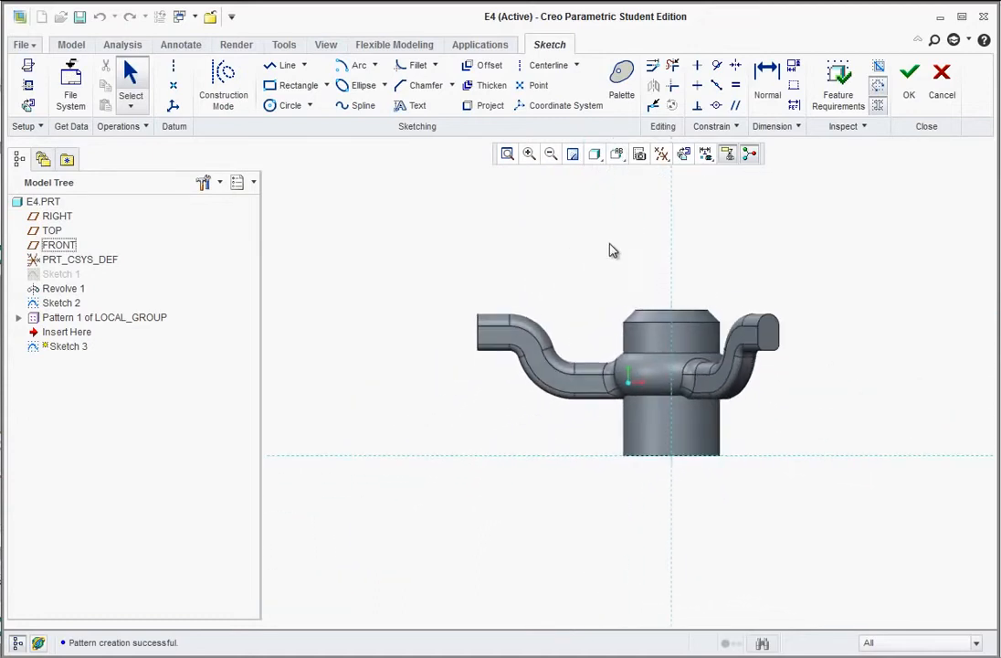
# - Add the outer end face of the curved spoke as a reference for the new sketch
pyautogui.scroll(-5, 517, 330)
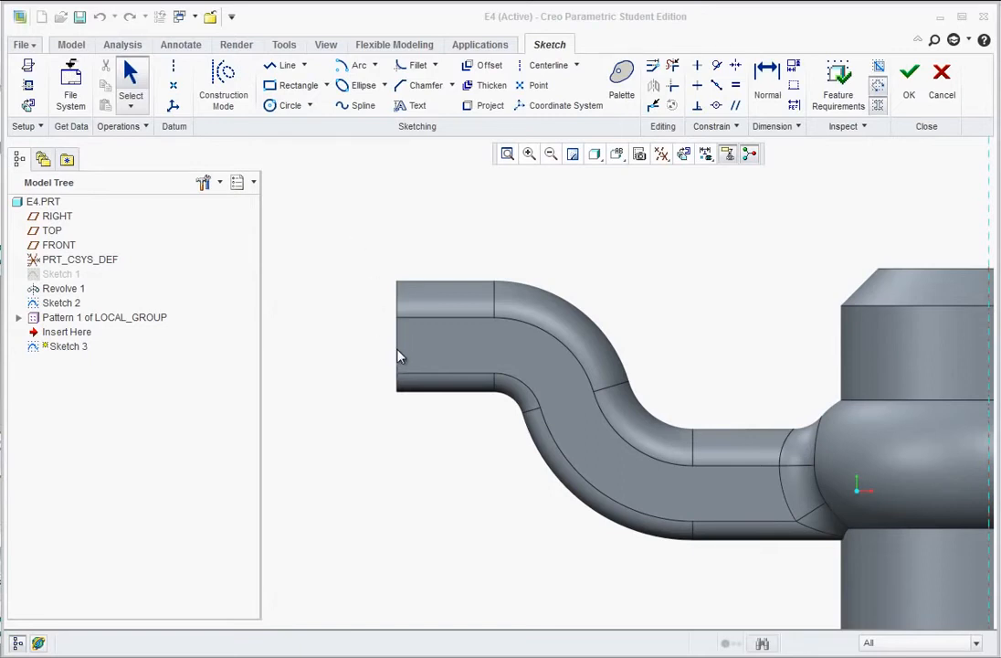
pyautogui.click(29, 85)
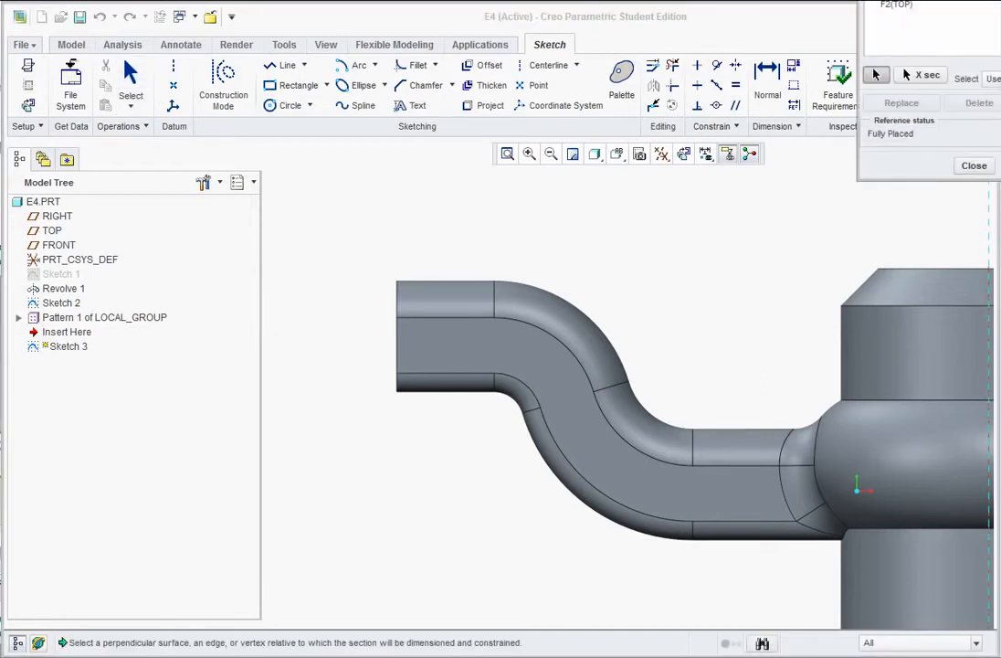
pyautogui.moveTo(926, 0); pyautogui.dragTo(797, 45)
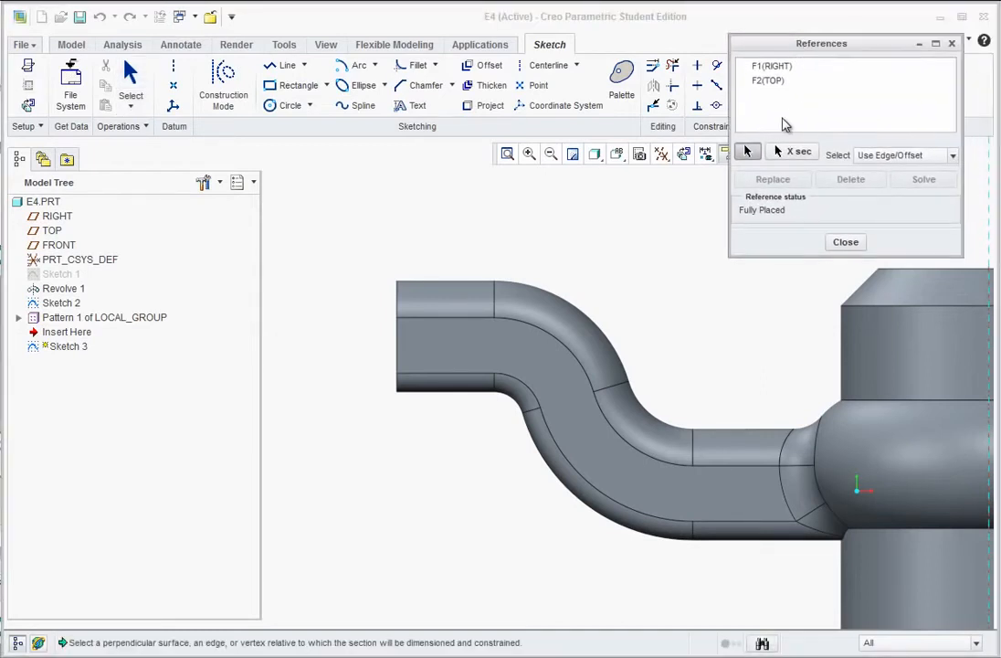
pyautogui.click(400, 356)
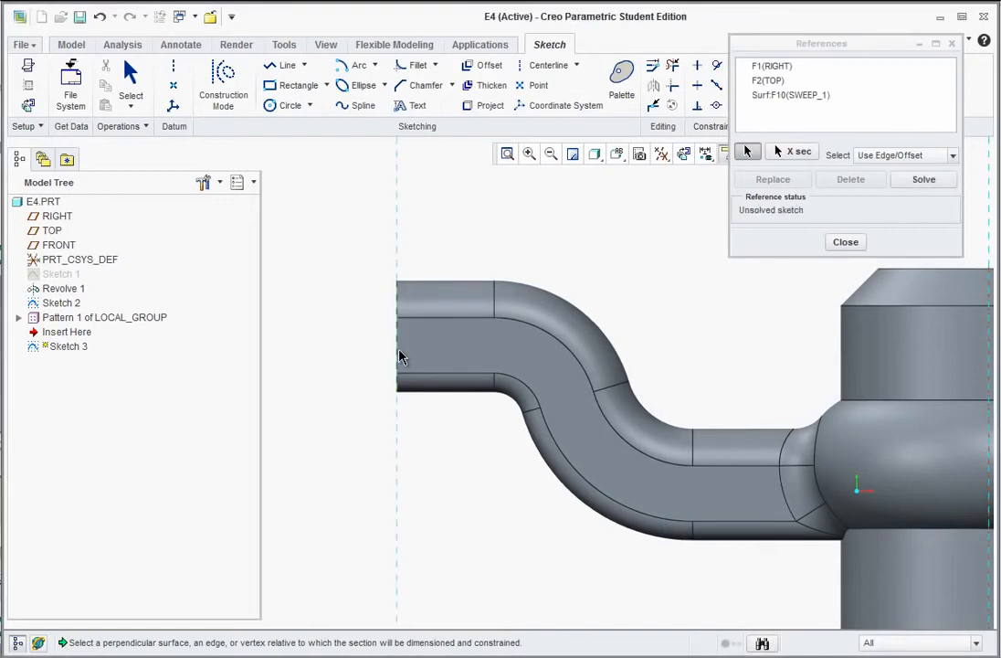
pyautogui.click(847, 243)
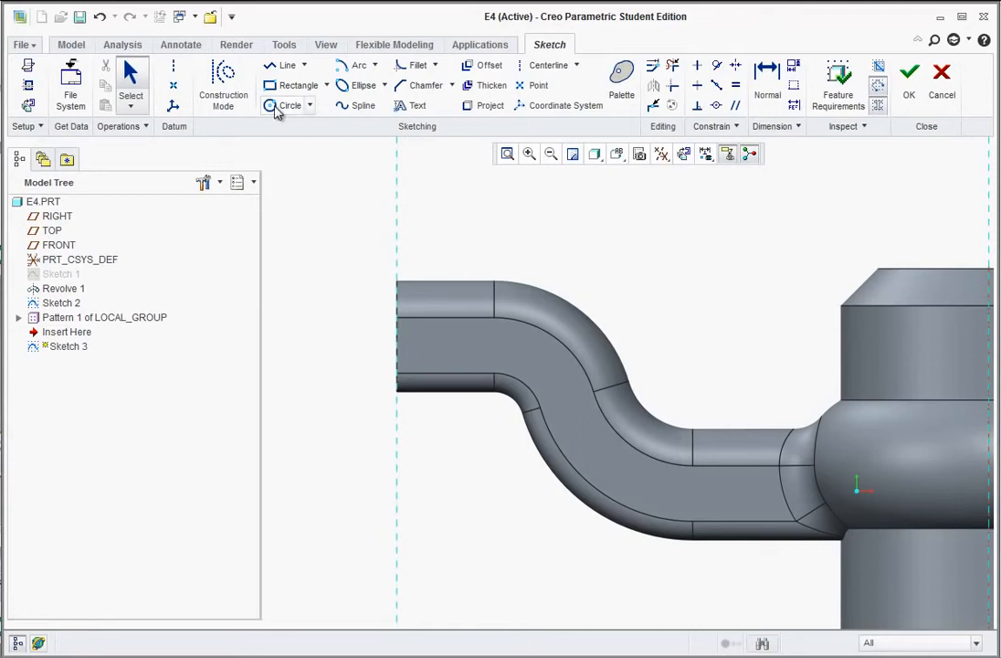
# - Draw a circle centred on the spoke-end reference line and set its diameter to 1.00
pyautogui.click(277, 107)
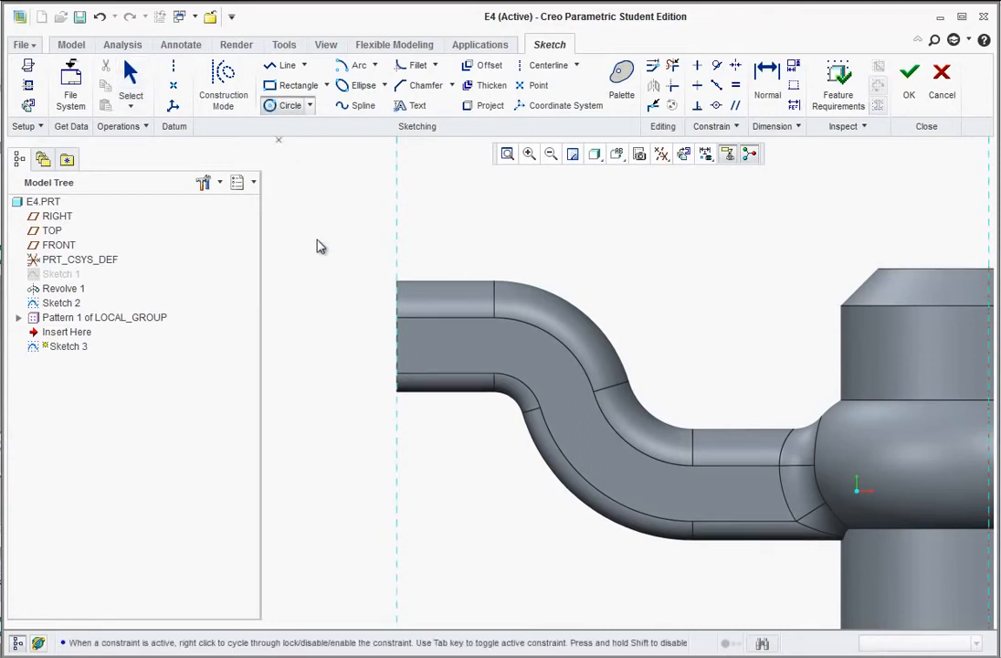
pyautogui.click(397, 342)
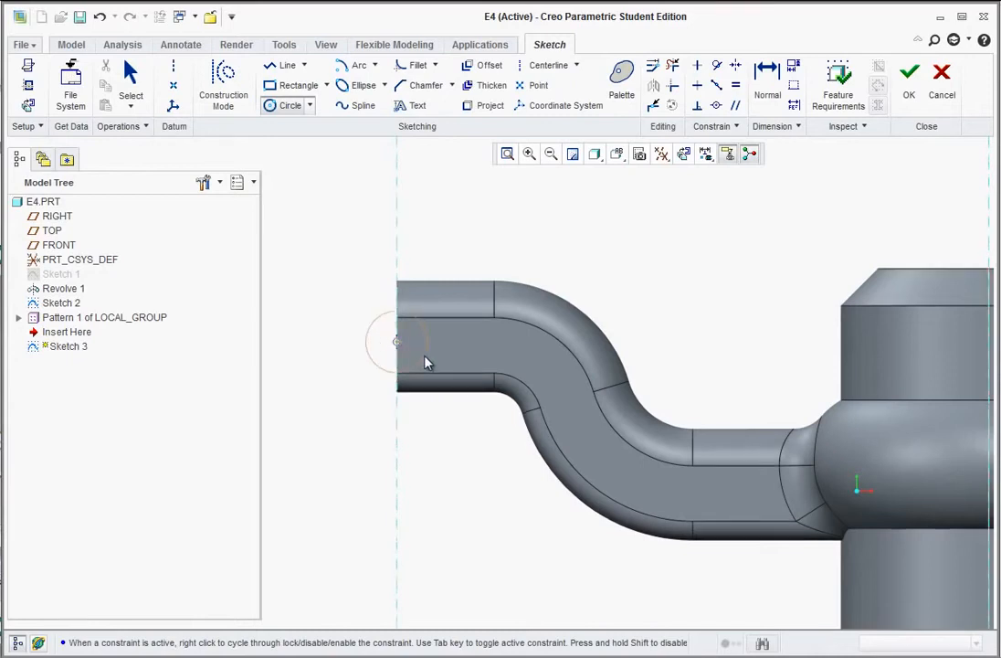
pyautogui.click(487, 375)
pyautogui.middleClick(505, 241)
pyautogui.scroll(2, 508, 331)
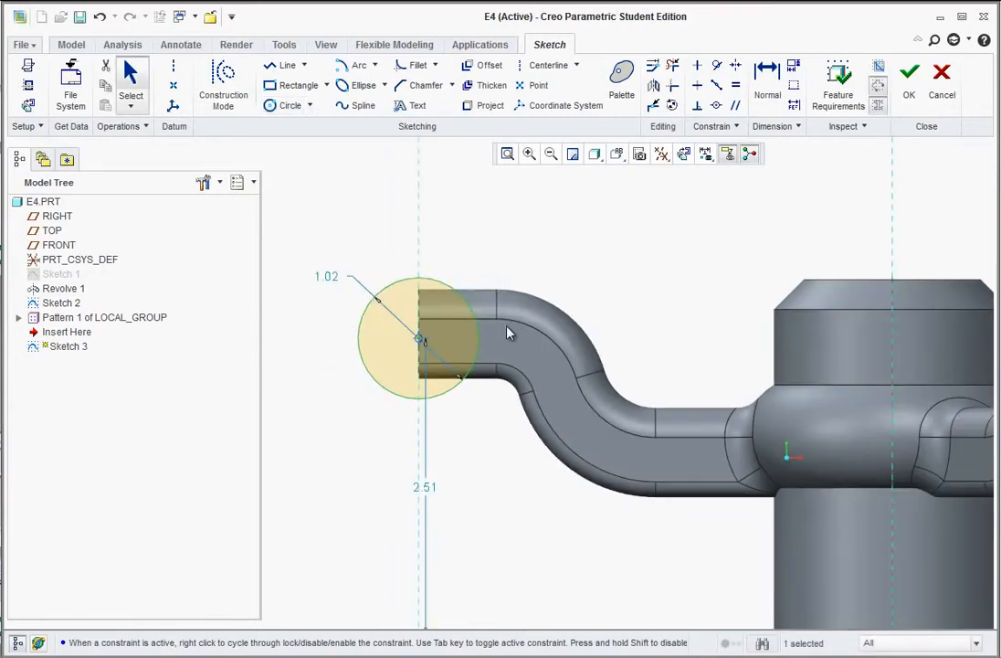
pyautogui.doubleClick(328, 278)
pyautogui.write('1')
pyautogui.press('Return')
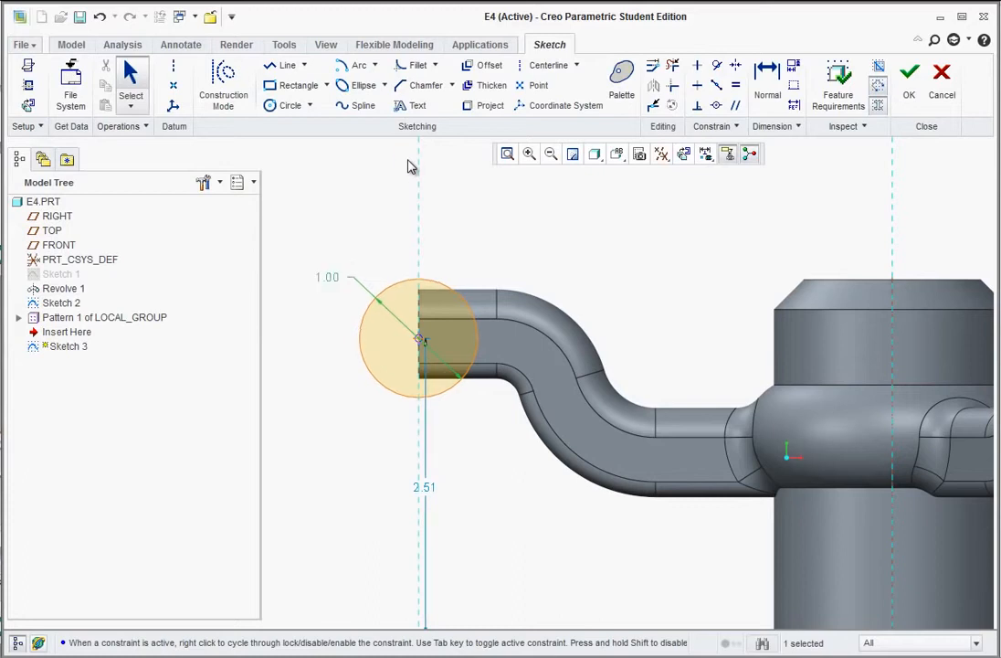
# - Check the exercise document and set the height of the circle's centre above the TOP reference to 2.50
pyautogui.scroll(-1, 454, 425)
pyautogui.scroll(2, 456, 431)
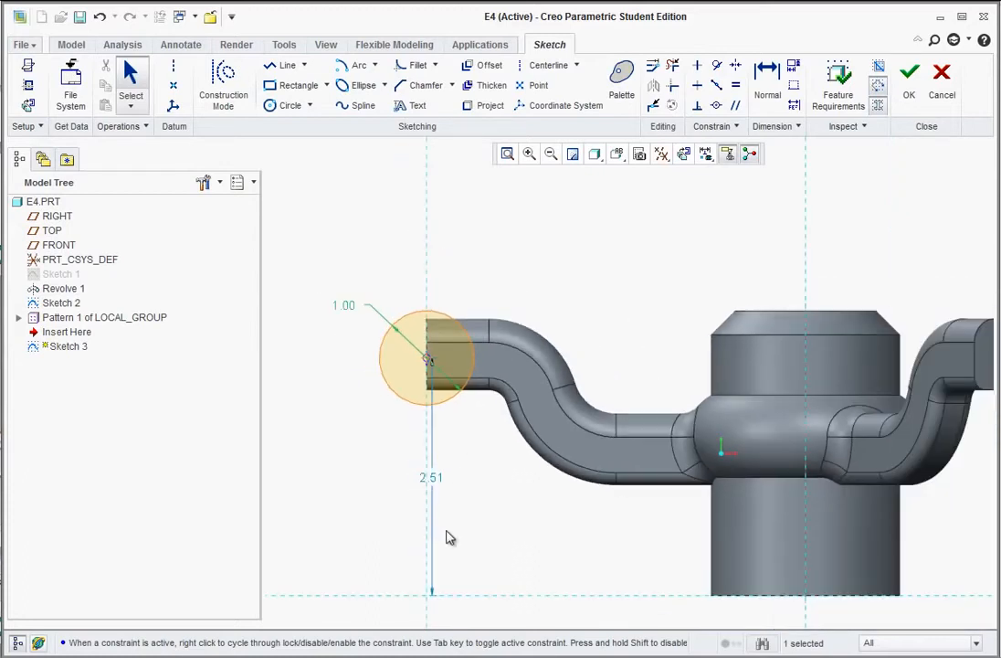
pyautogui.hotkey('alt', 'Tab')
pyautogui.scroll(-5, 87, 356)
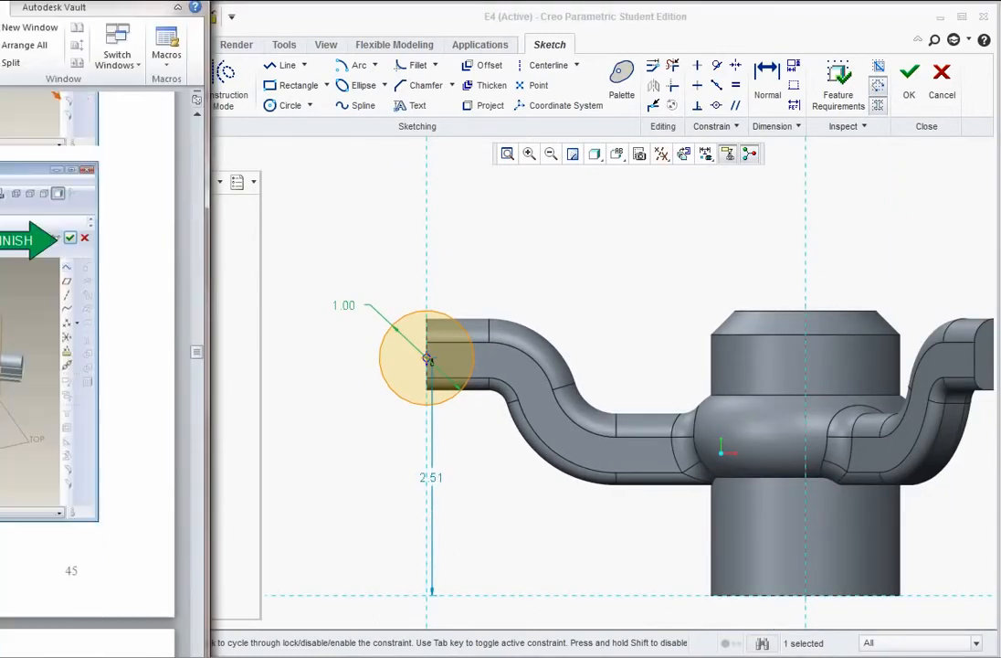
pyautogui.scroll(-5, 87, 365)
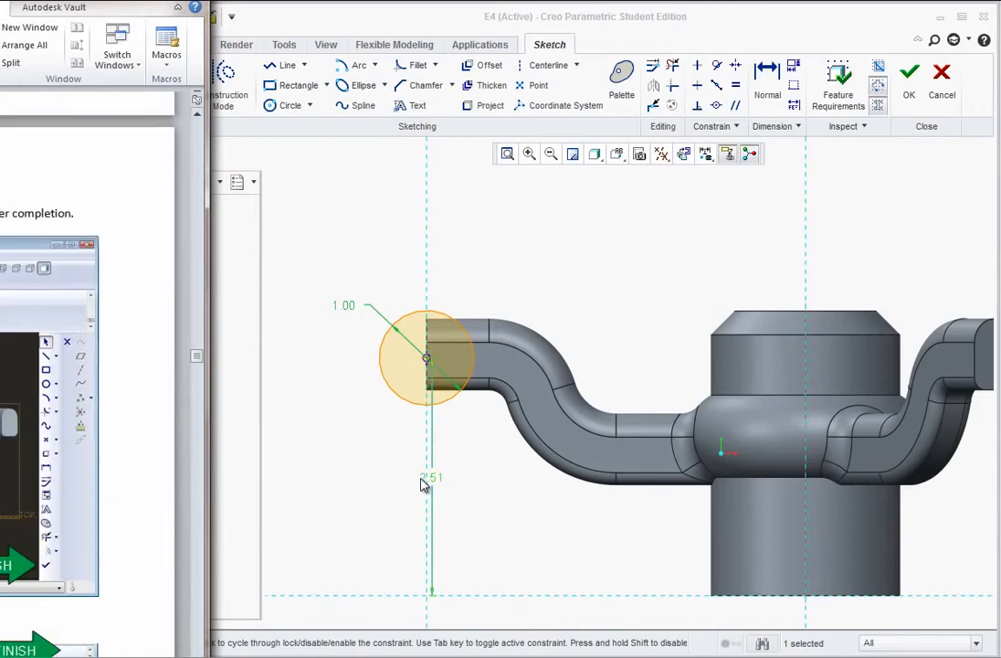
pyautogui.doubleClick(430, 477)
pyautogui.write('2.5')
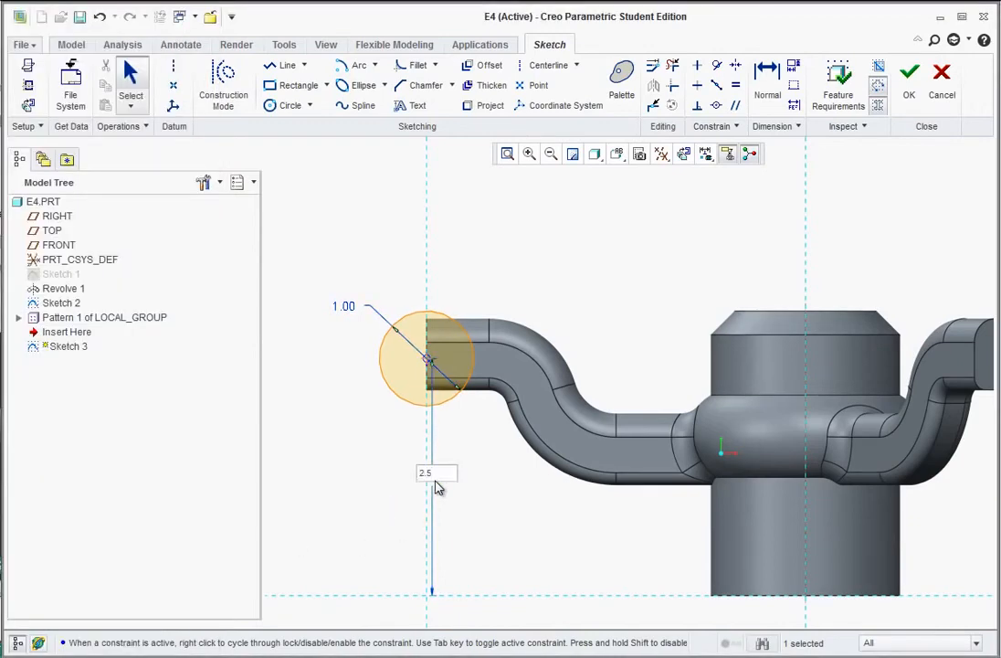
pyautogui.press('Return')
# - Complete the sketch and revolve the circle 360 degrees about the hub's central axis to form the rim
pyautogui.moveTo(558, 306)
pyautogui.mouseDown(button='middle')
pyautogui.moveTo(543, 320)
pyautogui.moveTo(536, 355)
pyautogui.mouseUp(button='middle')
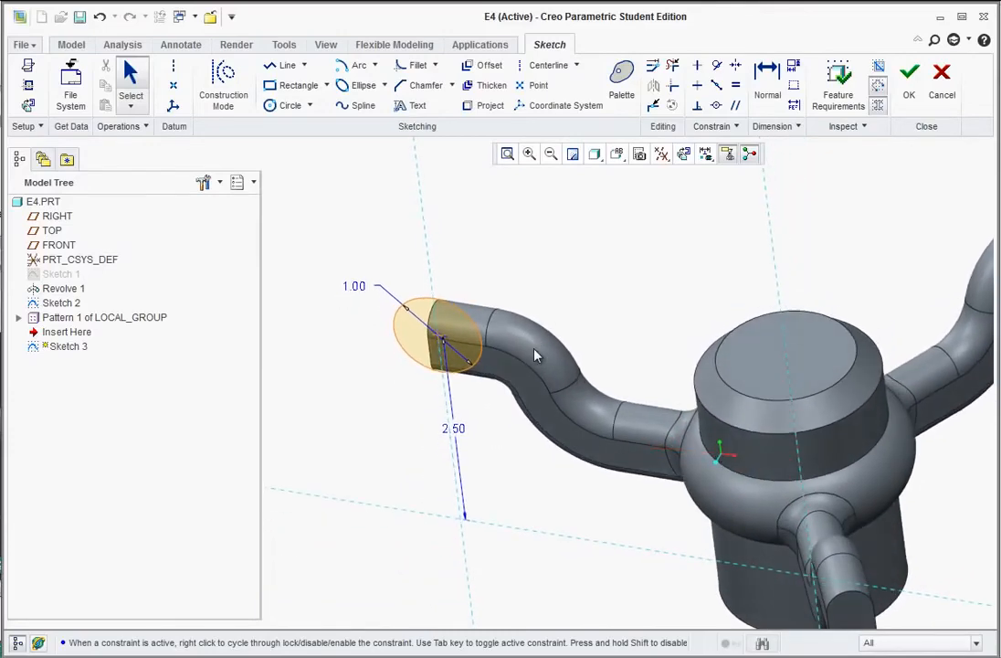
pyautogui.scroll(3, 535, 349)
pyautogui.scroll(-2, 762, 433)
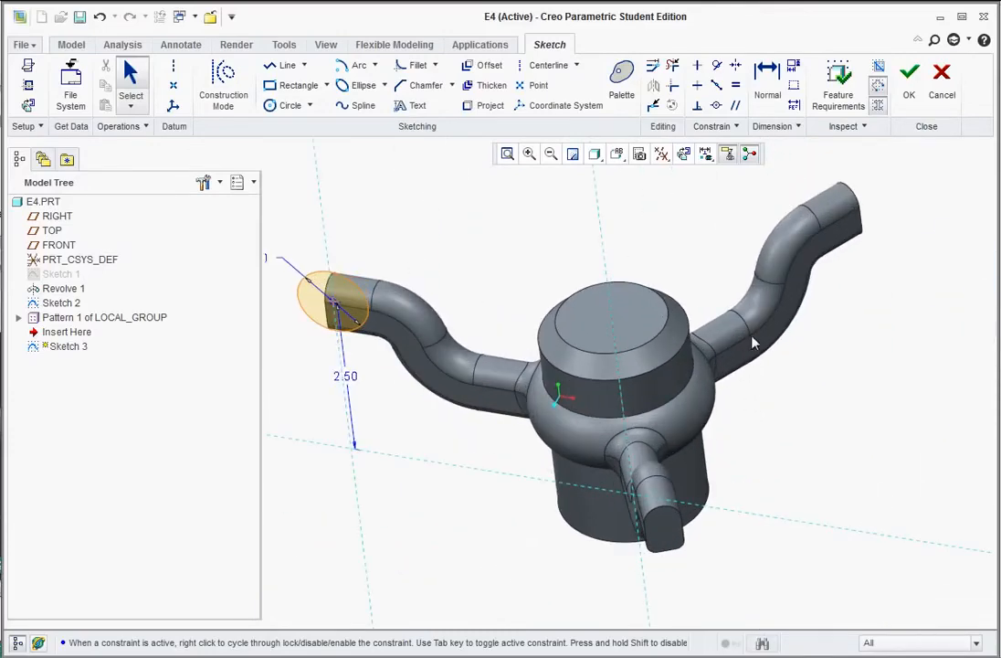
pyautogui.click(912, 82)
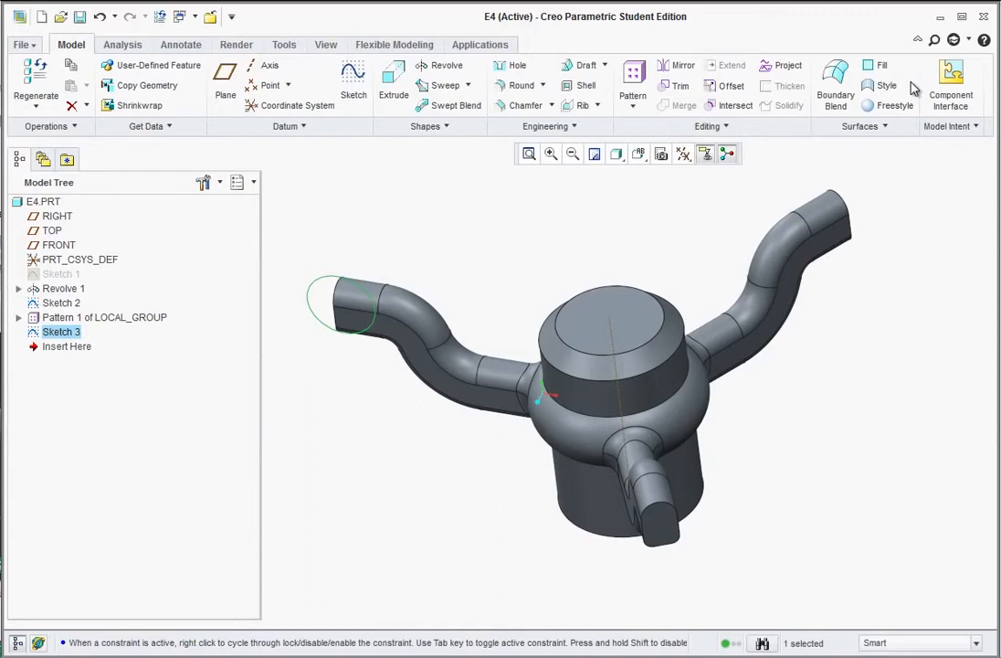
pyautogui.click(437, 73)
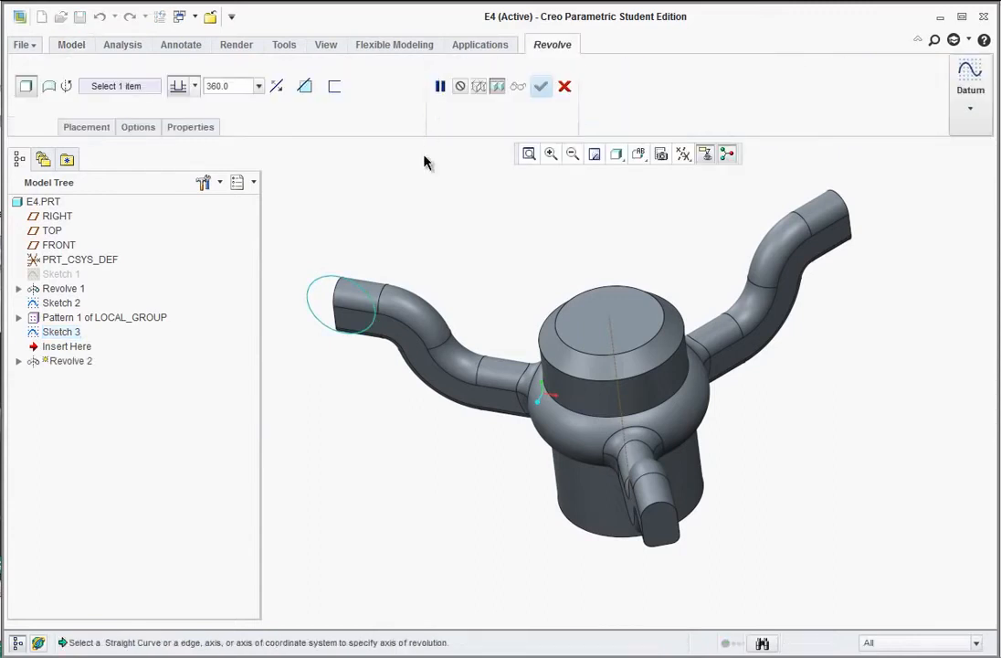
pyautogui.click(619, 388)
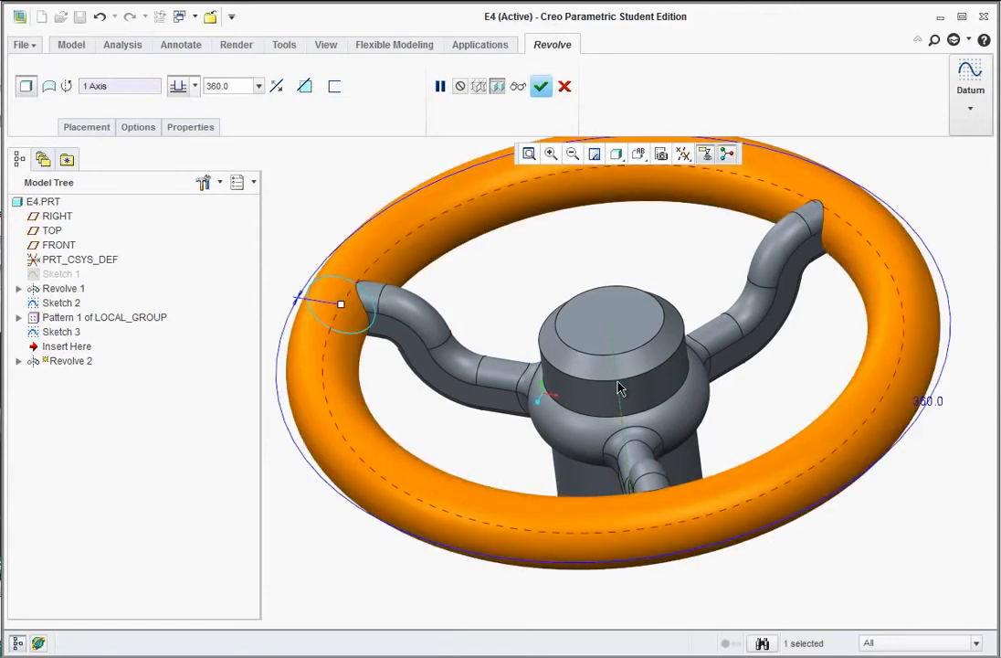
pyautogui.click(541, 89)
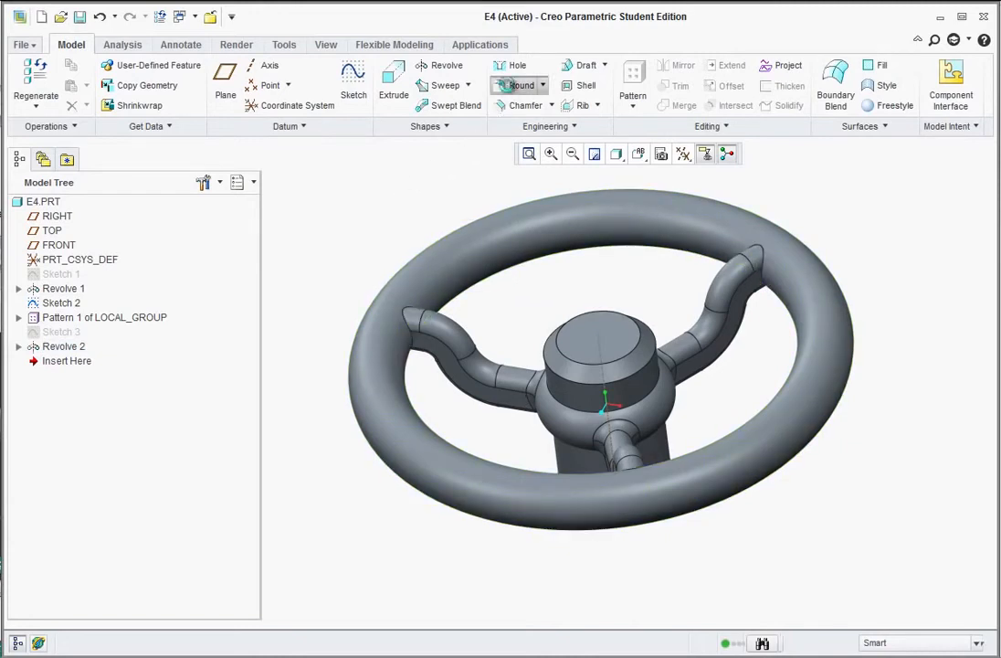
# - Round the three edges where the spokes meet the rim with a 0.25 radius
pyautogui.click(518, 85)
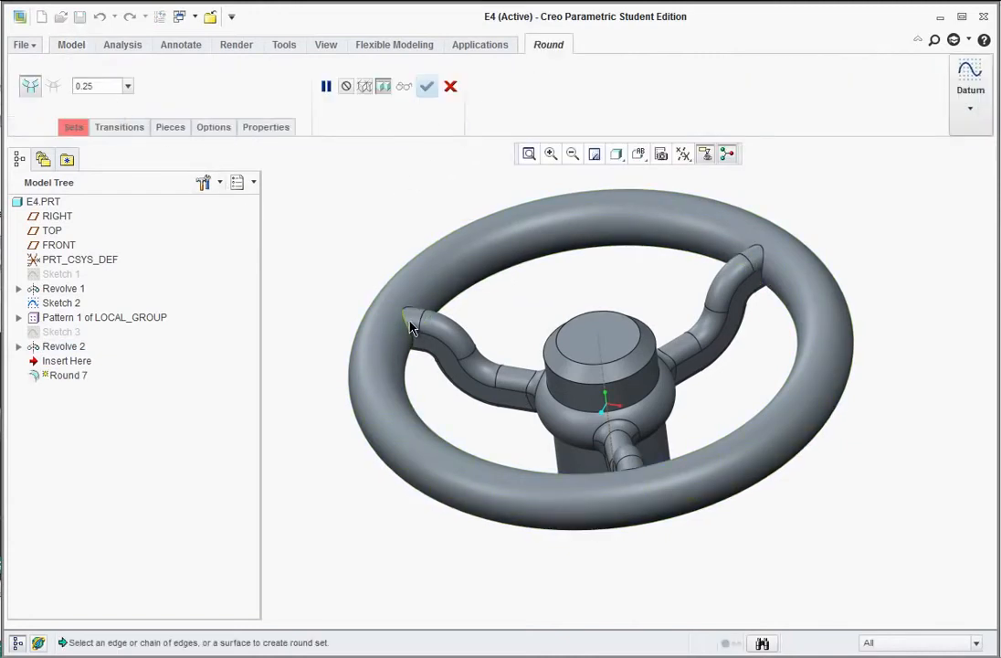
pyautogui.click(382, 344)
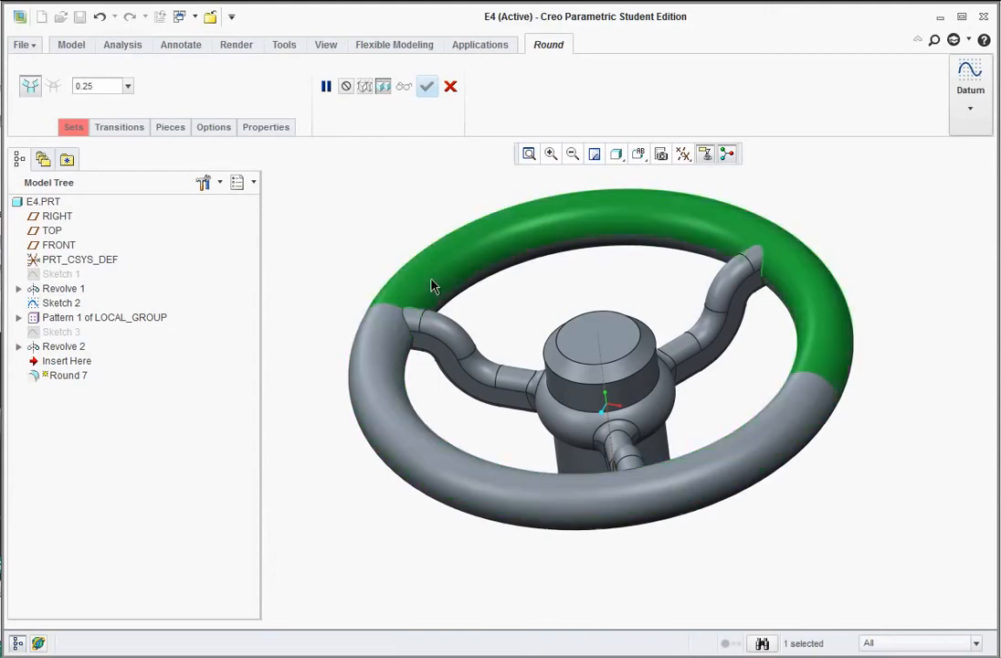
pyautogui.click(409, 327)
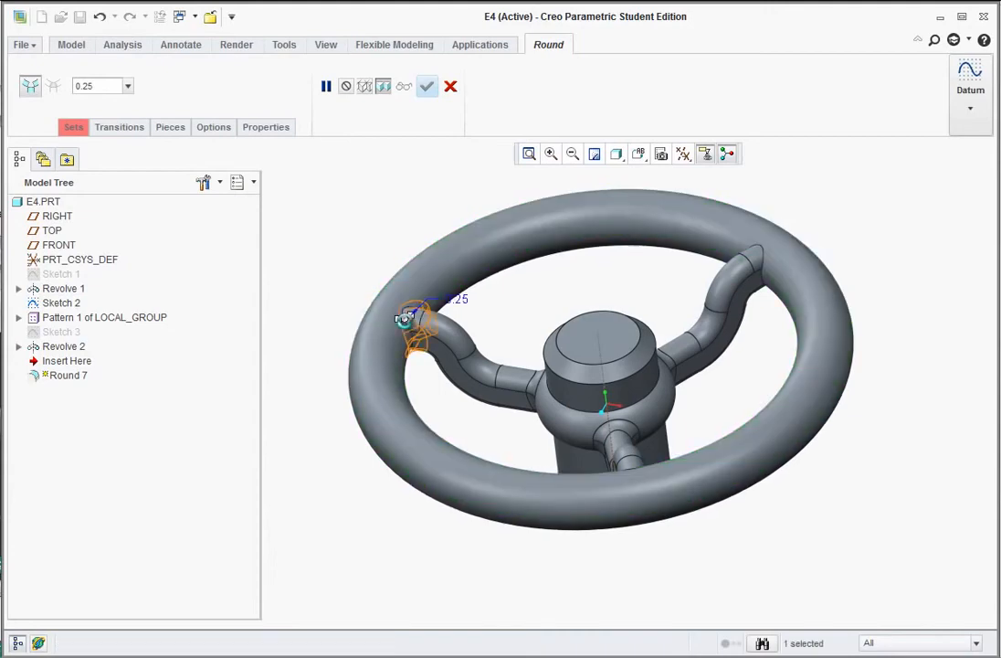
pyautogui.keyDown('ctrl'); pyautogui.click(764, 267); pyautogui.keyUp('ctrl')
pyautogui.moveTo(664, 430); pyautogui.dragTo(690, 516, button='middle')
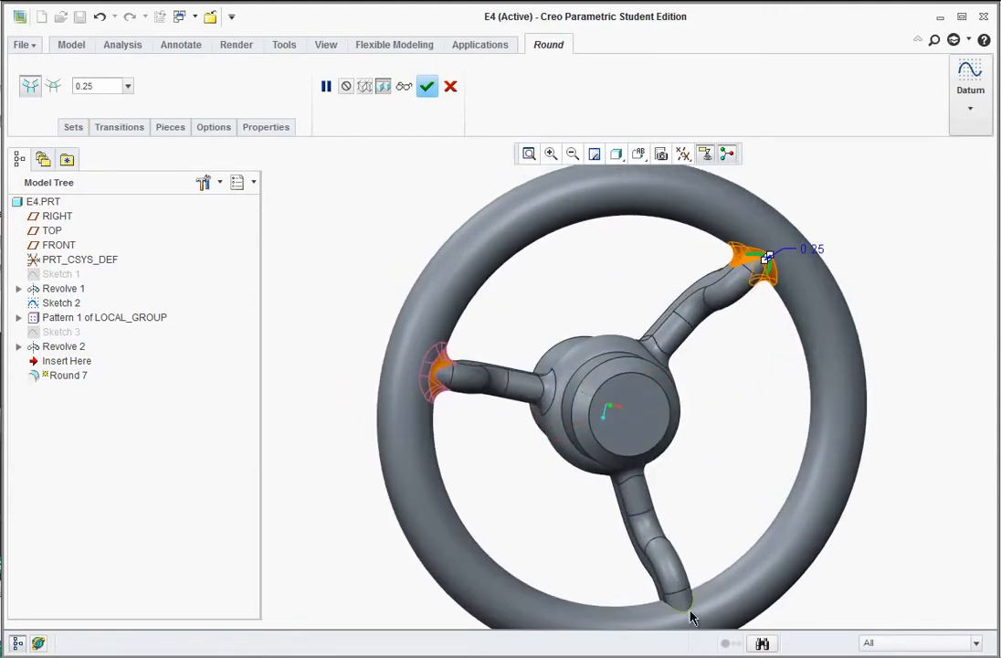
pyautogui.keyDown('ctrl'); pyautogui.click(689, 609); pyautogui.keyUp('ctrl')
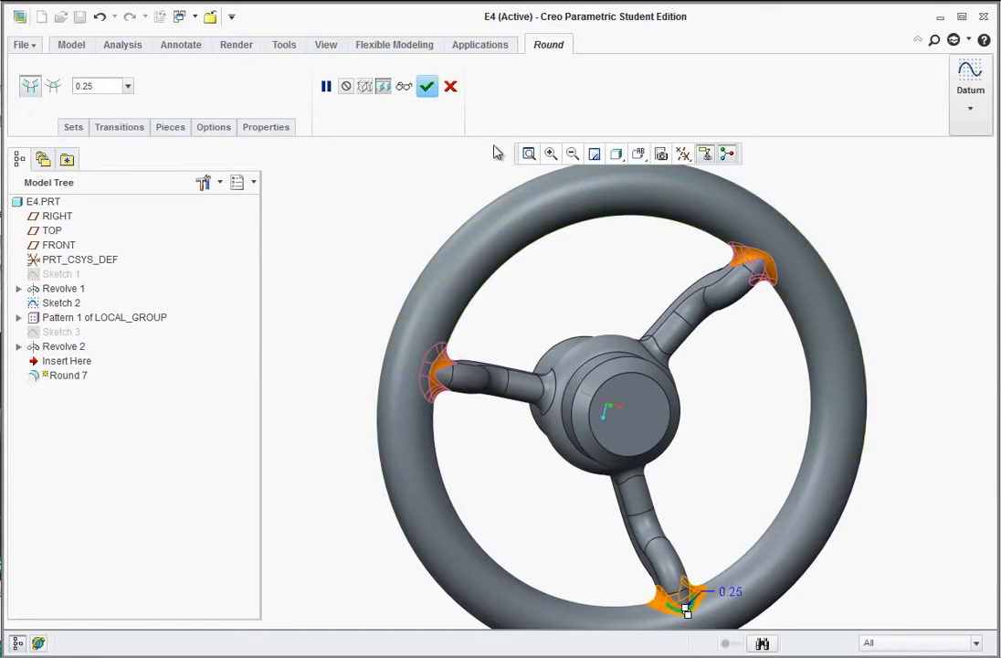
pyautogui.click(426, 86)
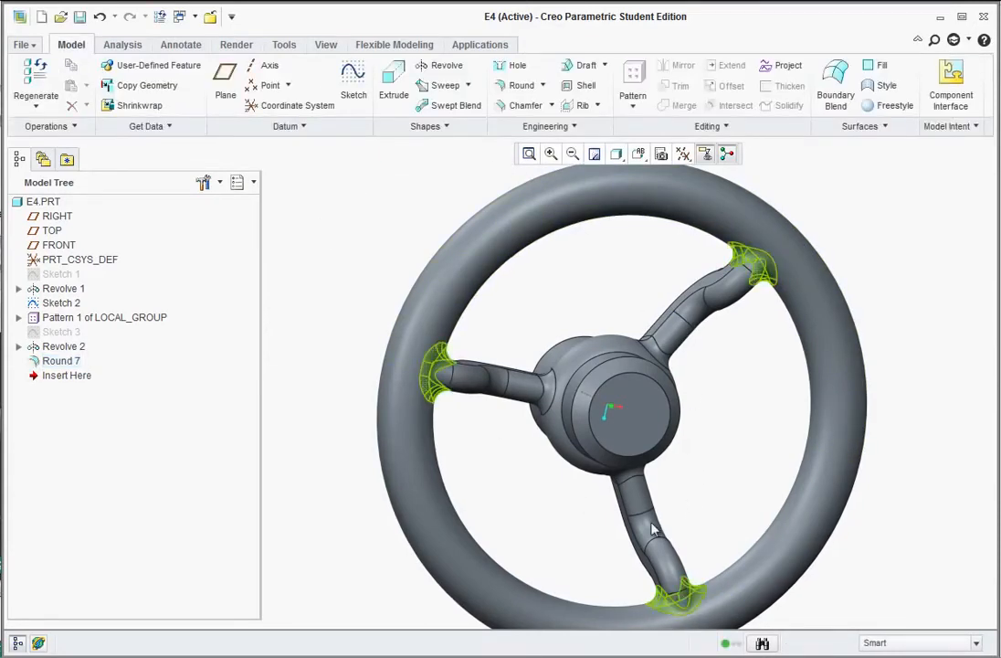
# - Start a standard threaded hole for the hub using the UNC thread series
pyautogui.moveTo(603, 365); pyautogui.dragTo(610, 472, button='middle')
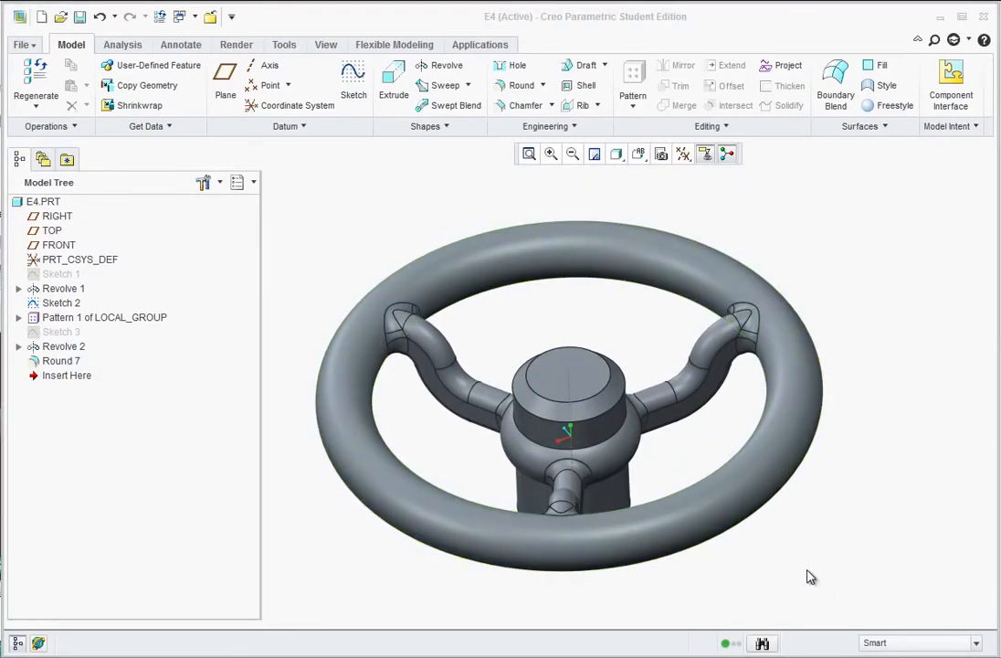
pyautogui.moveTo(808, 576); pyautogui.dragTo(776, 333, button='middle')
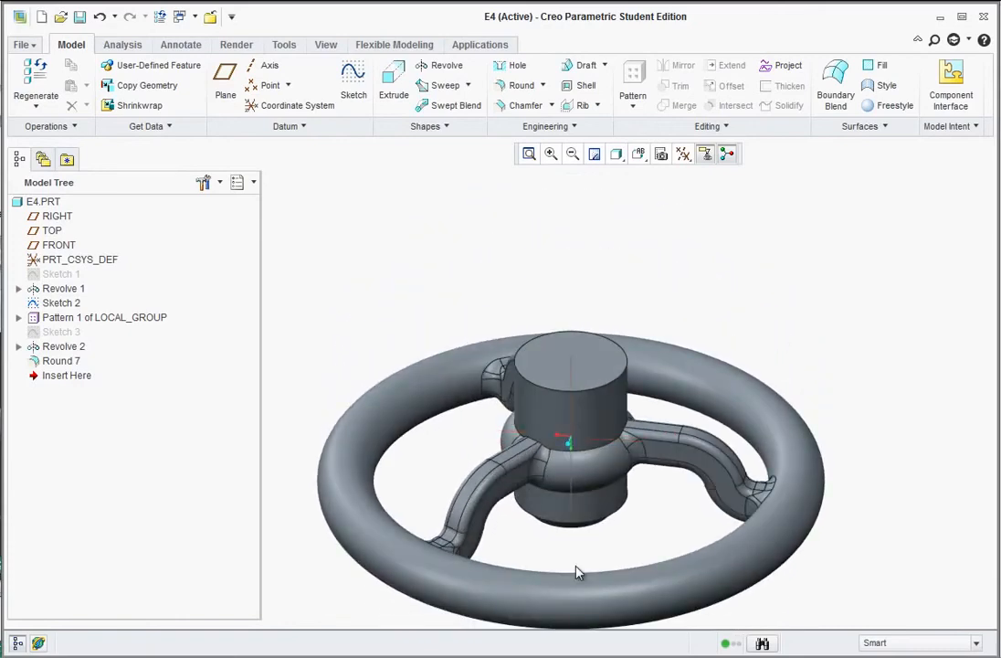
pyautogui.scroll(-2, 574, 517)
pyautogui.moveTo(567, 352); pyautogui.dragTo(560, 385, button='middle')
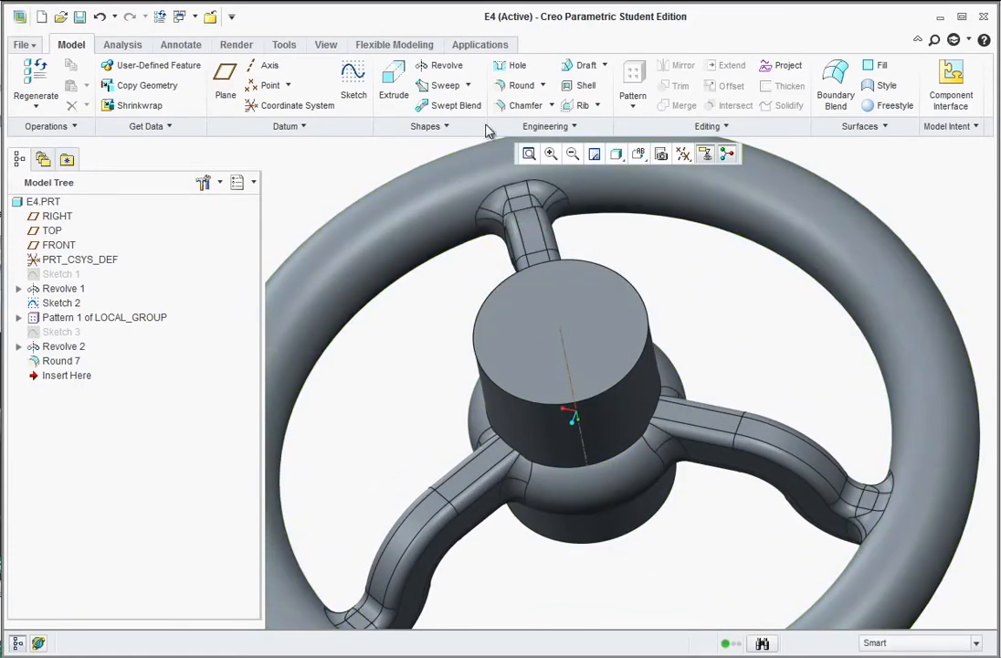
pyautogui.click(508, 66)
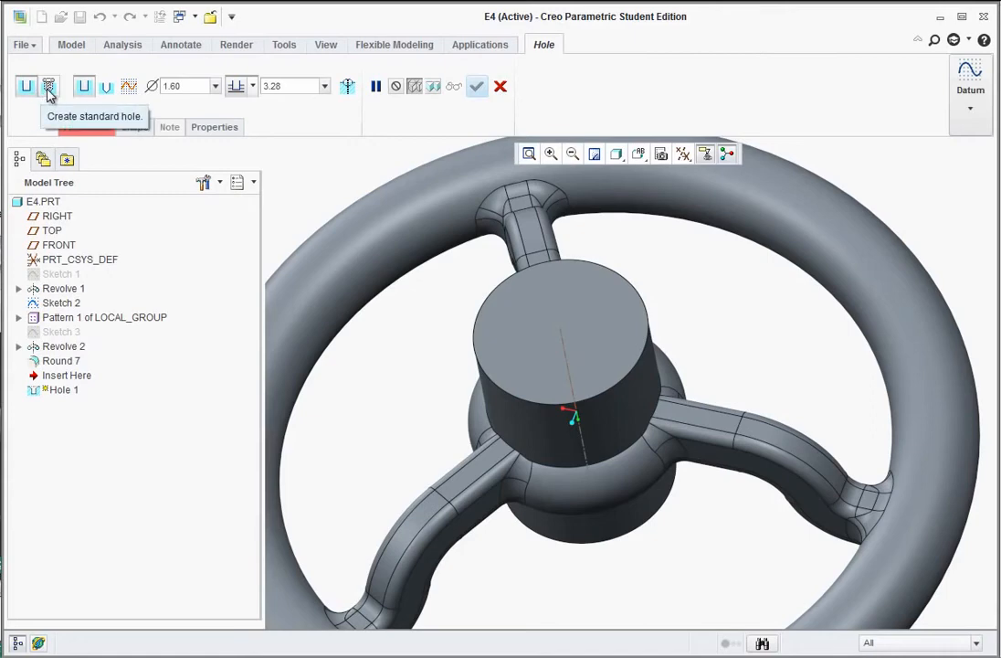
pyautogui.click(49, 87)
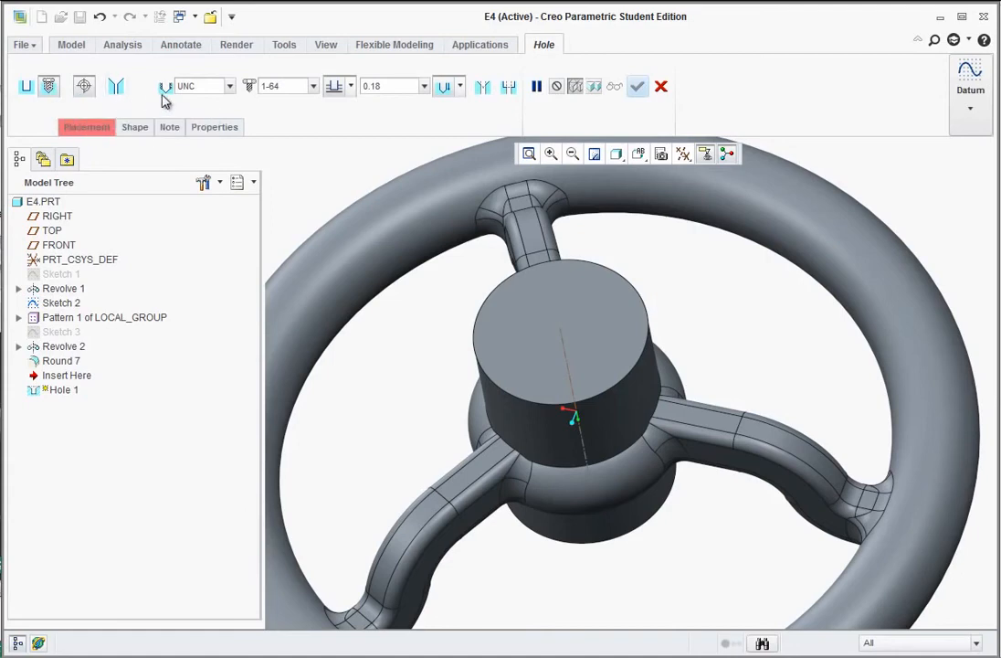
pyautogui.click(230, 88)
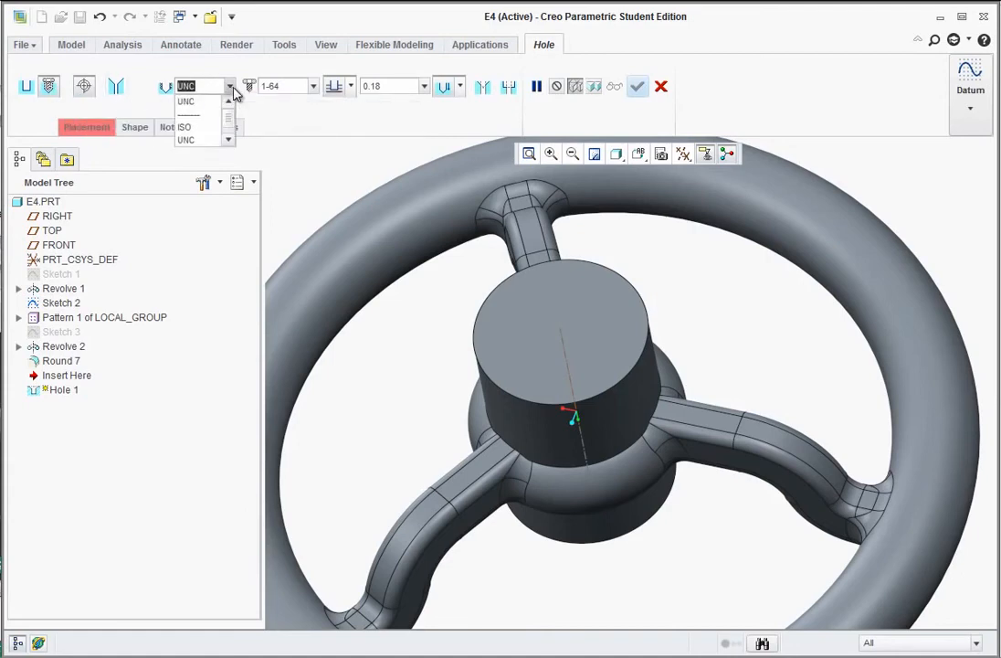
pyautogui.click(235, 94)
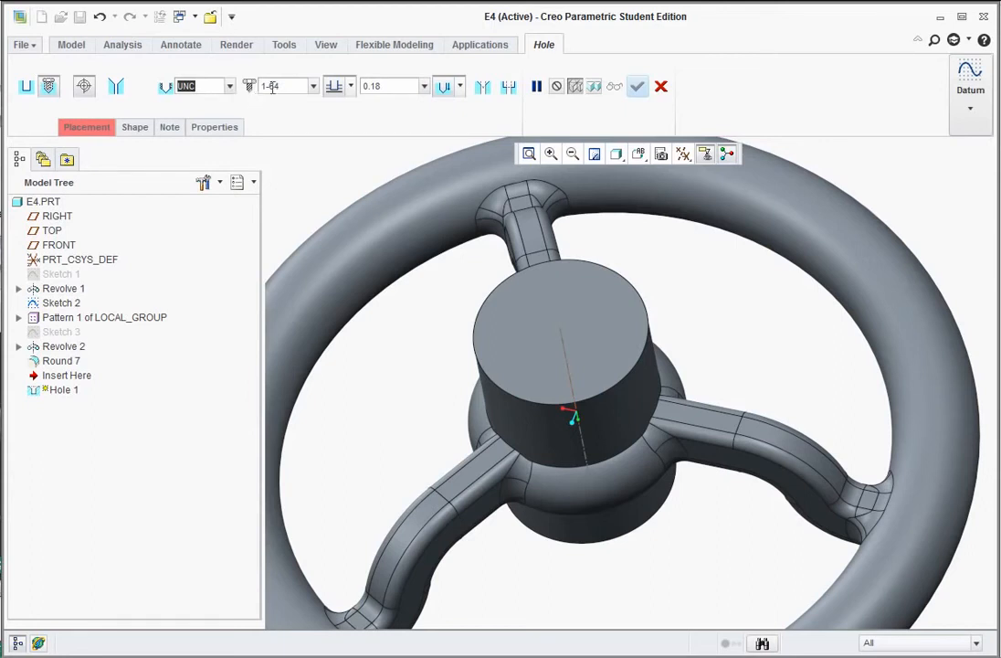
pyautogui.click(312, 86)
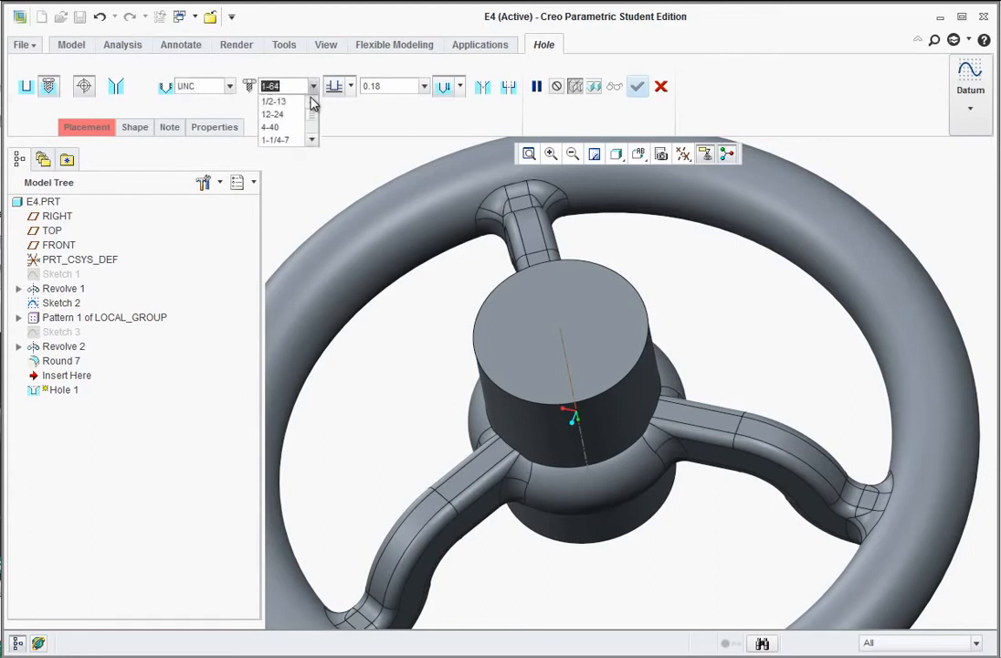
pyautogui.click(313, 89)
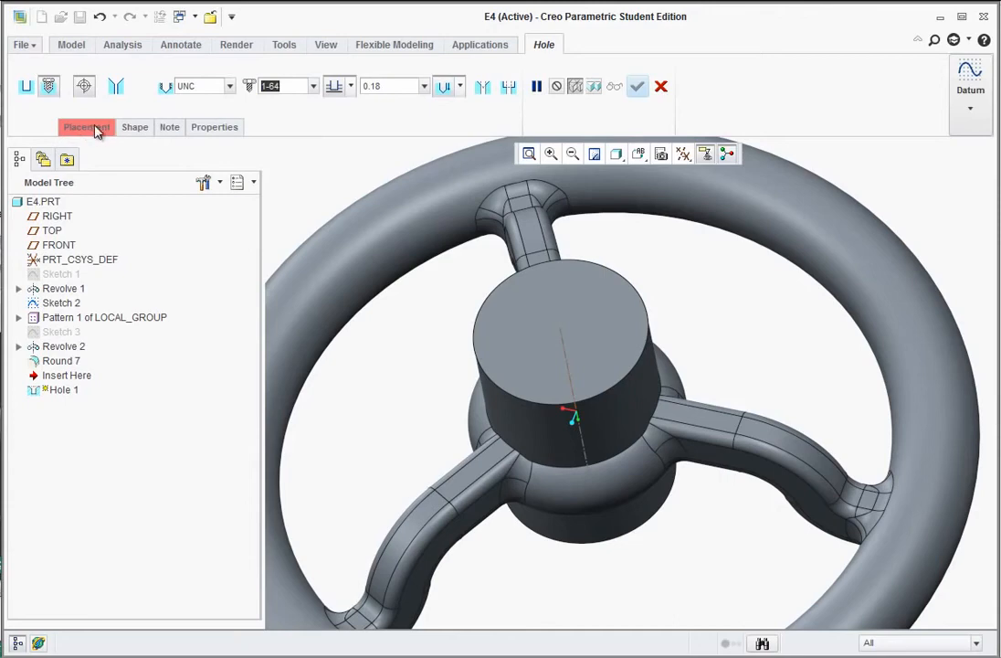
# - Try to place the hole coaxially on the hub's central axis
pyautogui.click(89, 128)
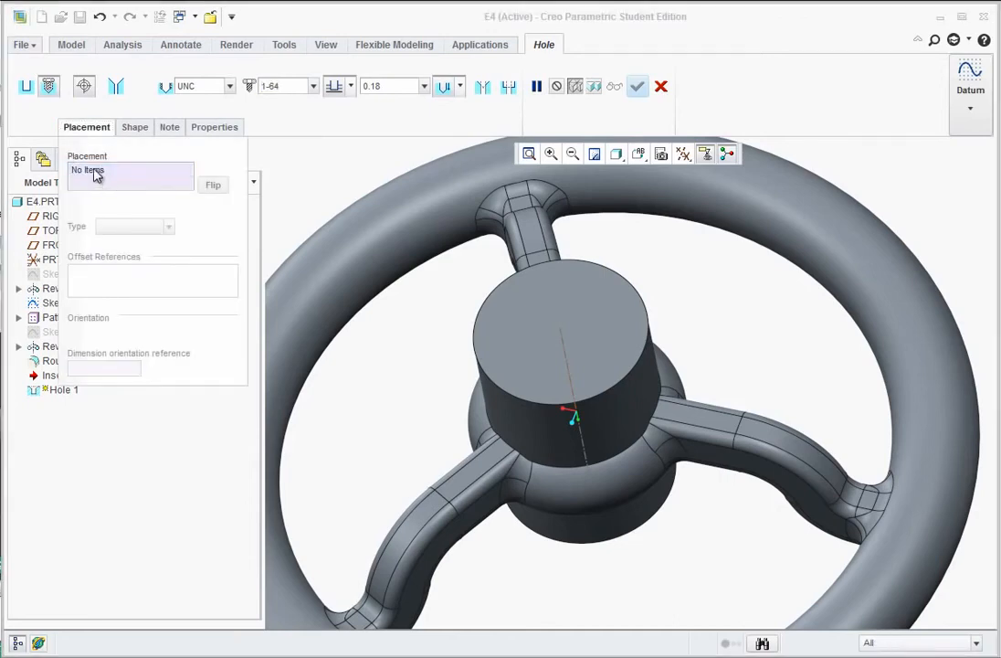
pyautogui.click(564, 338)
pyautogui.scroll(2, 565, 342)
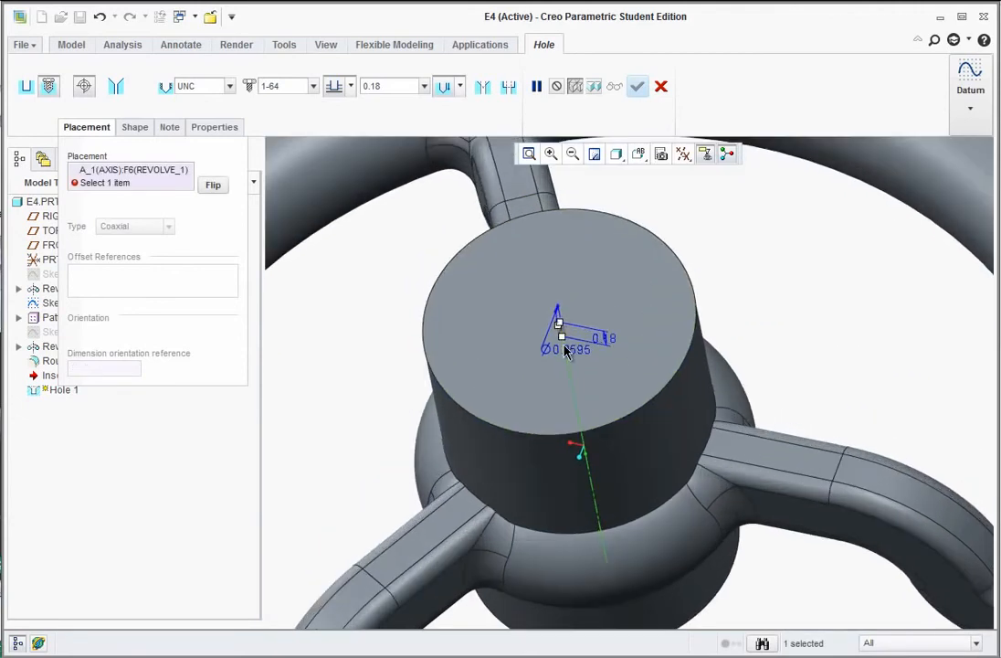
pyautogui.scroll(3, 565, 343)
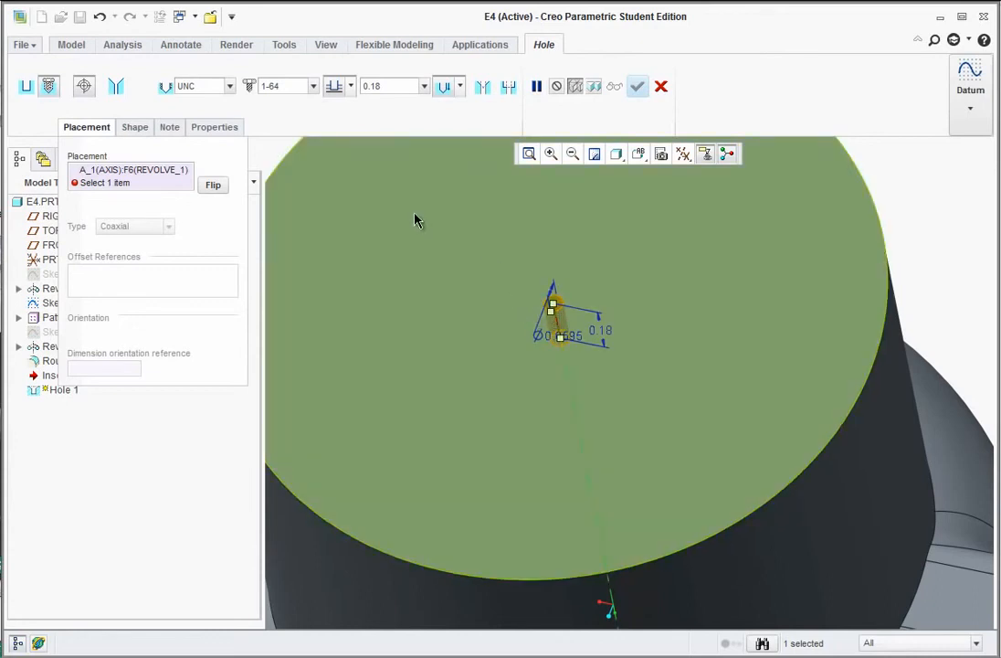
# - Set the standard hole's screw size to 5/8-11
pyautogui.click(313, 86)
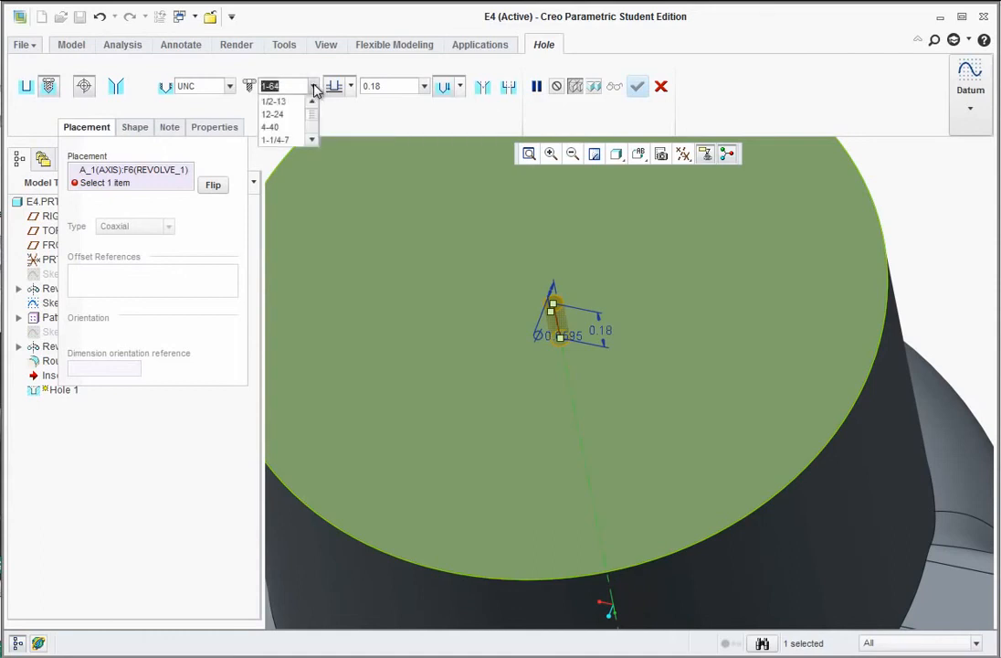
pyautogui.moveTo(313, 116); pyautogui.dragTo(312, 131)
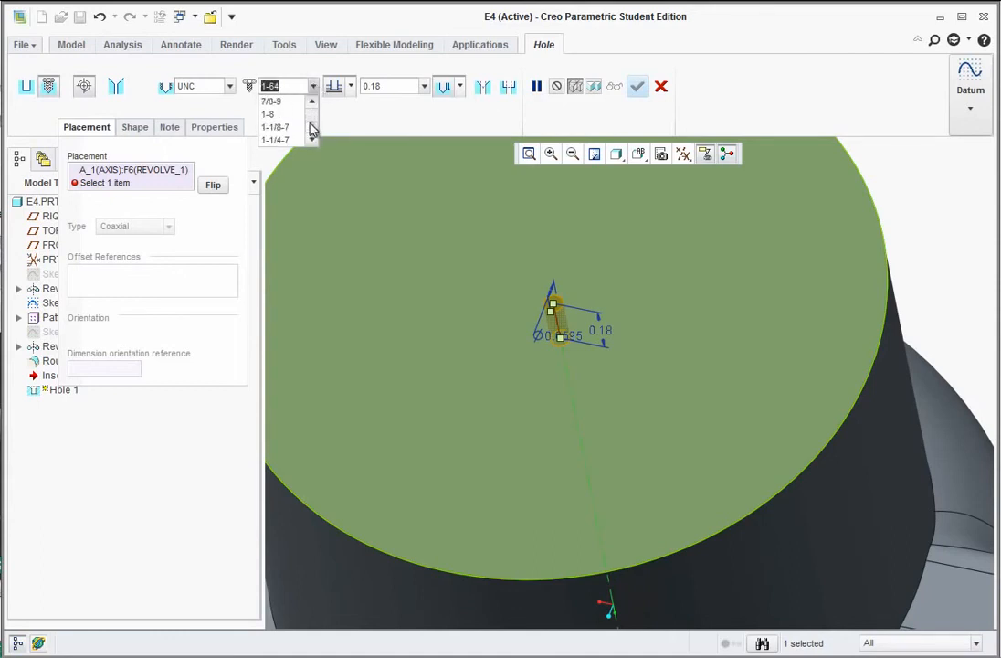
pyautogui.click(314, 100)
pyautogui.click(313, 99)
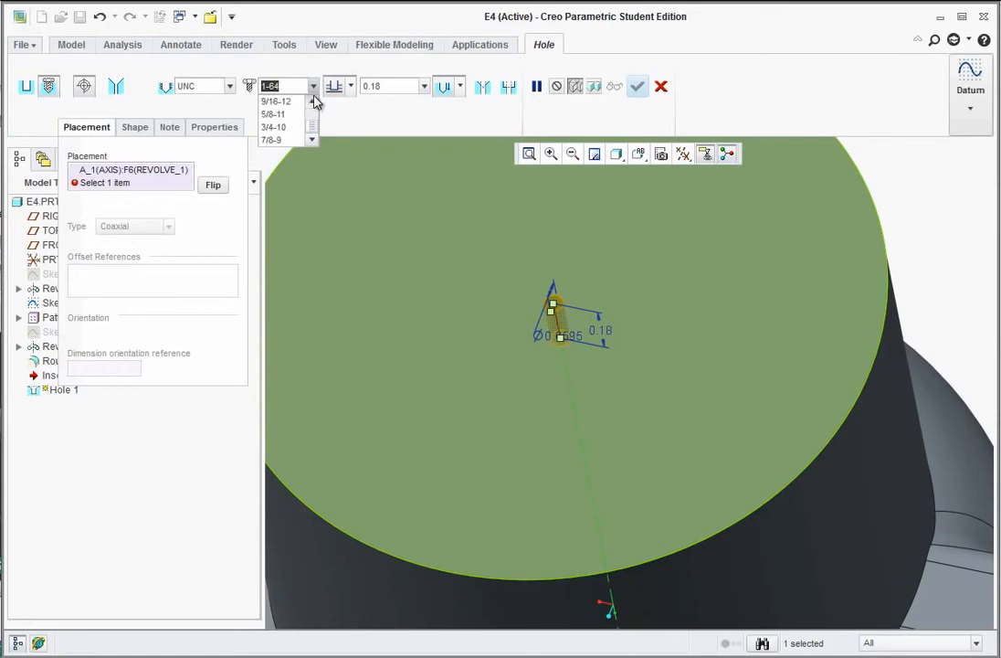
pyautogui.click(278, 122)
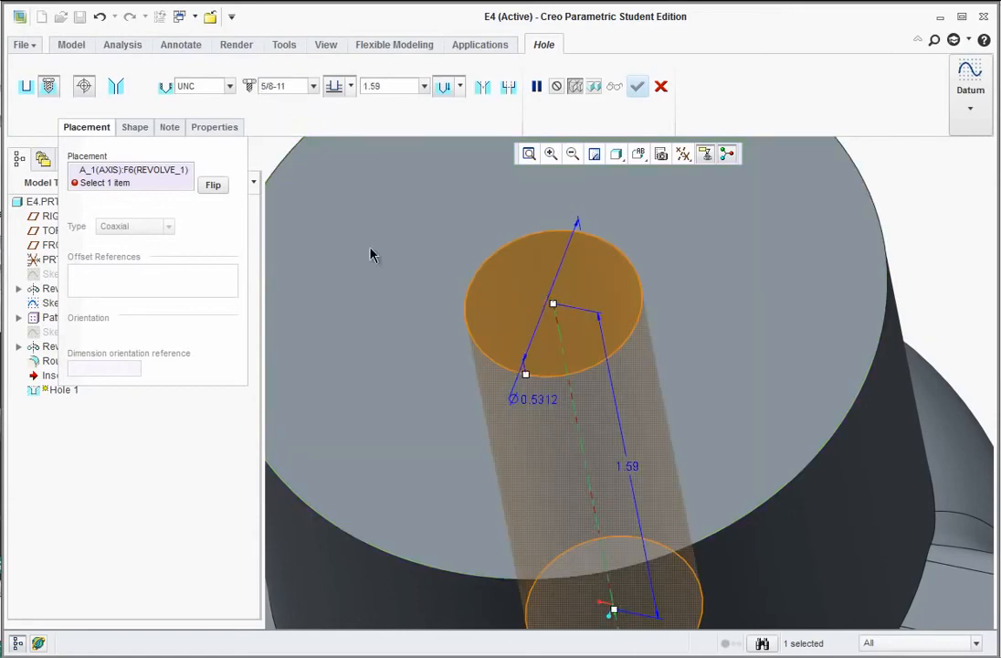
# - Try to set the hole's depth dimension to 1.5
pyautogui.scroll(-3, 373, 252)
pyautogui.scroll(1, 596, 413)
pyautogui.moveTo(596, 413); pyautogui.dragTo(612, 391, button='middle')
pyautogui.doubleClick(611, 385)
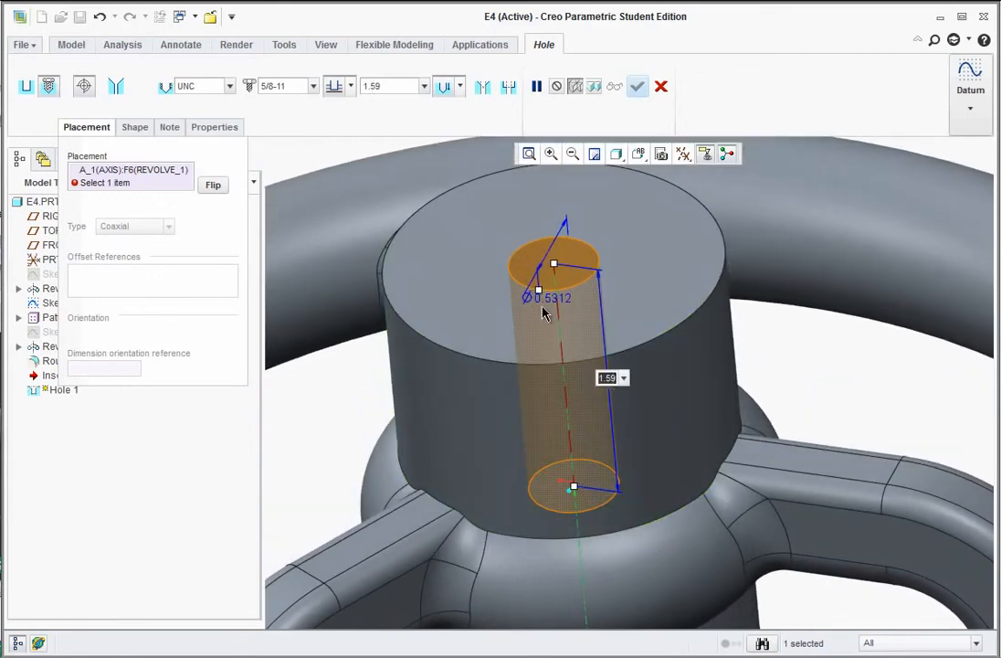
pyautogui.write('1.5')
pyautogui.press('Return')
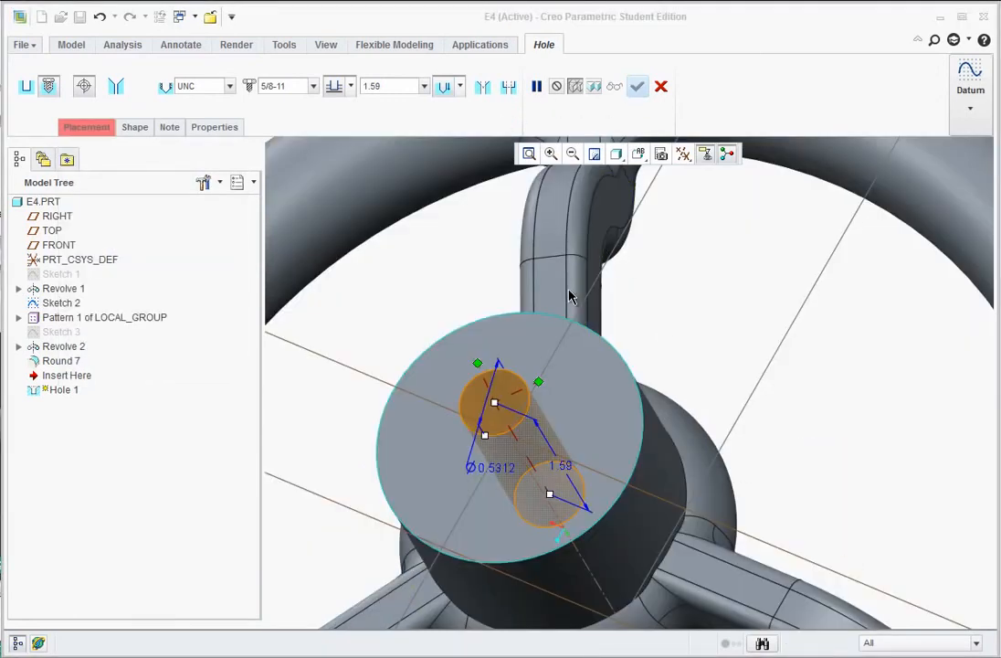
# - Use Diameter placement for the hole on the hub's end face, with the FRONT plane and the hub's central axis as offset references
pyautogui.click(684, 157)
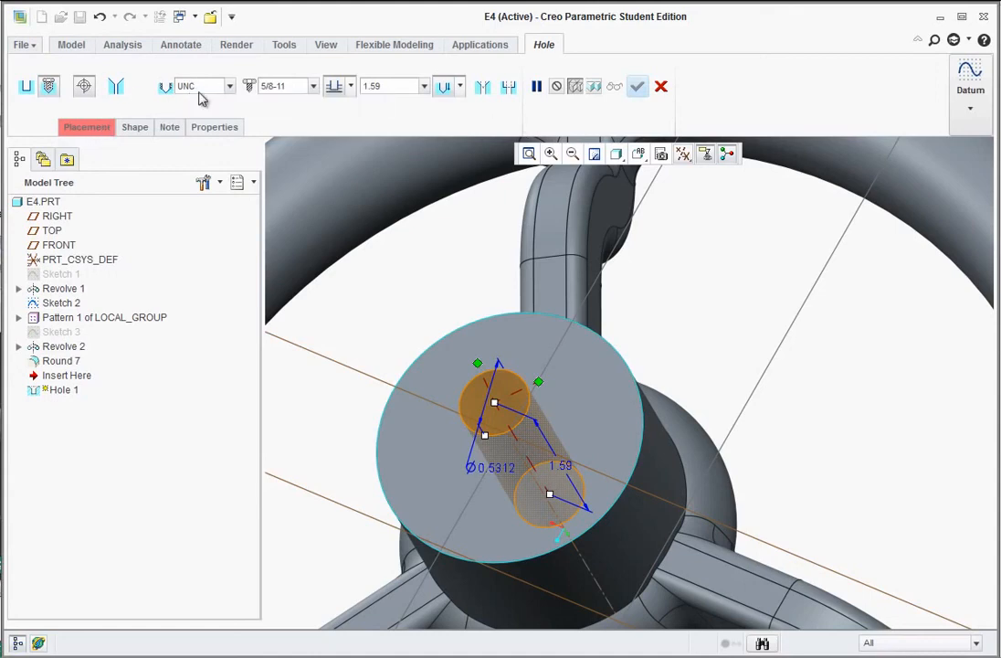
pyautogui.click(87, 122)
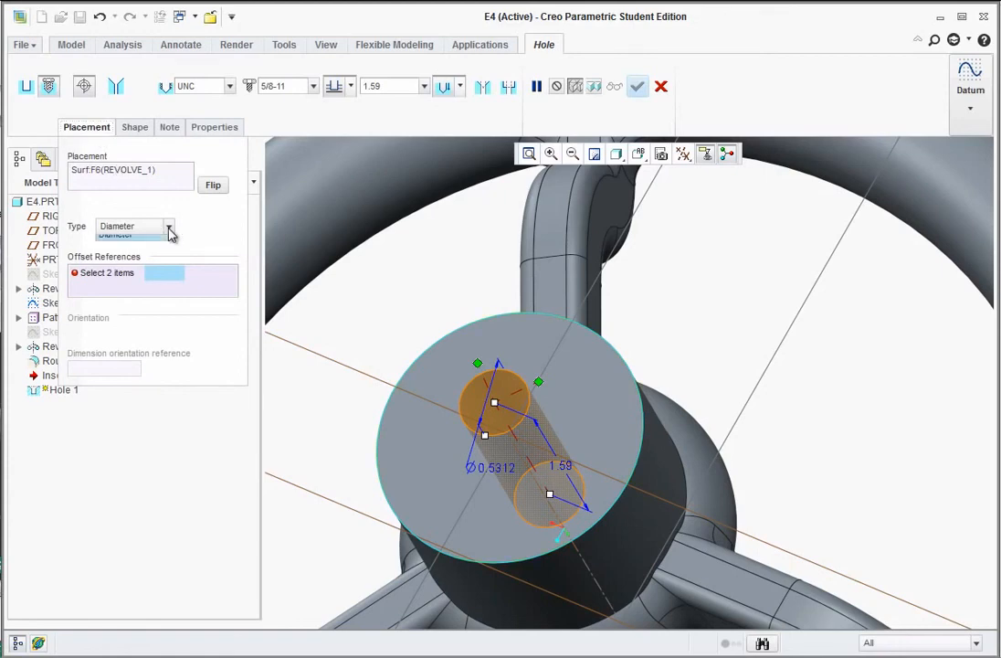
pyautogui.click(167, 226)
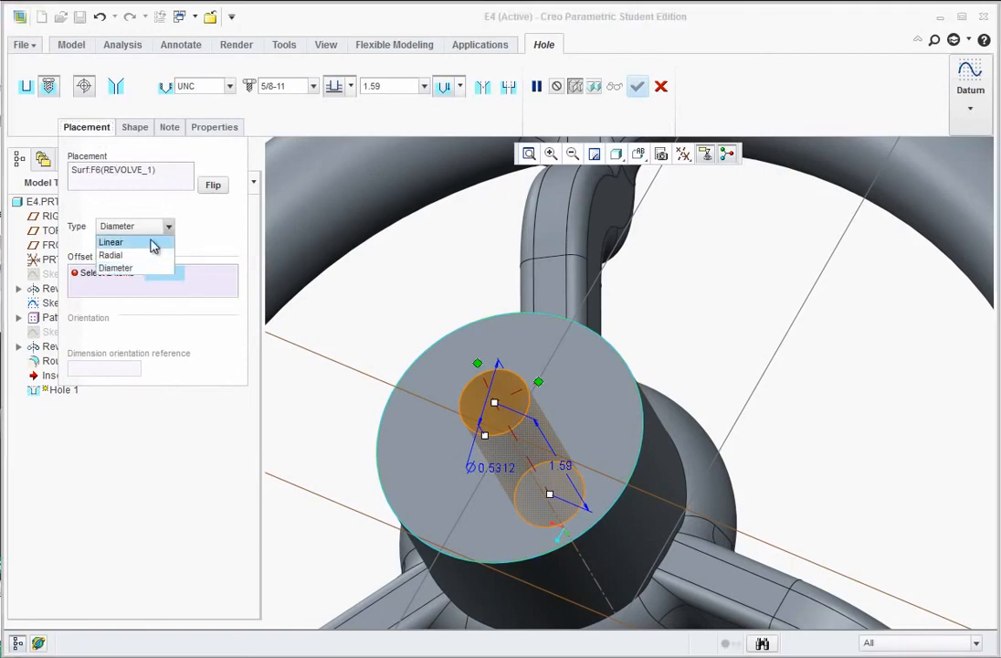
pyautogui.click(112, 270)
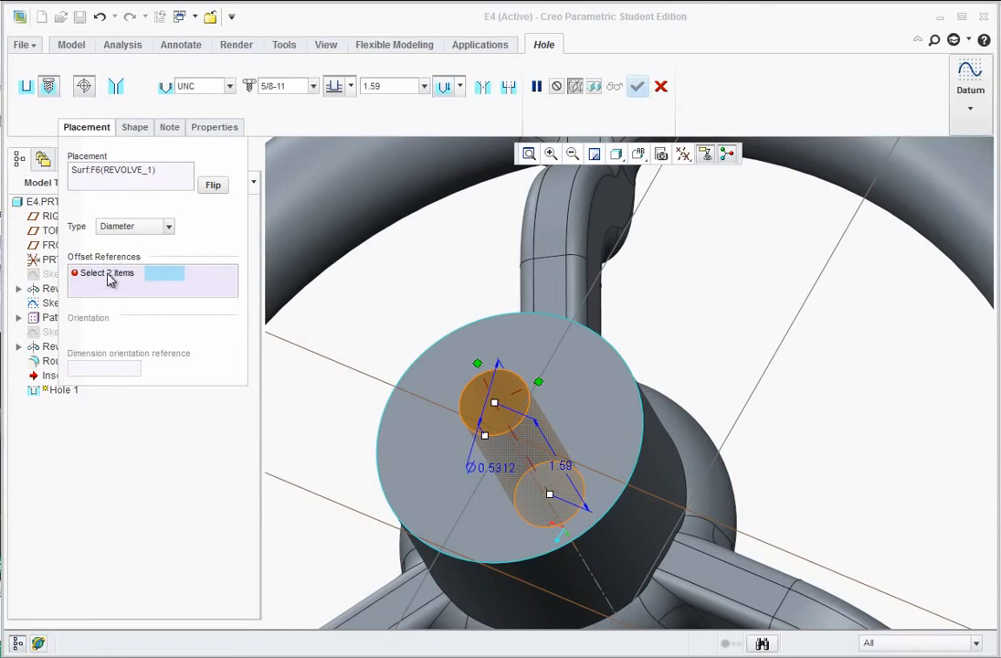
pyautogui.click(438, 408)
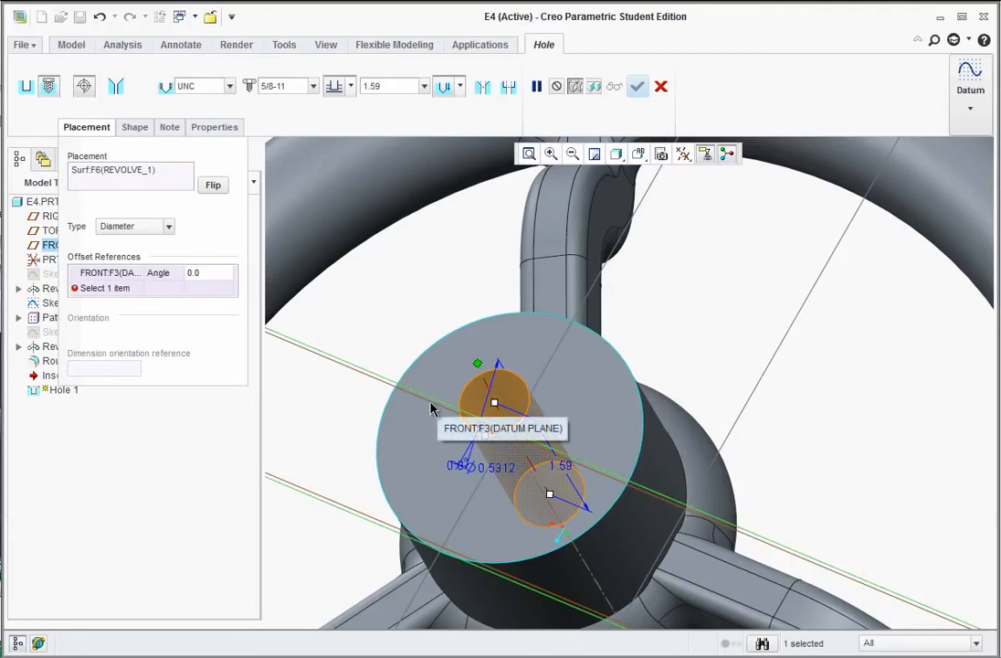
pyautogui.click(124, 290)
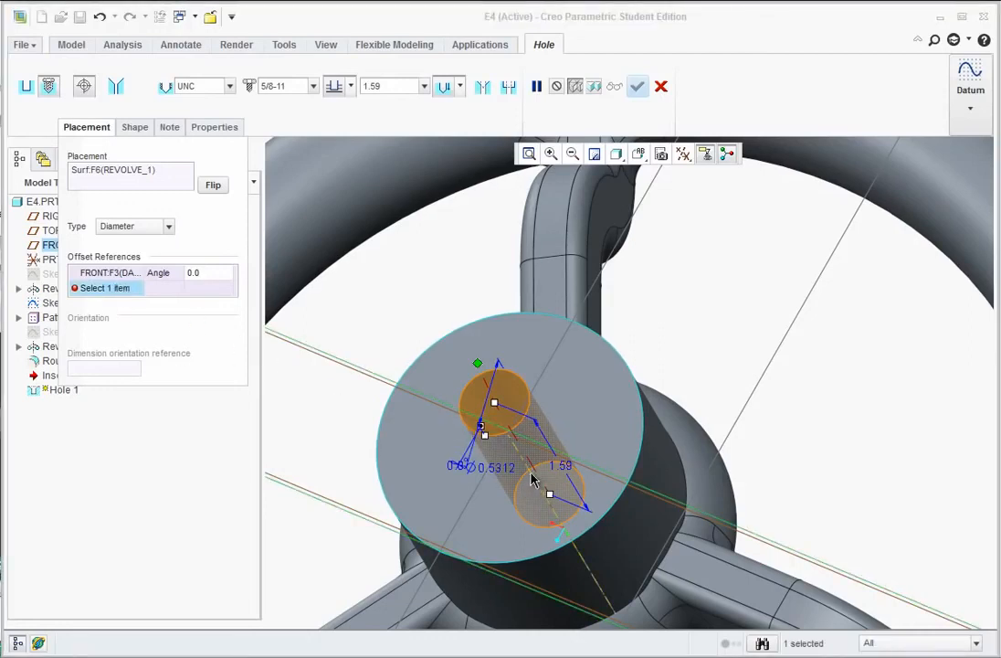
pyautogui.click(531, 475)
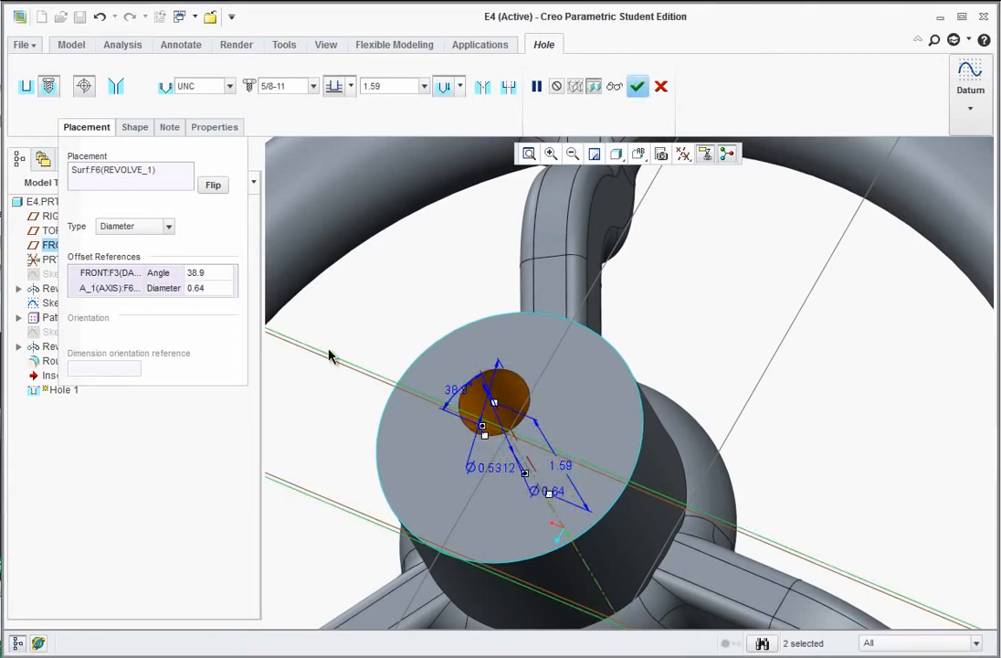
# - Set the hole's offset angle and placement diameter both to 0 to centre it on the hub, and complete the hole
pyautogui.click(205, 272)
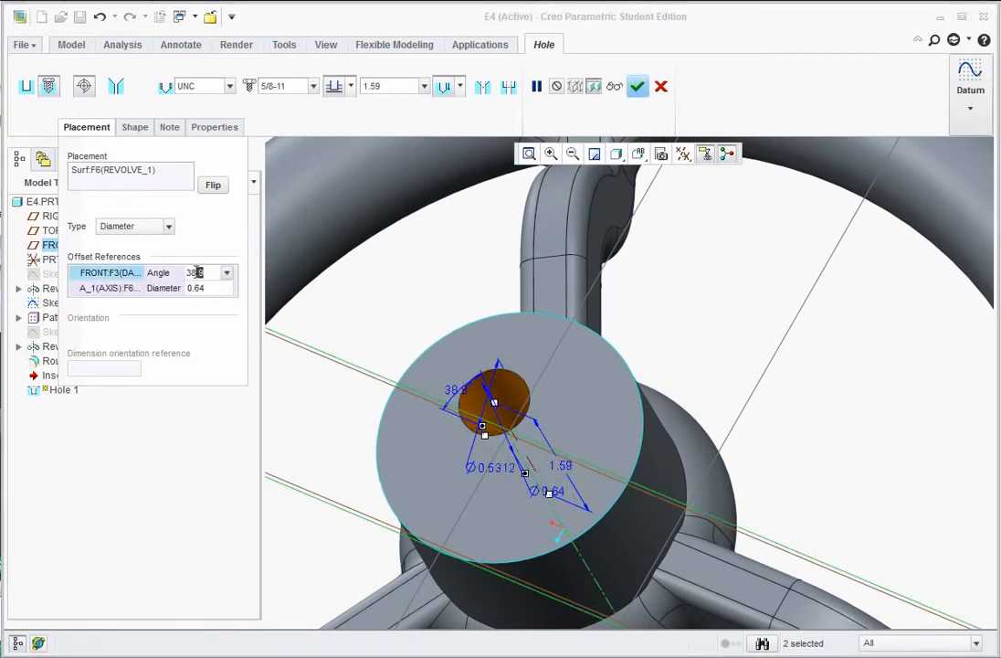
pyautogui.write('0')
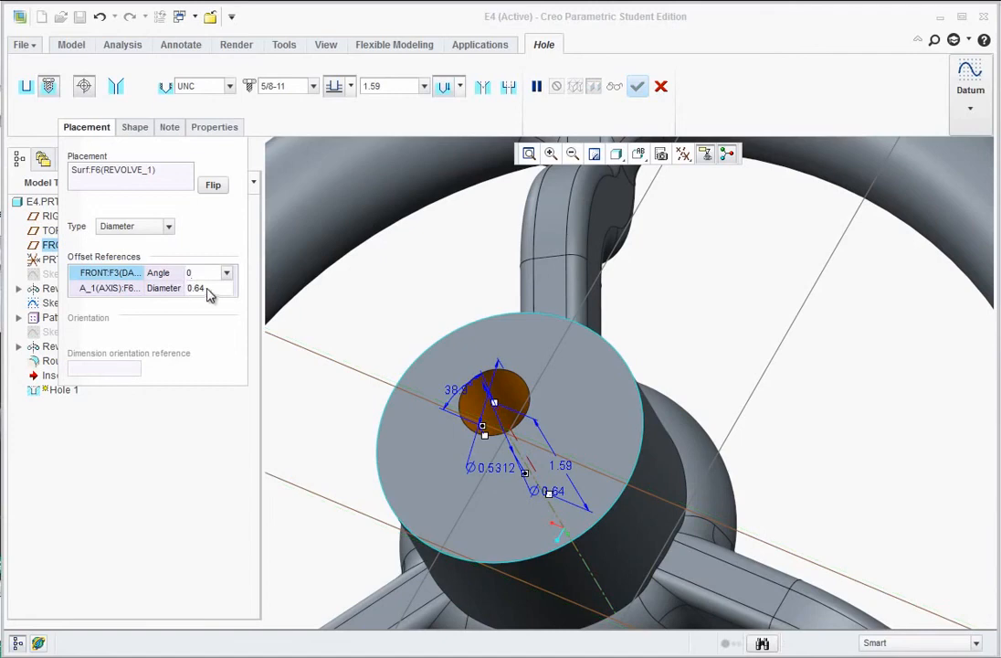
pyautogui.click(201, 287)
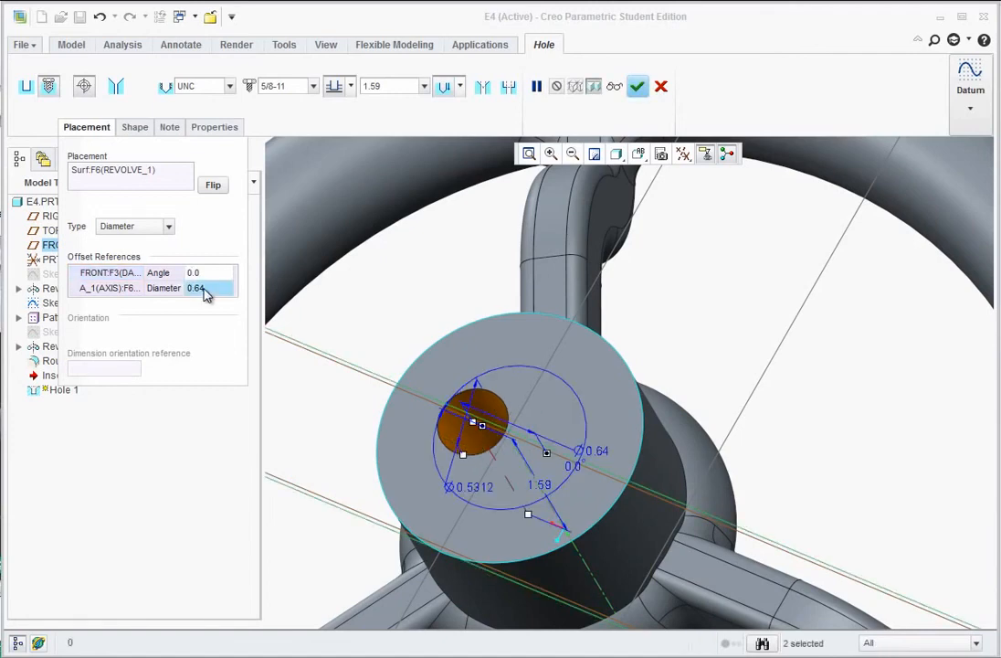
pyautogui.click(199, 288)
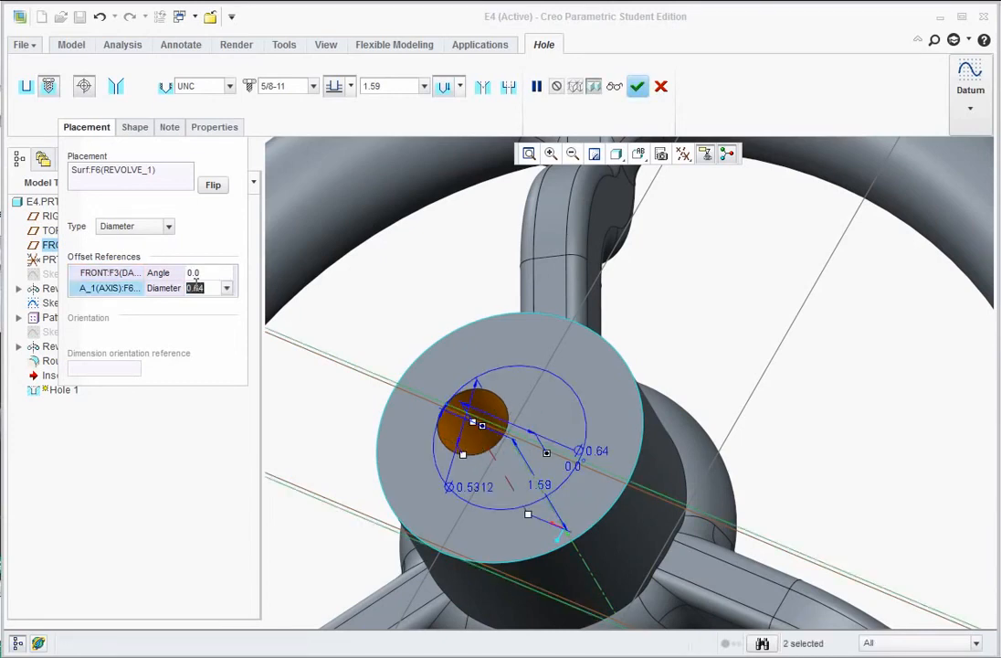
pyautogui.write('0')
pyautogui.press('Return')
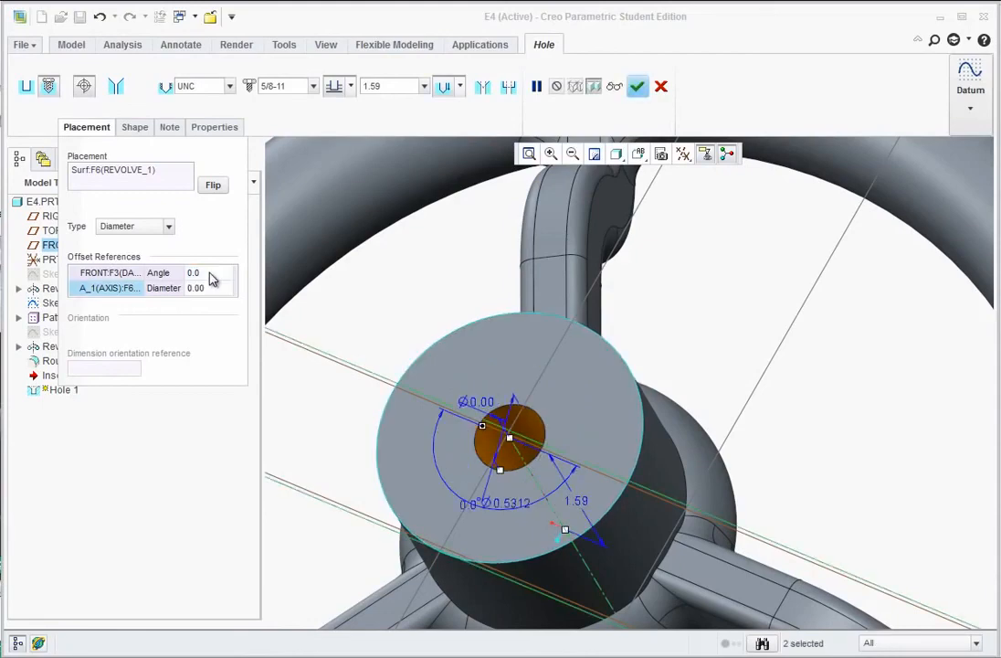
pyautogui.moveTo(495, 508); pyautogui.dragTo(646, 258, button='middle')
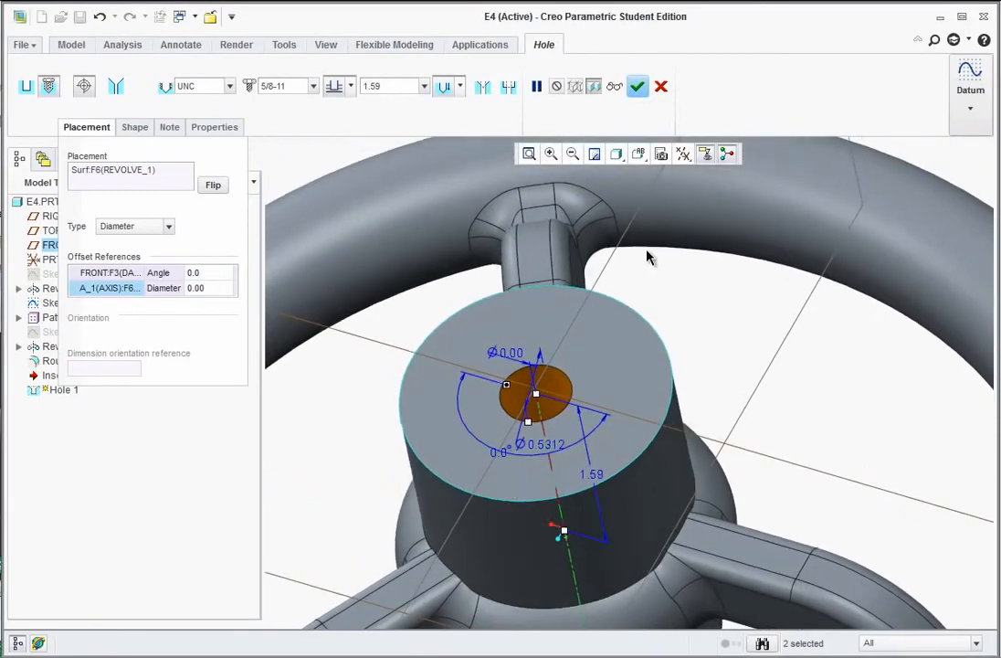
pyautogui.click(639, 88)
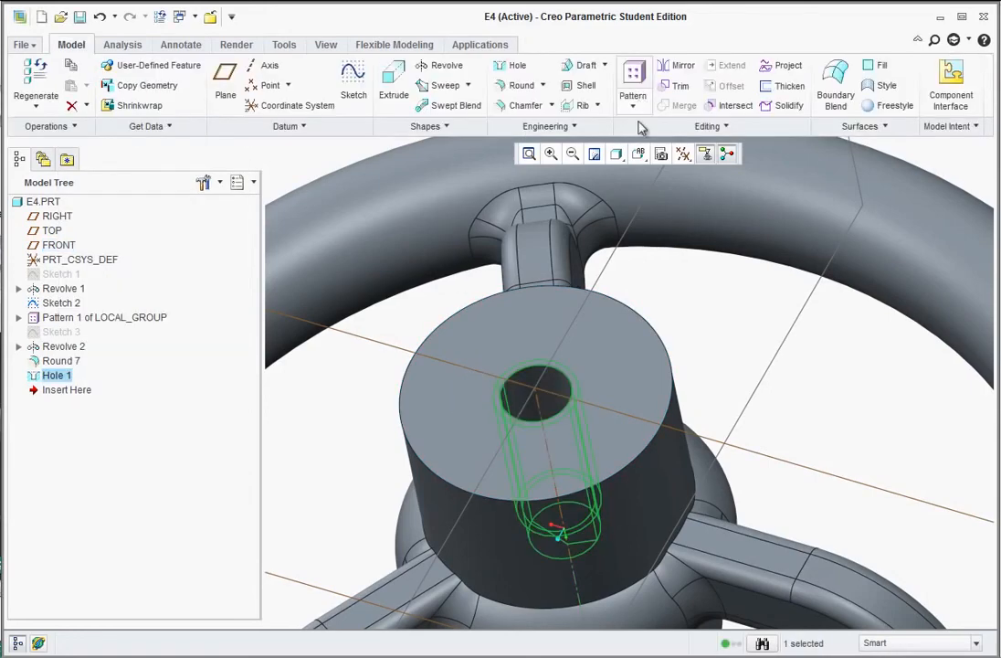
# - Hide the datum planes and axes and view the finished steering wheel from its front side
pyautogui.click(676, 341)
pyautogui.scroll(3, 673, 439)
pyautogui.moveTo(675, 441); pyautogui.dragTo(644, 437, button='middle')
pyautogui.click(683, 154)
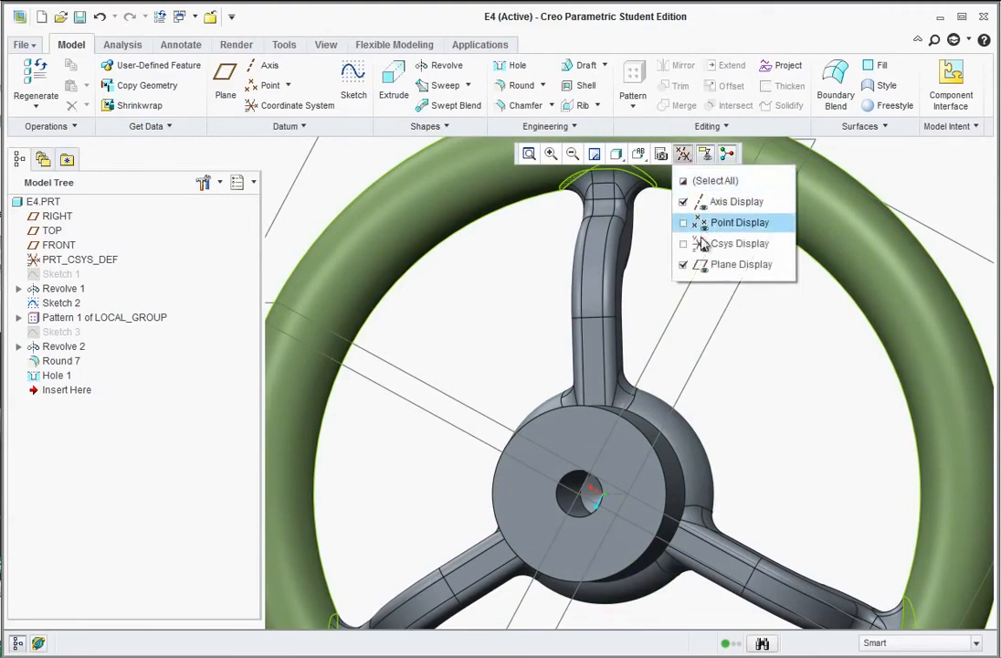
pyautogui.click(700, 264)
pyautogui.click(685, 201)
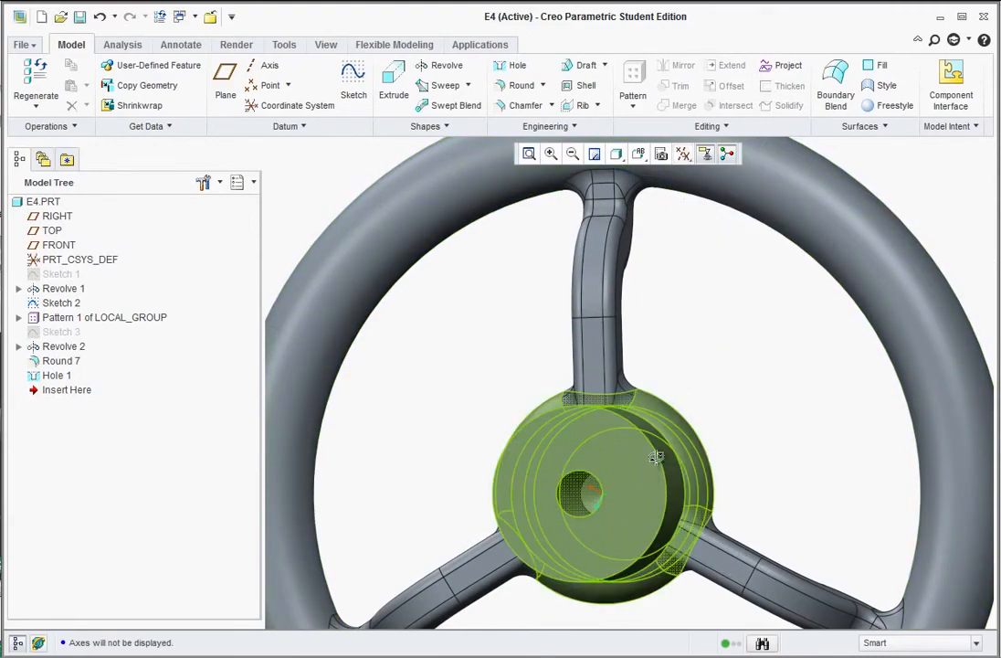
pyautogui.moveTo(655, 456); pyautogui.dragTo(424, 415, button='middle')
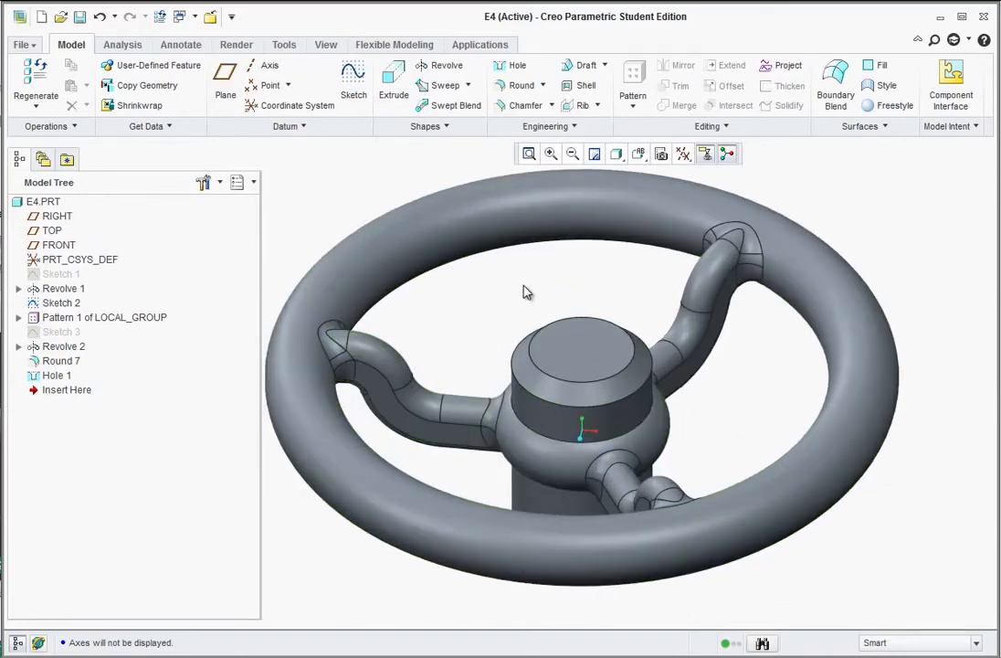